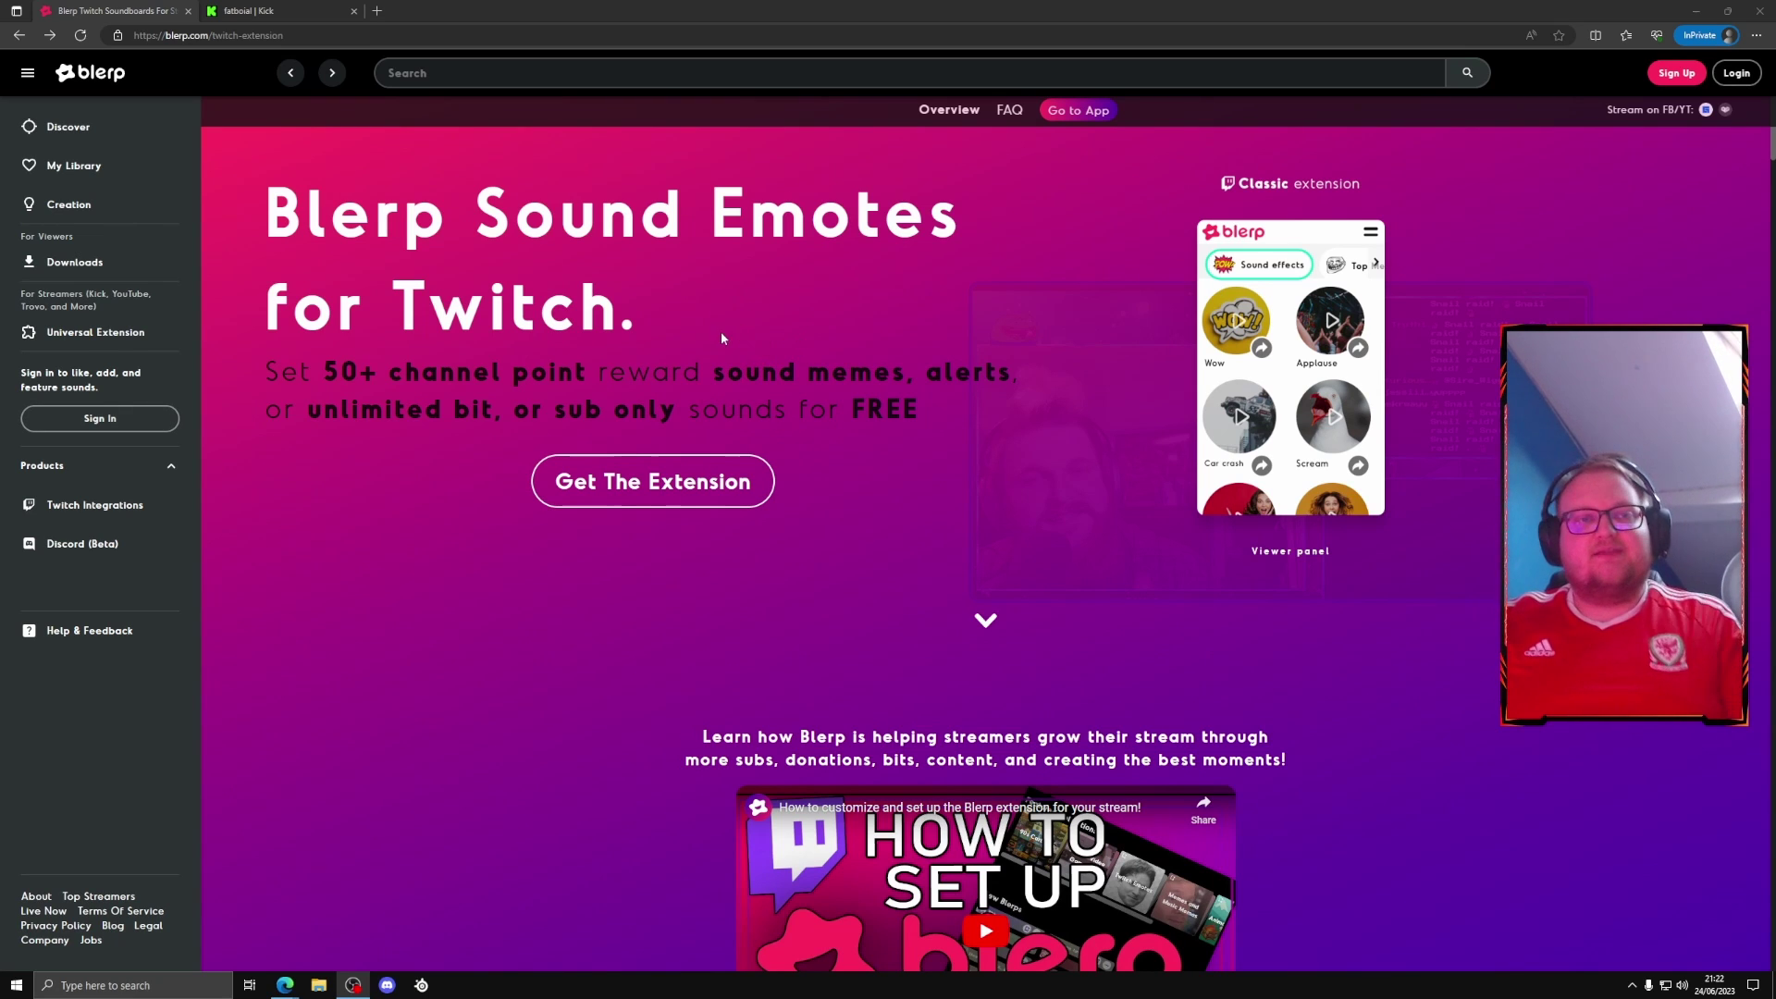
- Browse the Blerp page and highlight the 'Blerp Sound Emotes for Twitch' heading
scroll(903, 402, "down", 4)
scroll(903, 404, "down", 10)
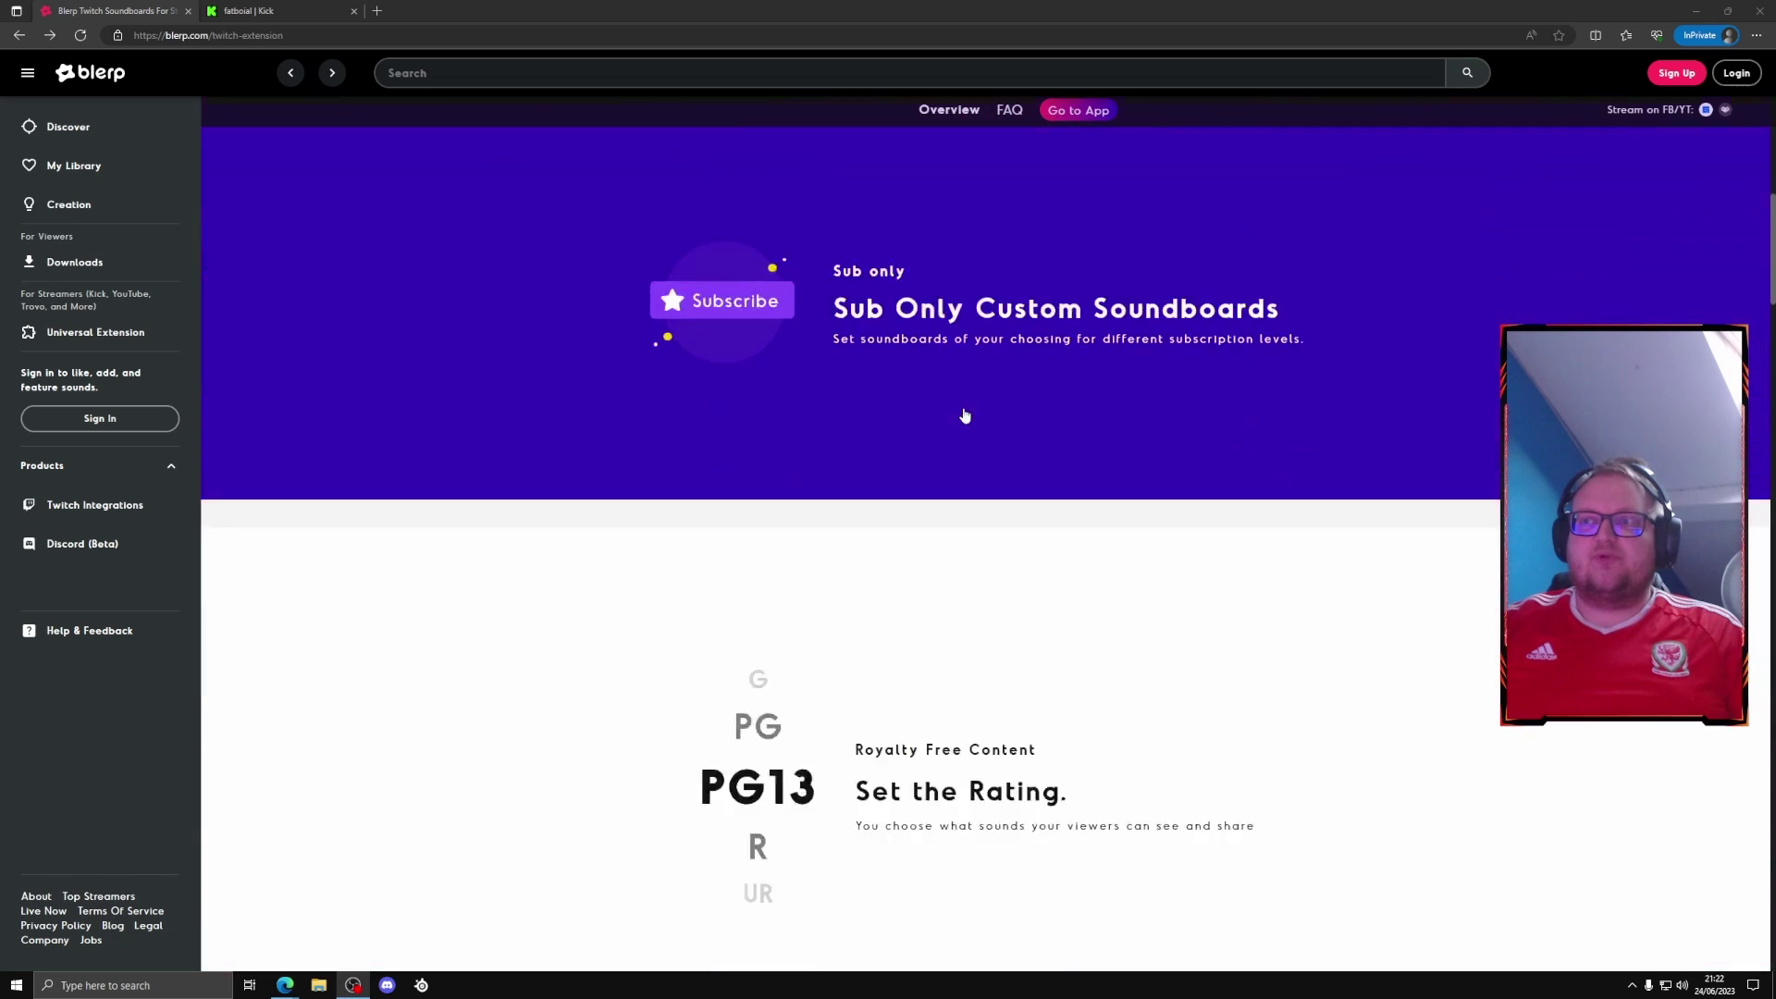
scroll(965, 414, "up", 6)
scroll(965, 414, "up", 7)
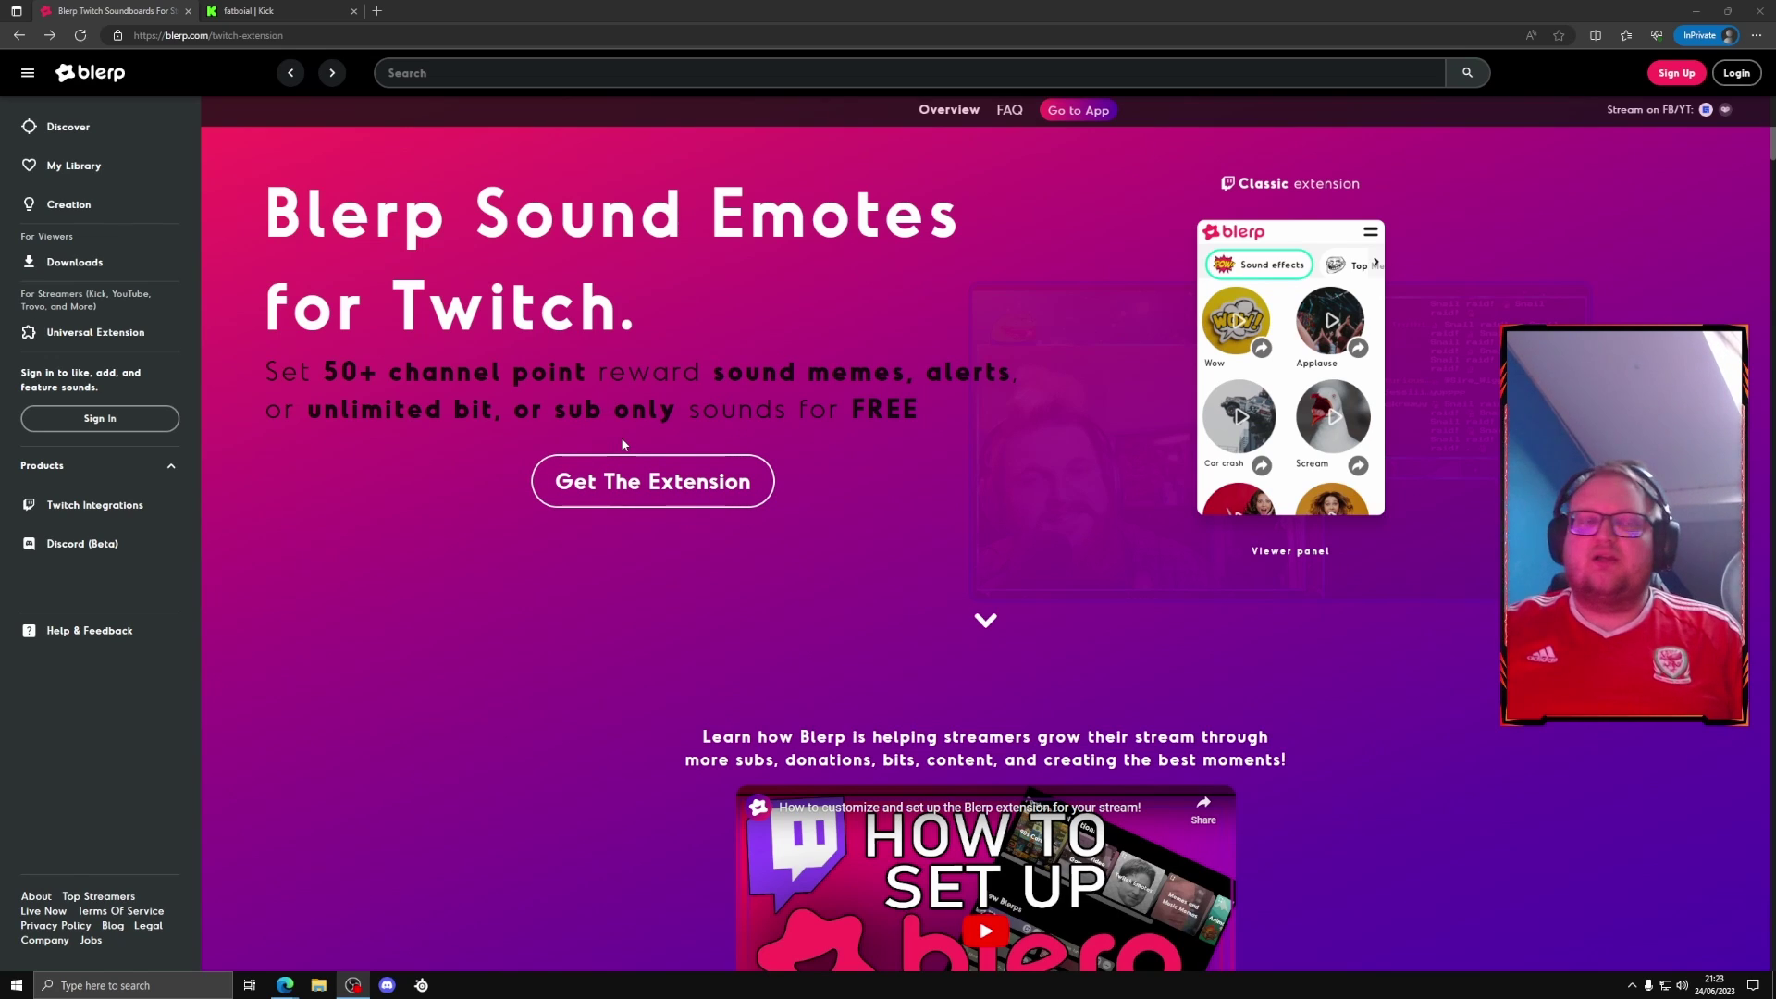
triple_click(287, 211)
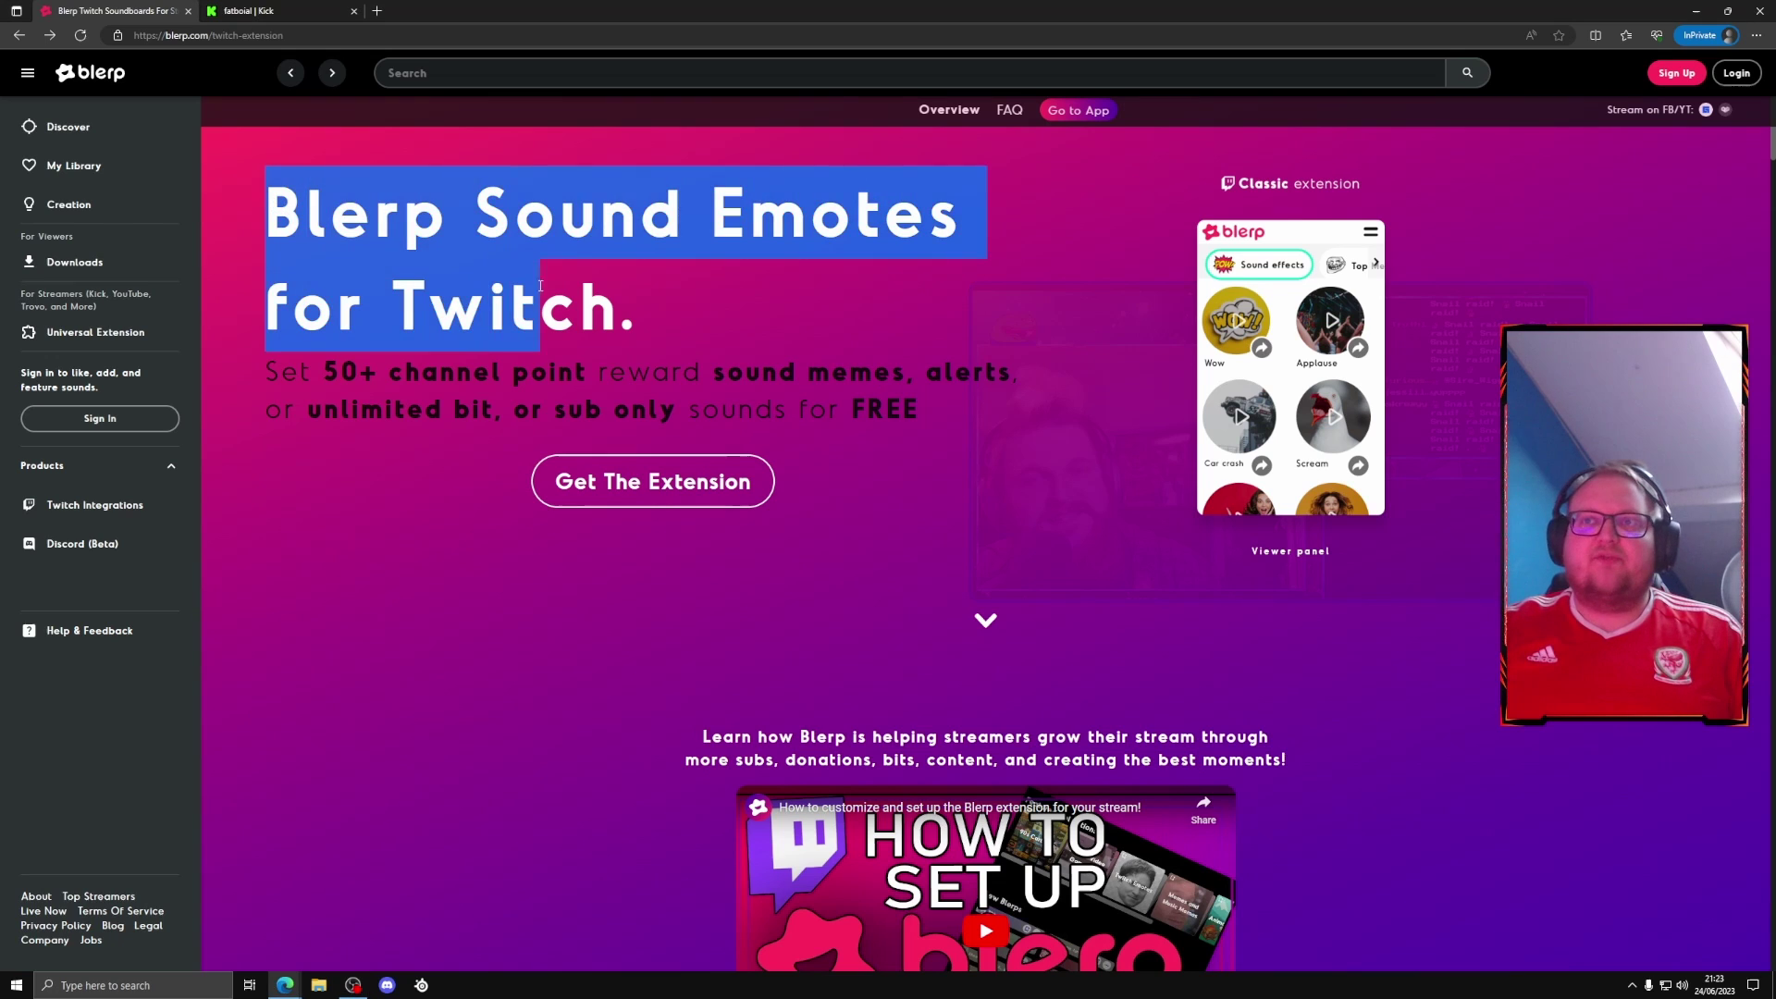
left_click(676, 331)
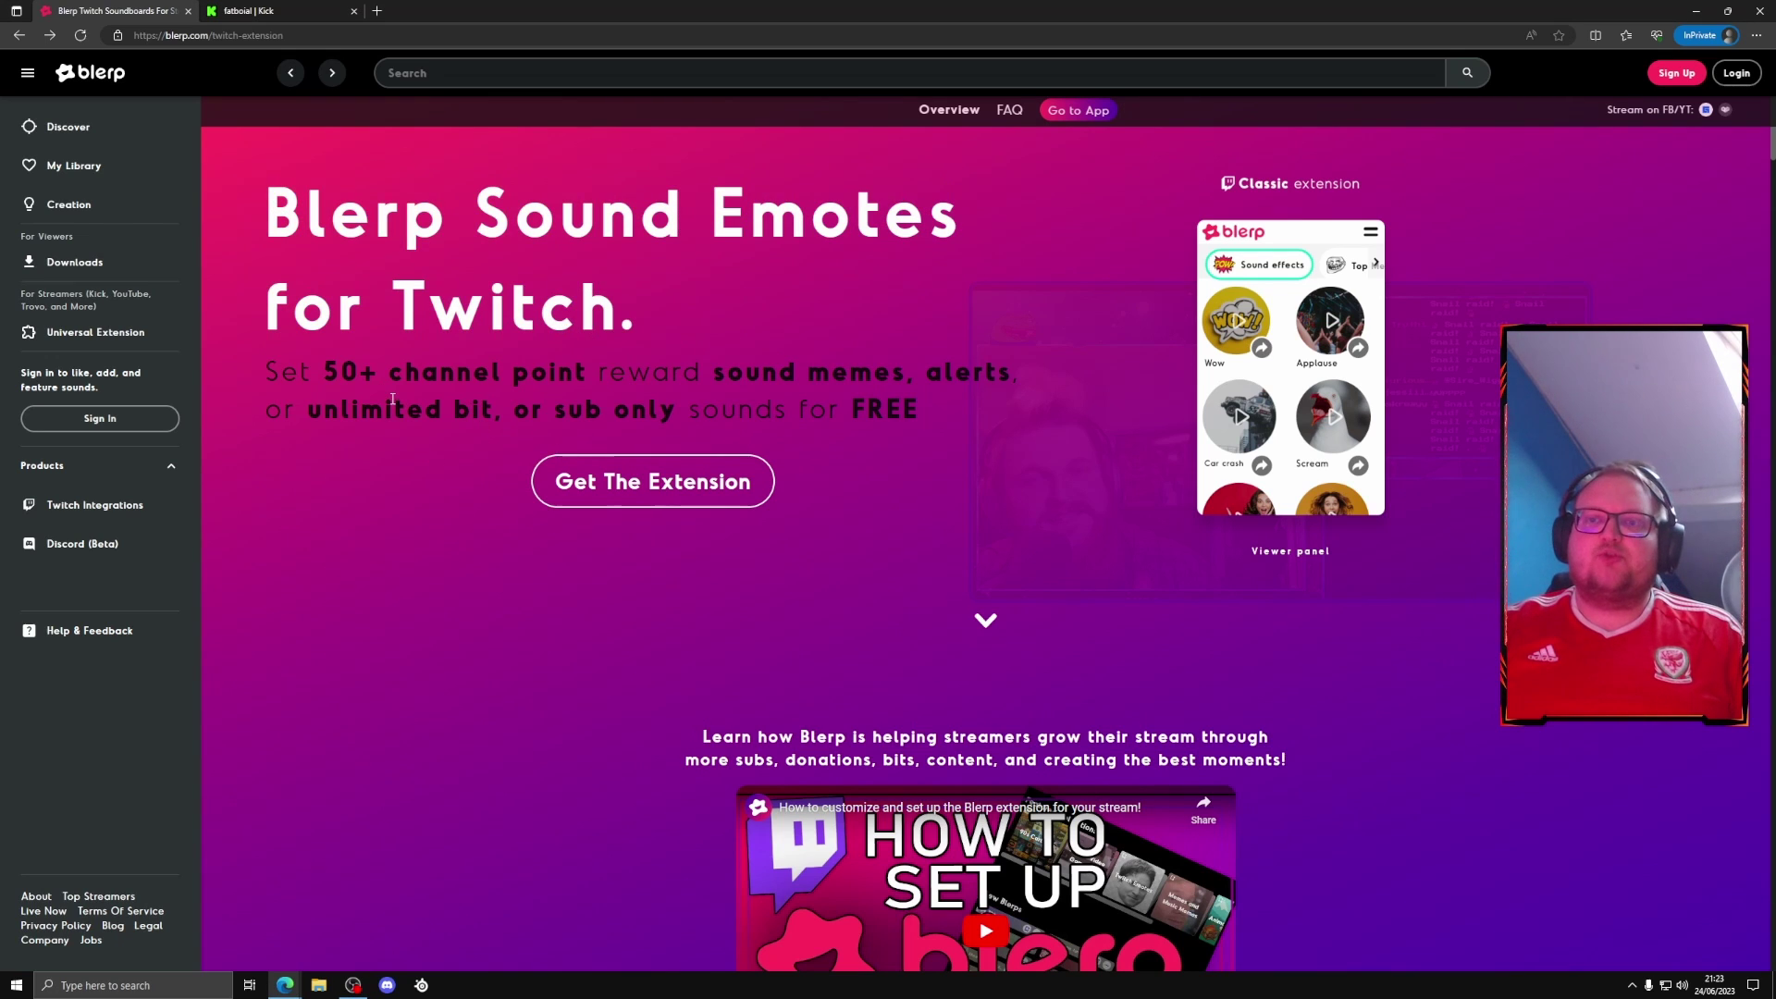
- Scroll further down the page, then go to Sign Up and choose Signup With Google
scroll(666, 429, "down", 20)
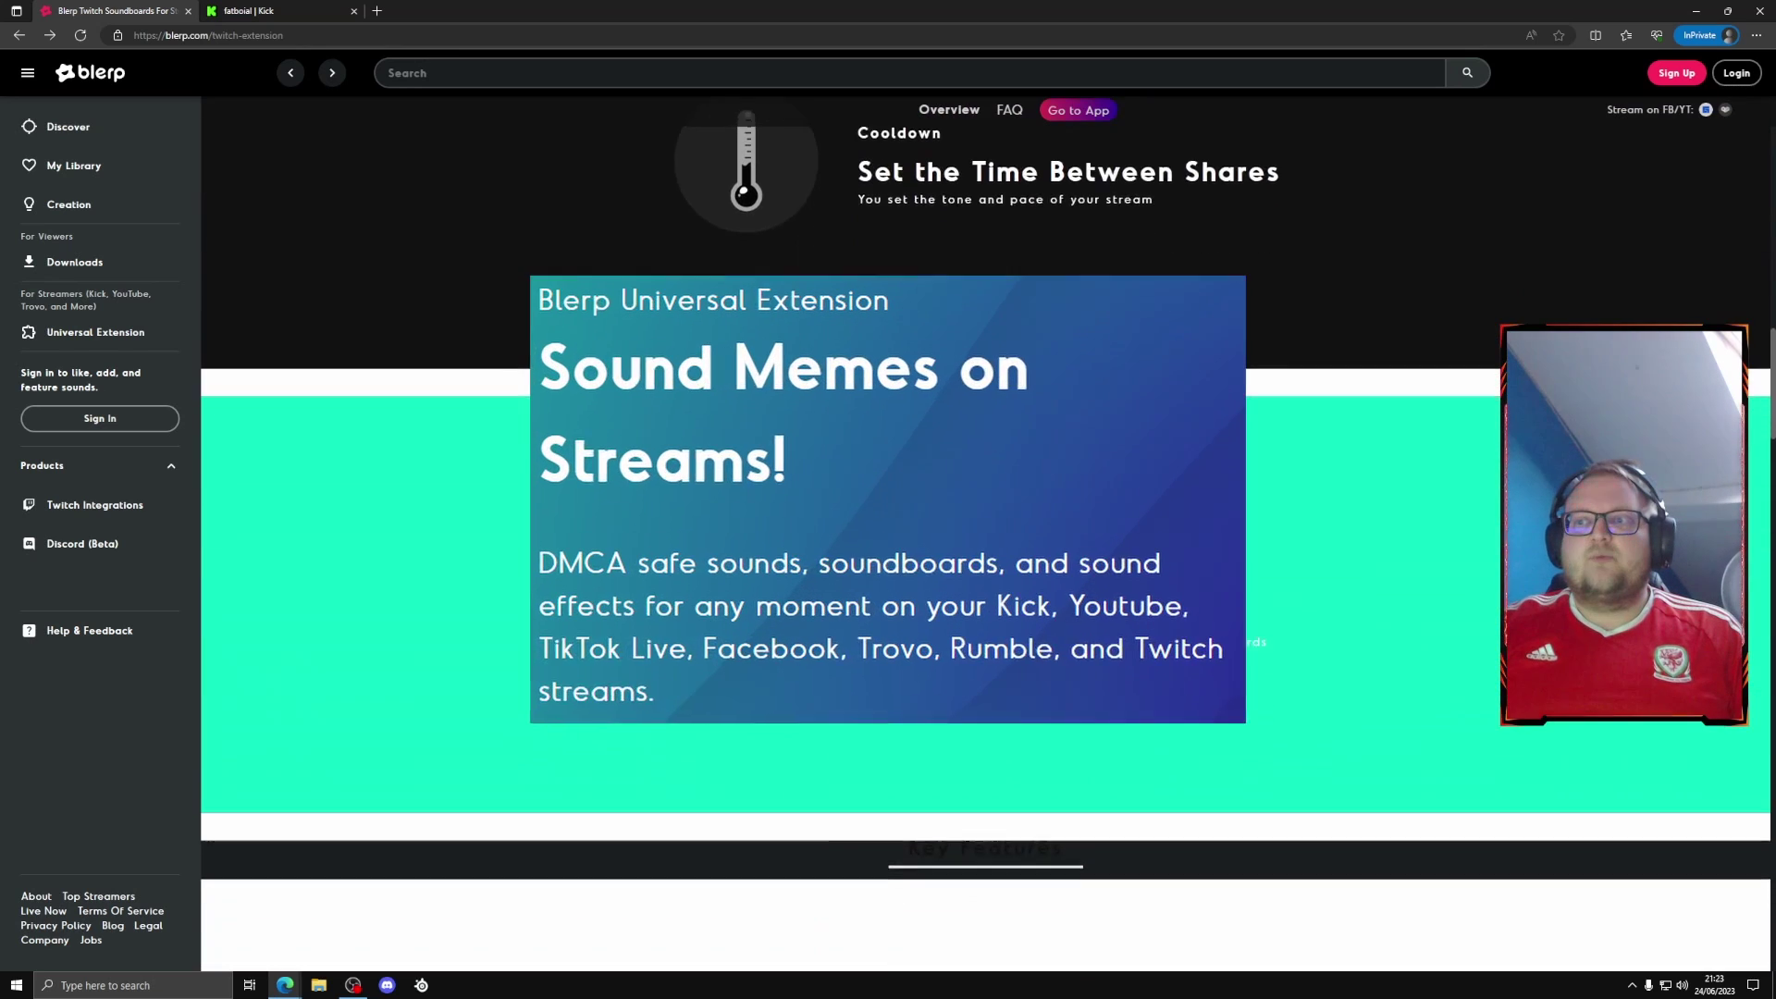
scroll(666, 429, "down", 10)
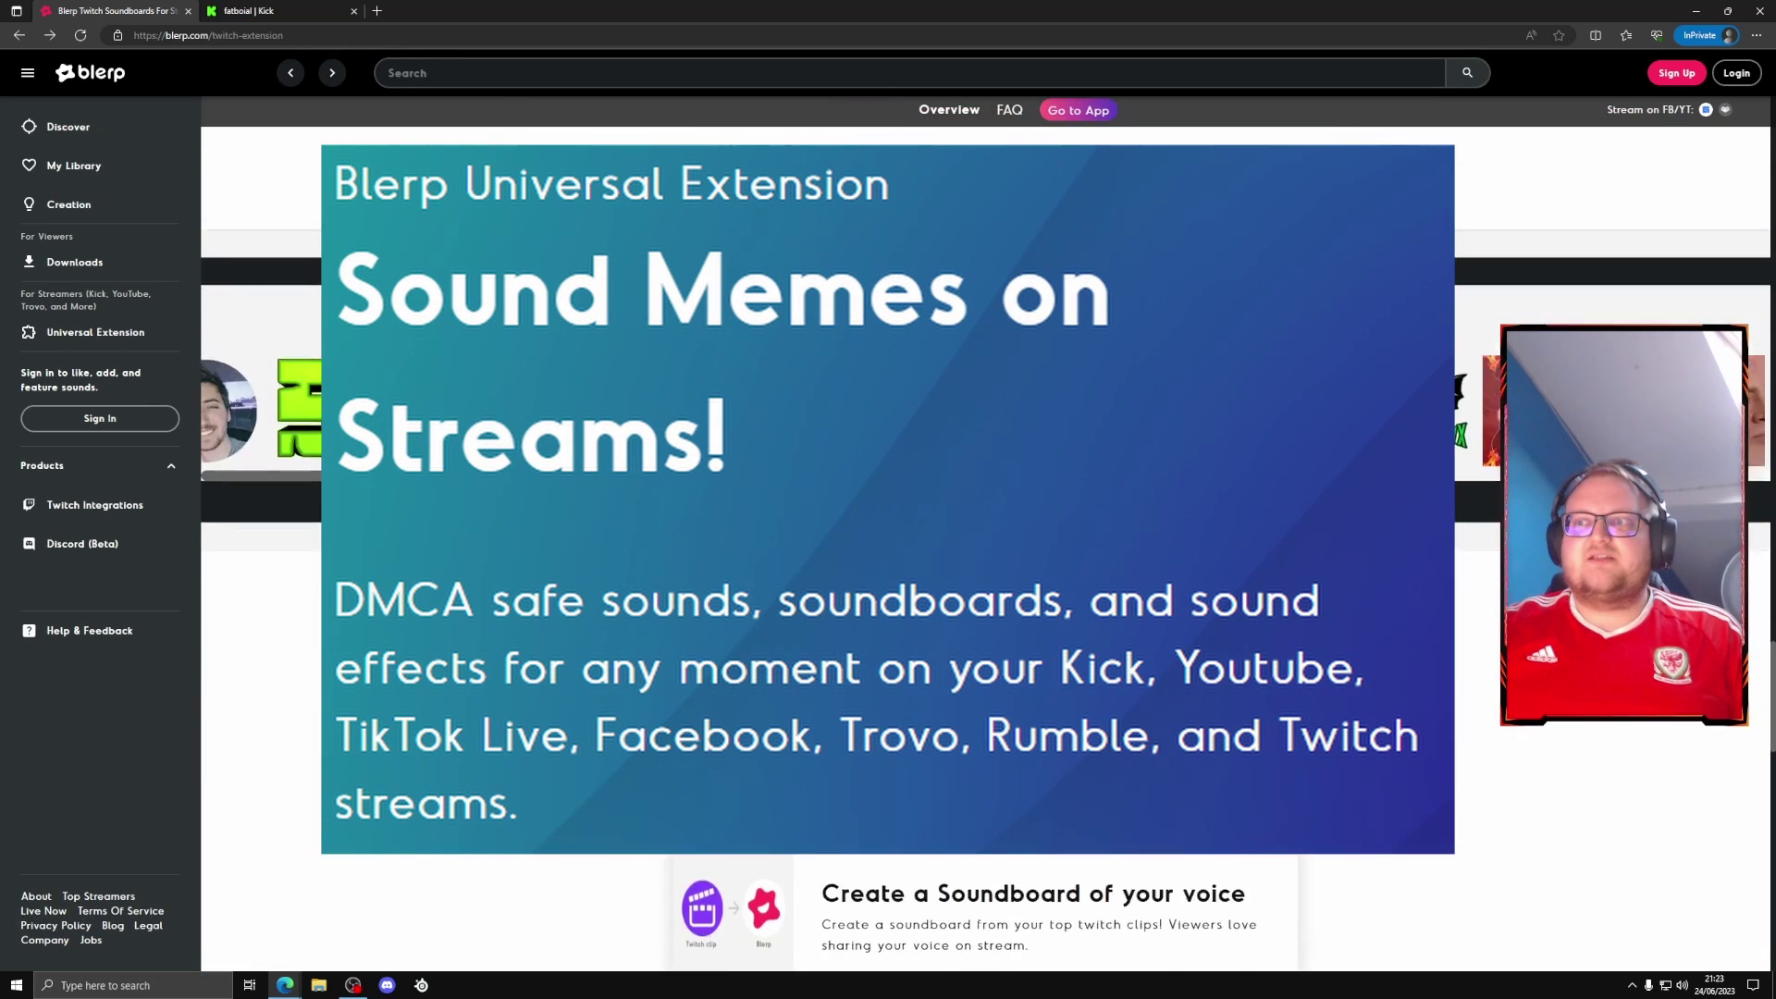
scroll(666, 428, "down", 5)
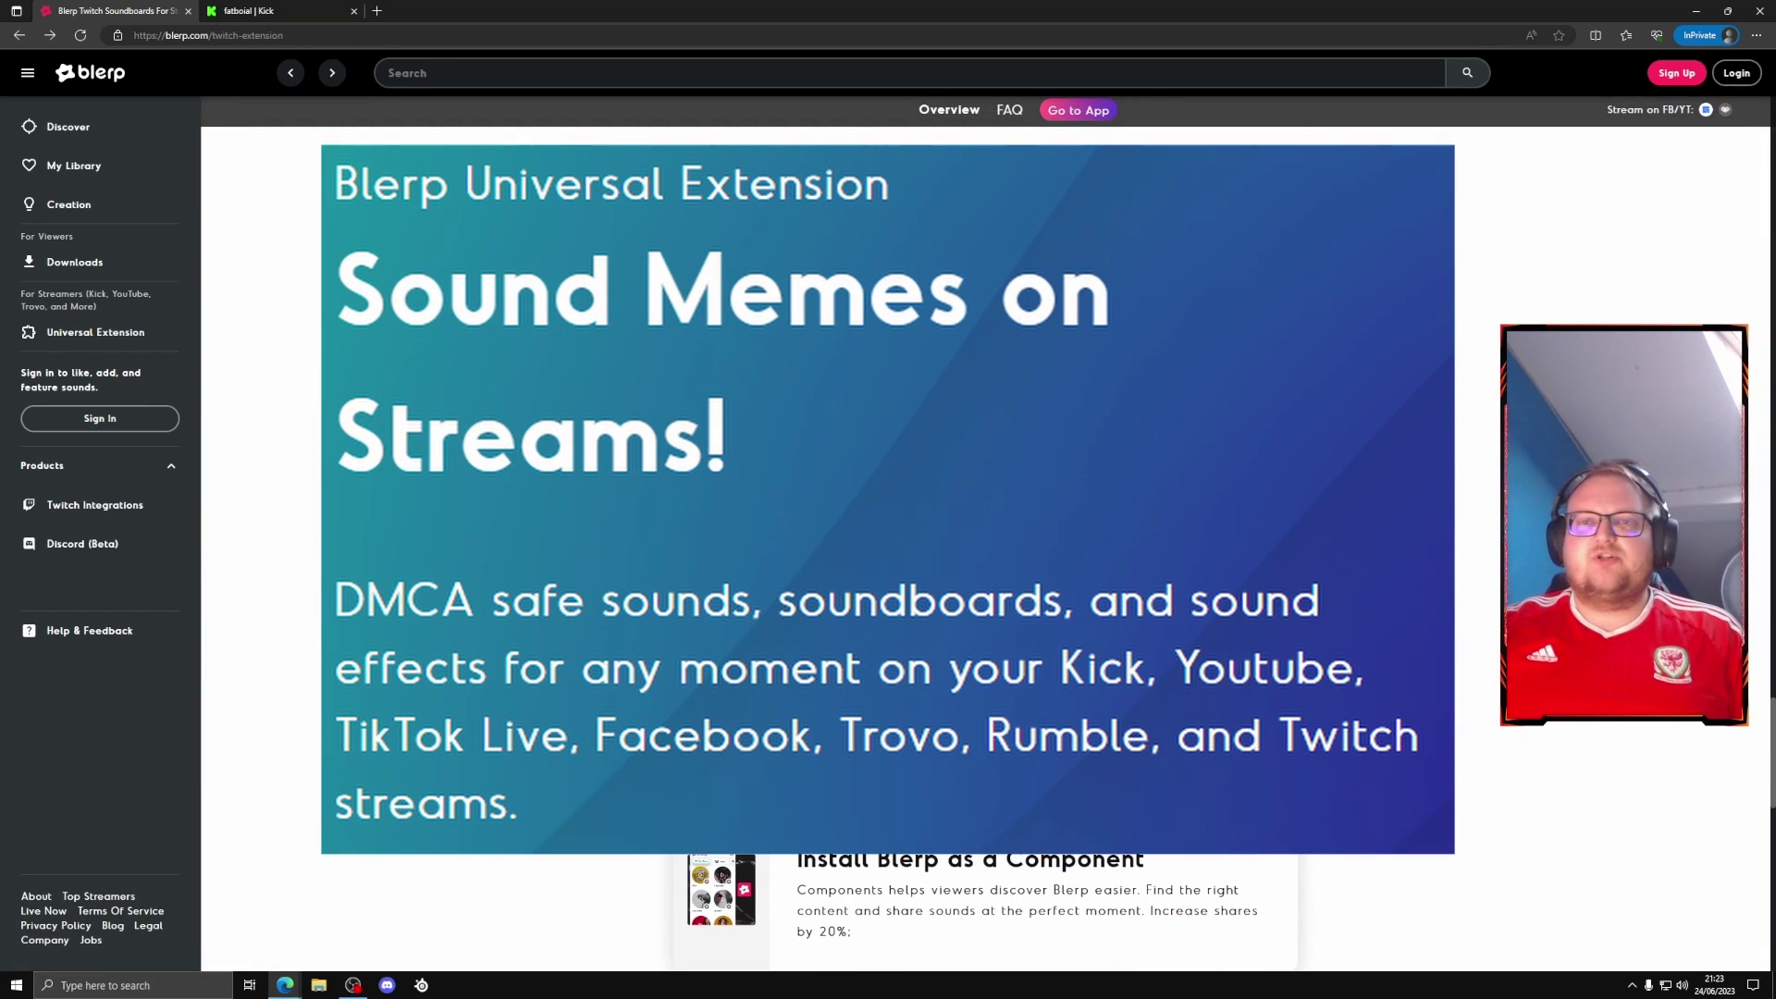
scroll(800, 407, "down", 10)
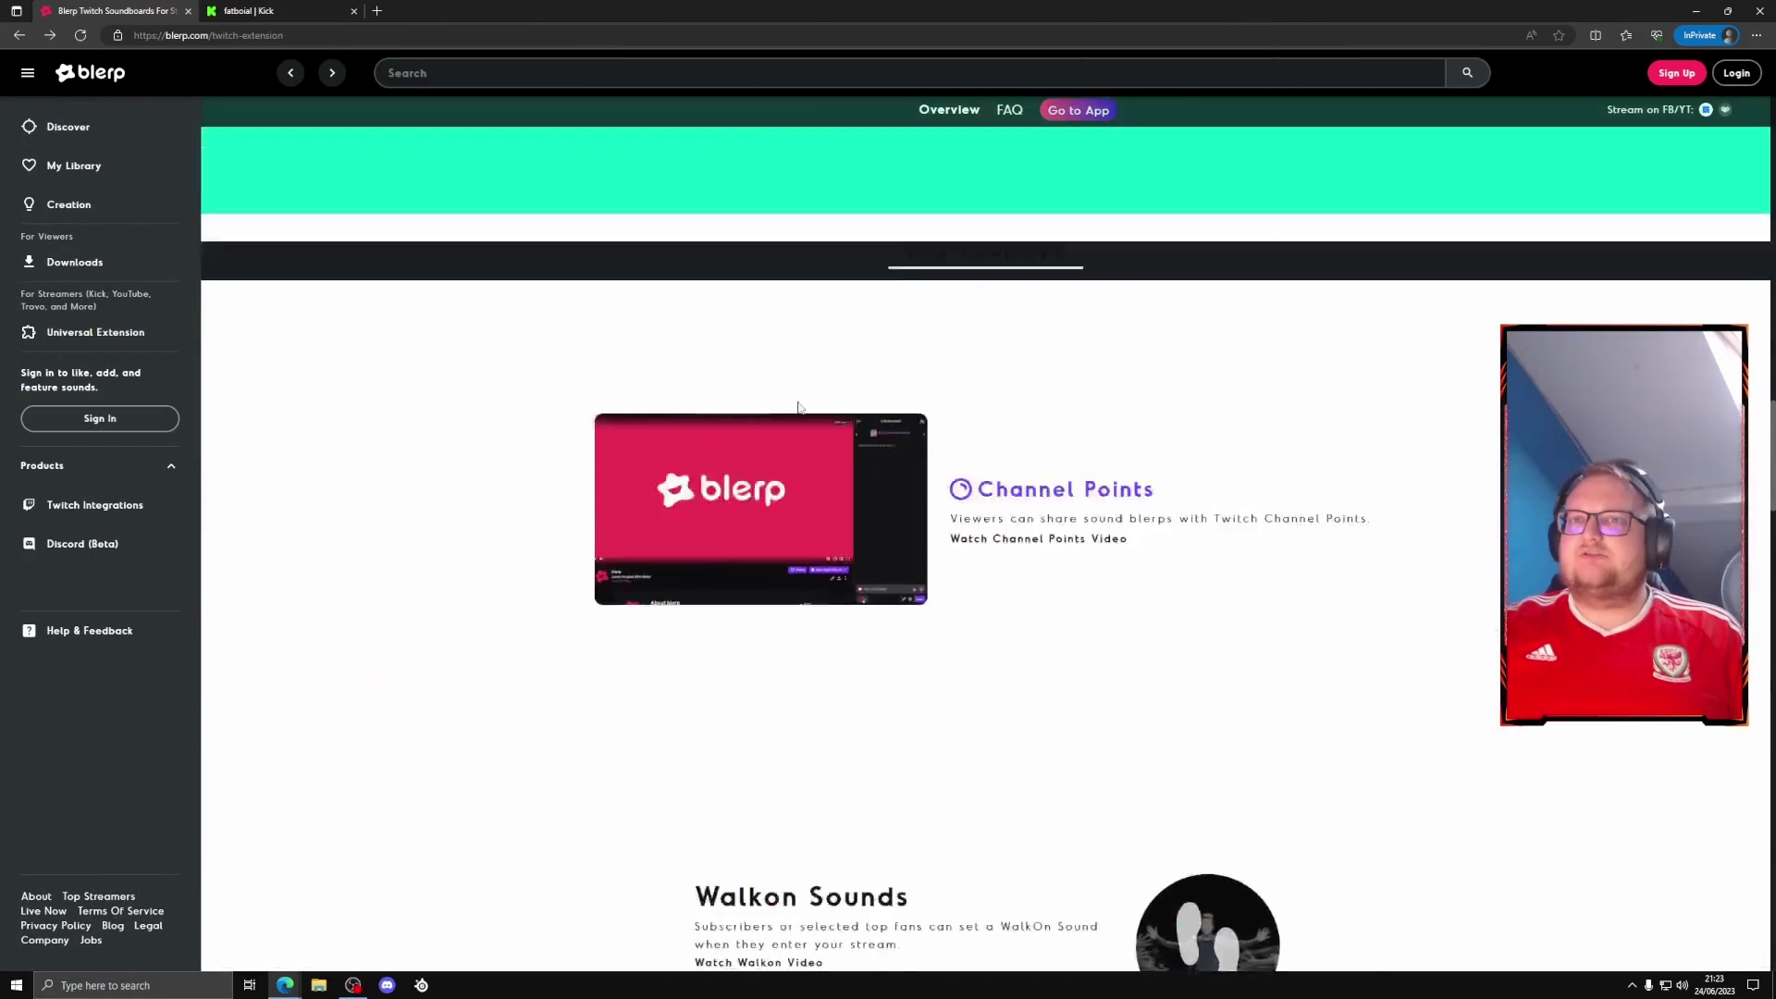
scroll(800, 407, "up", 15)
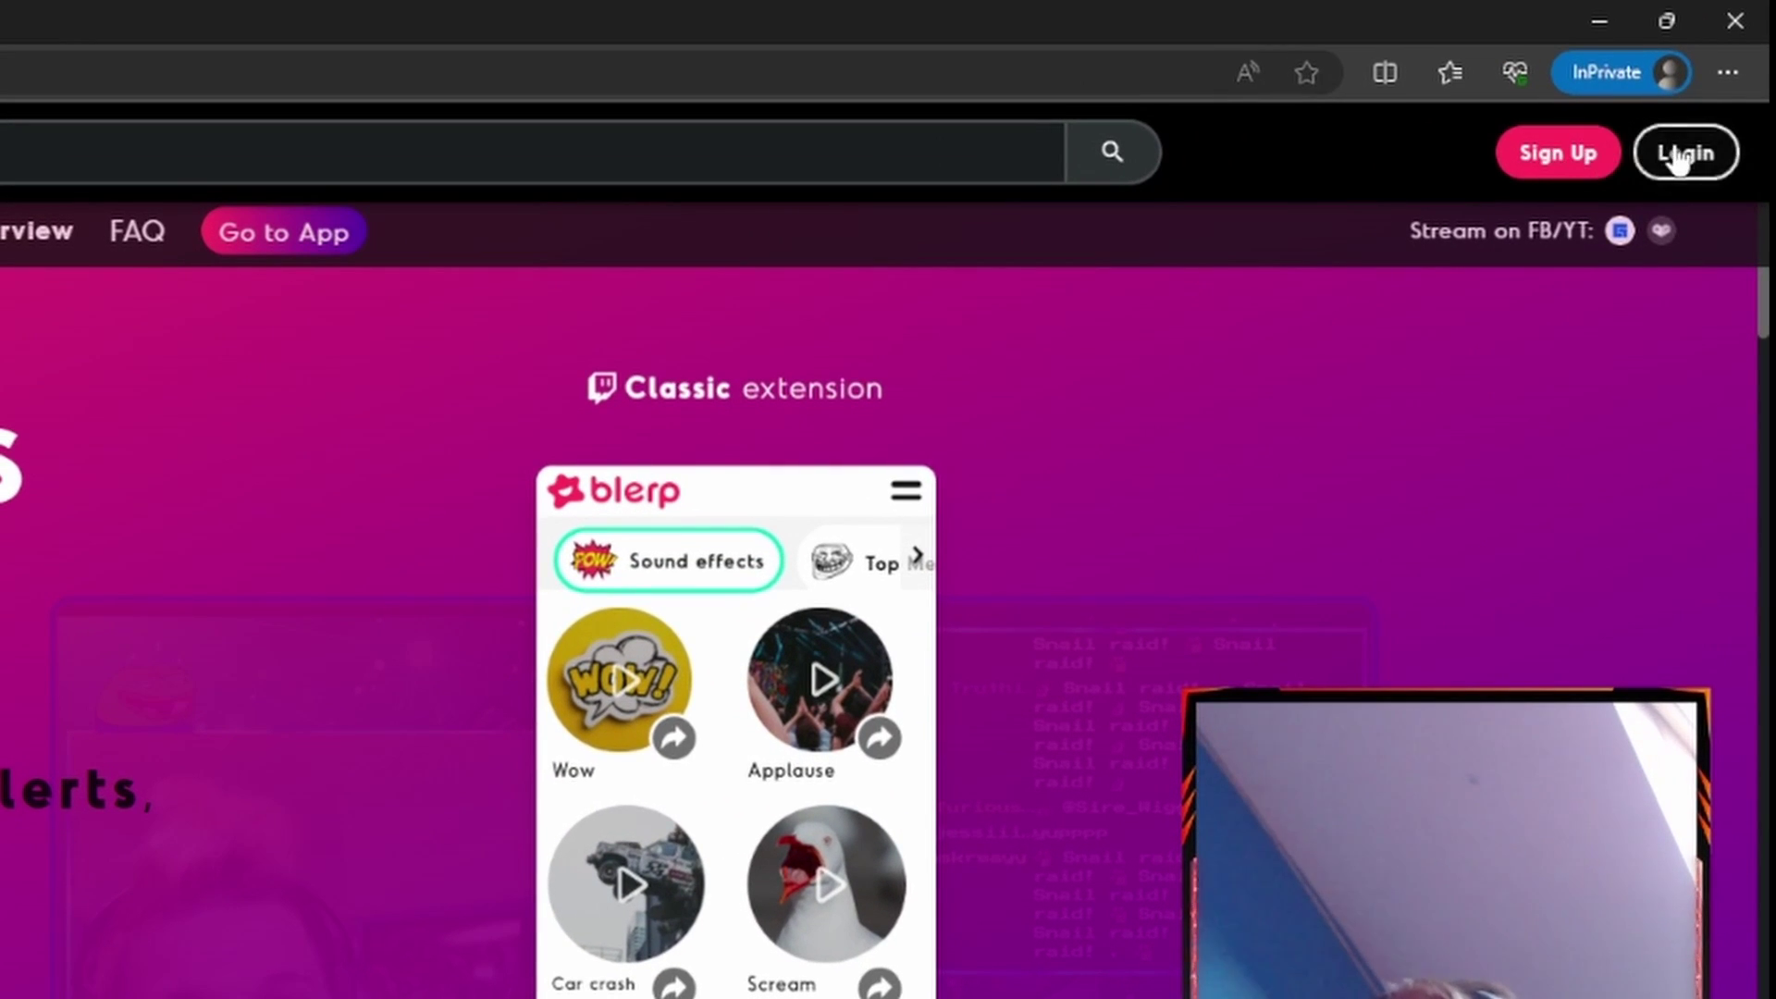
left_click(1548, 157)
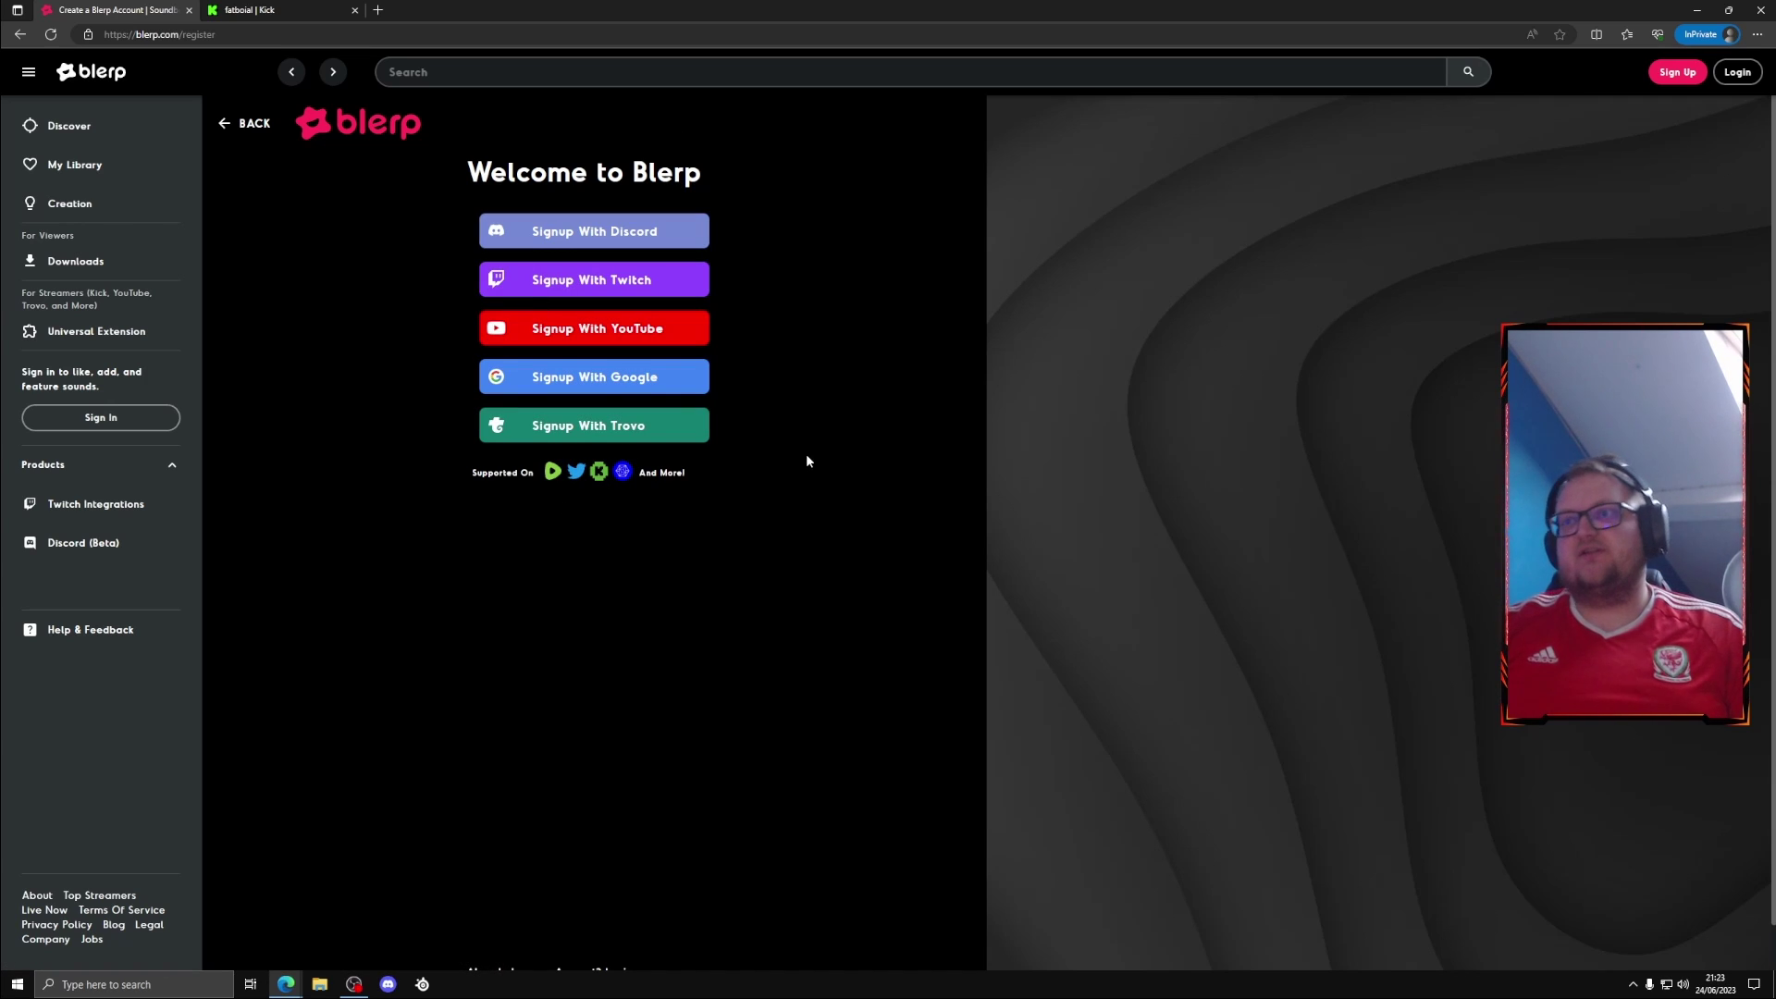
left_click(577, 386)
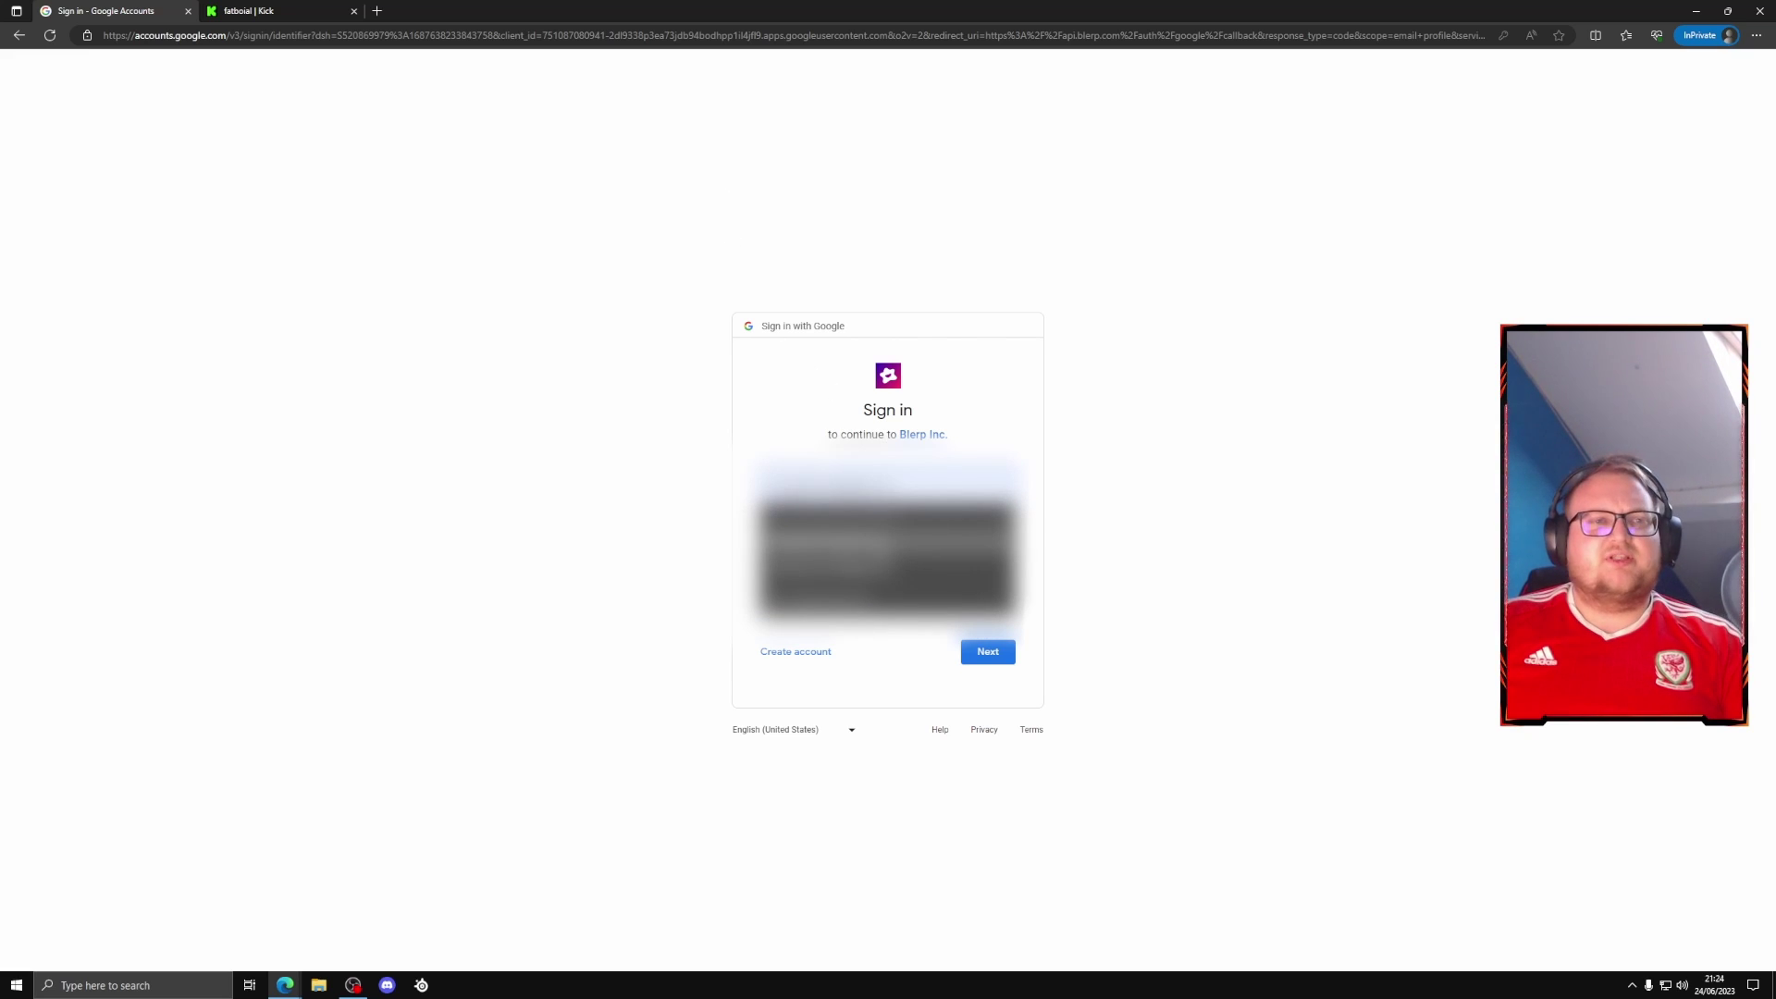
- Continue with the chosen Google account and submit its password
left_click(990, 661)
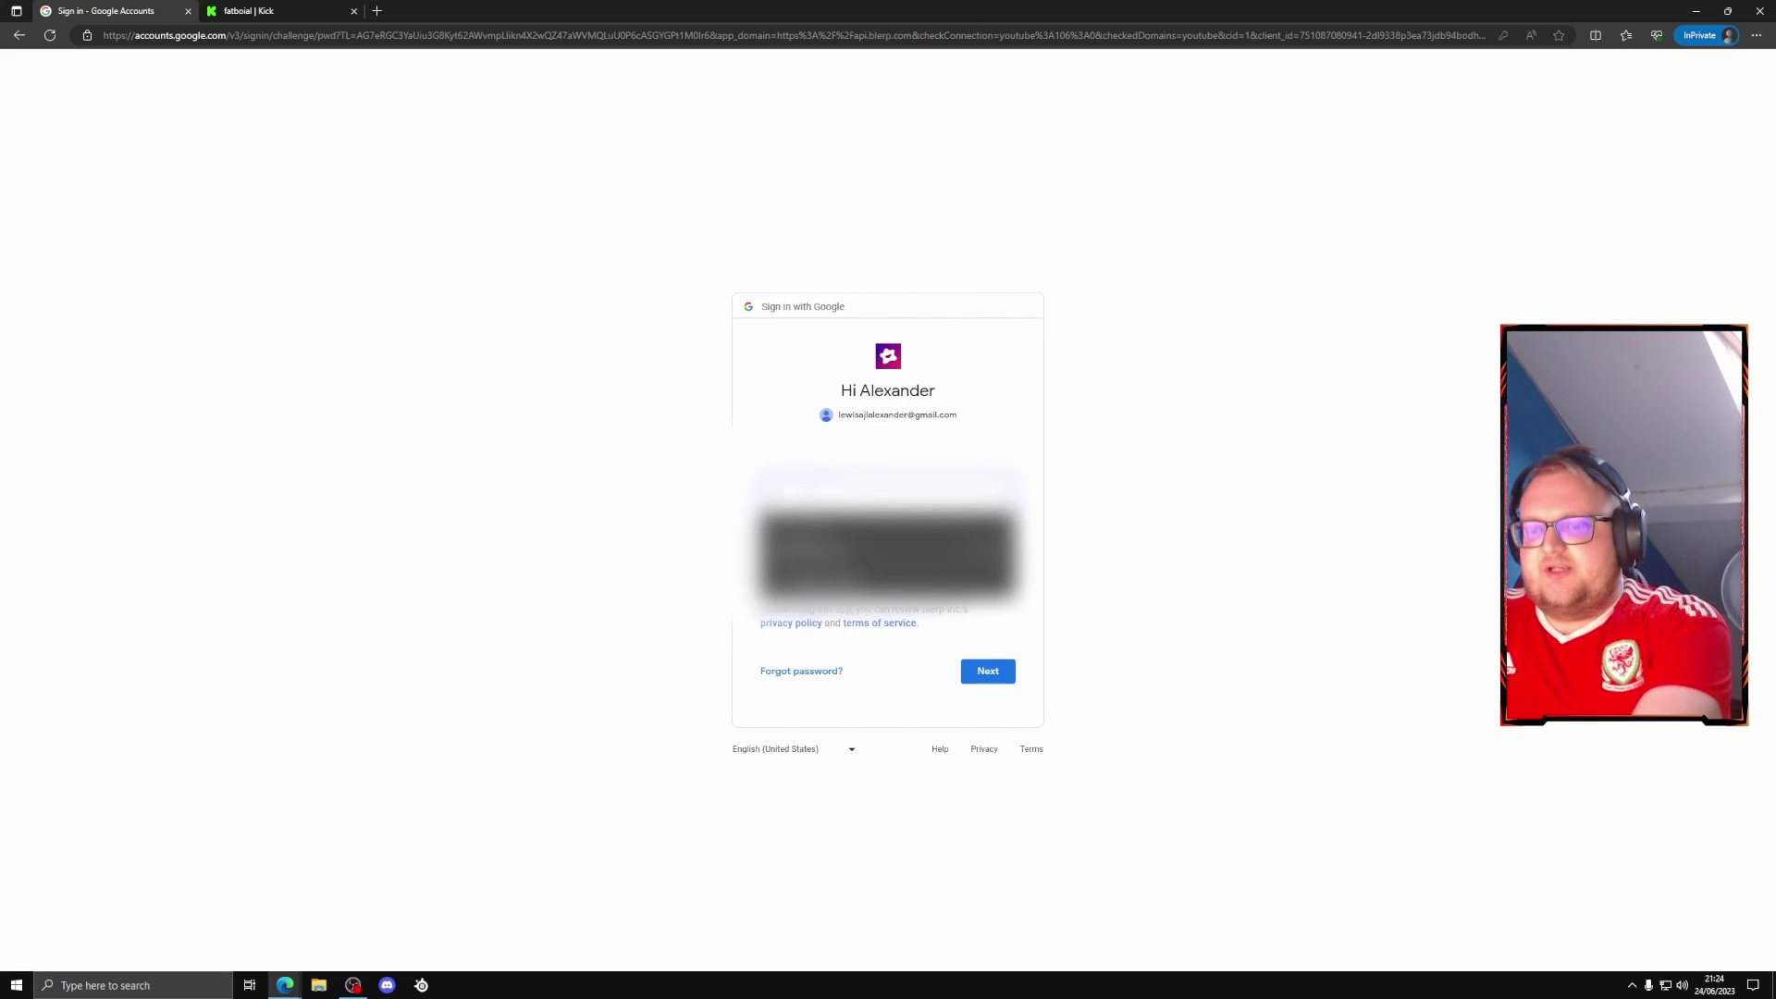
key("Return")
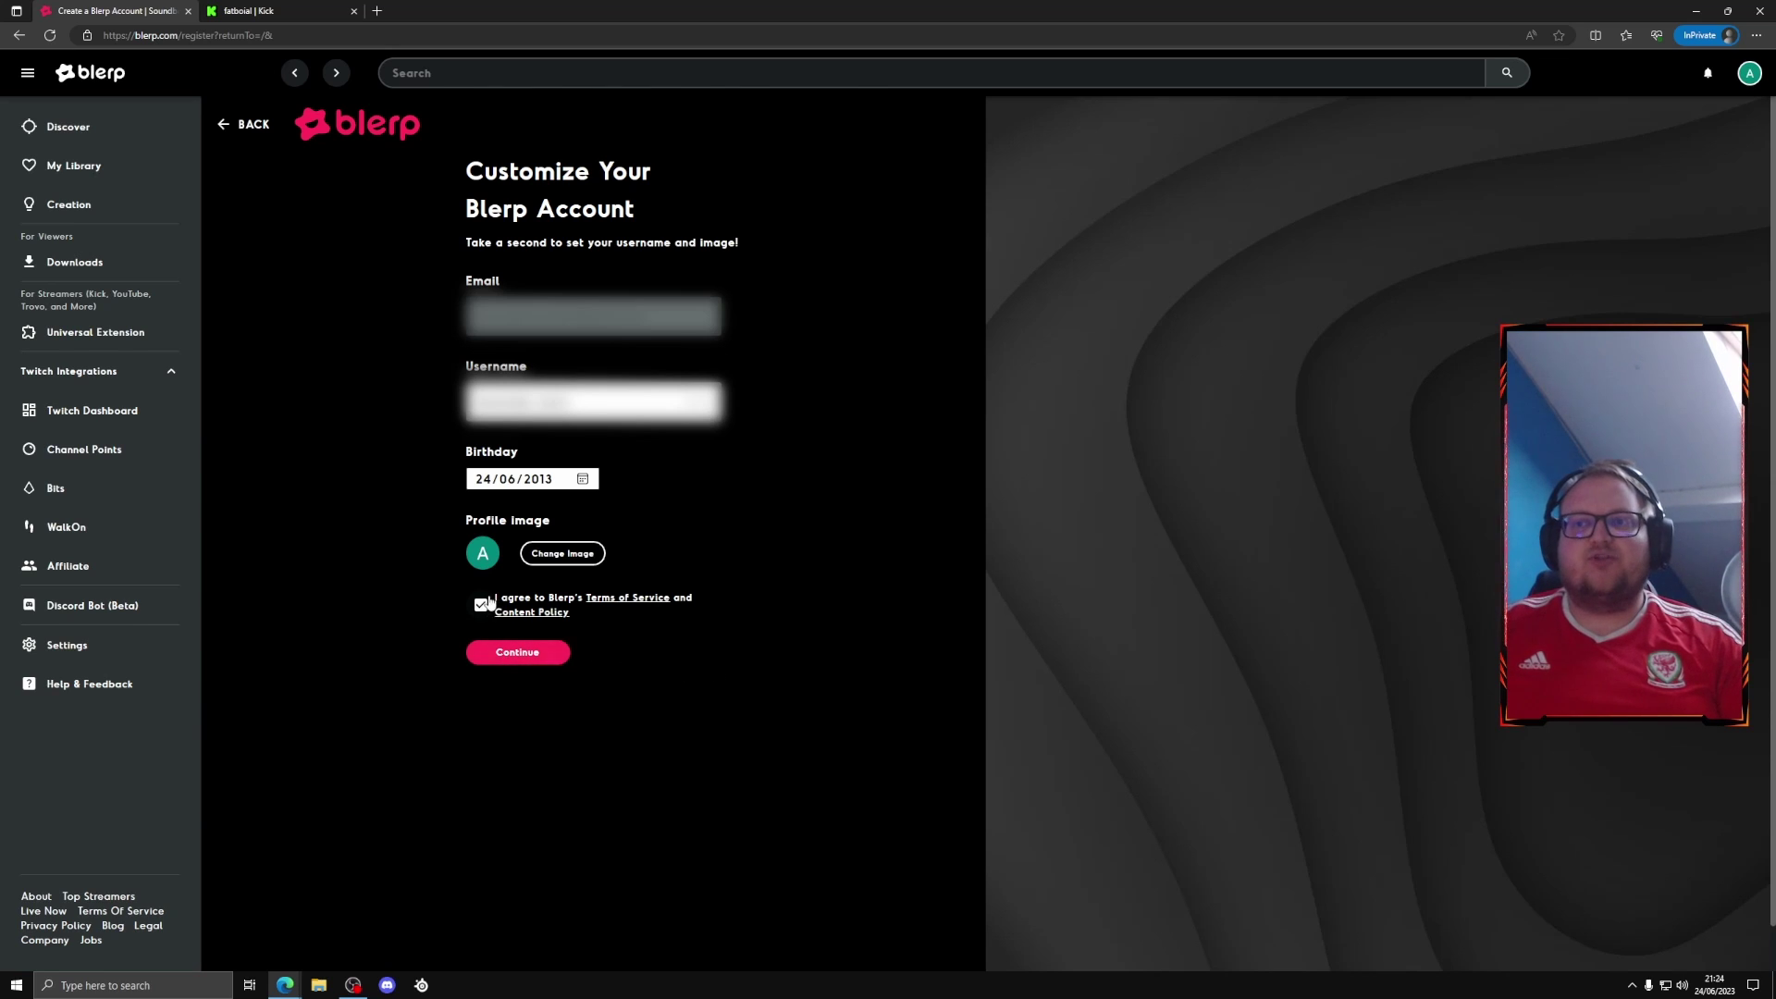
- Correct the birthday to day 25 and year 0001, then submit the account details
left_click(530, 657)
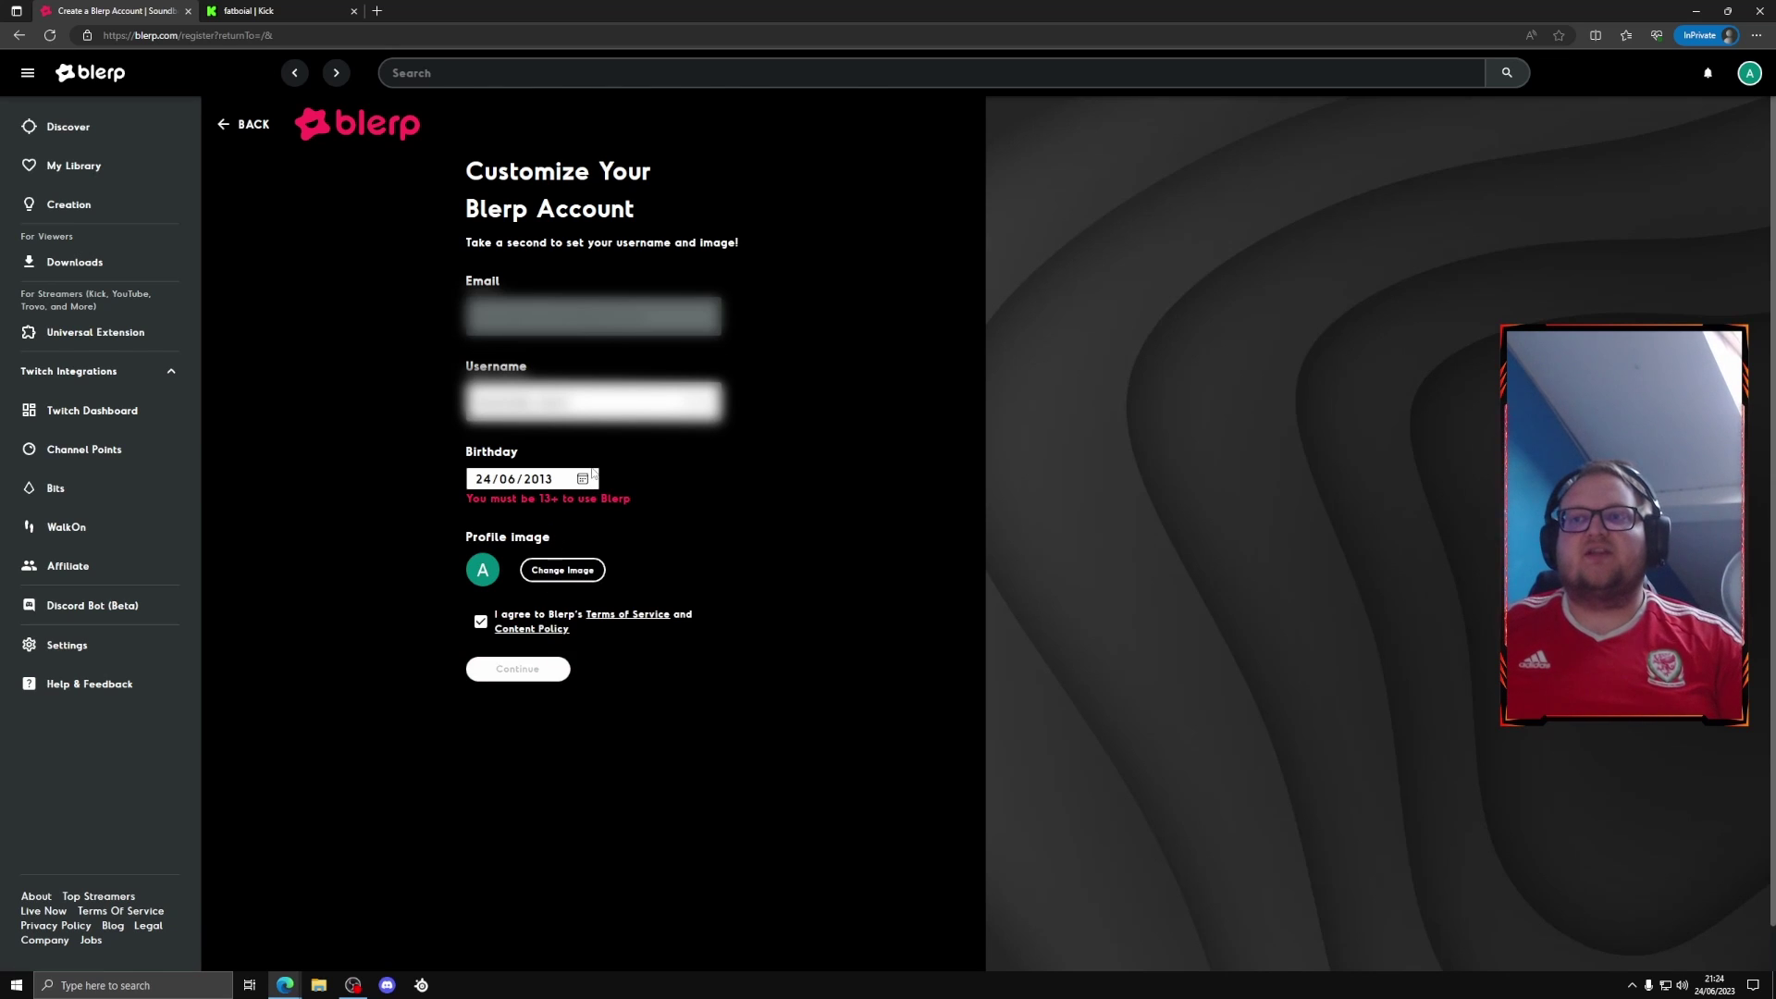
left_click(585, 480)
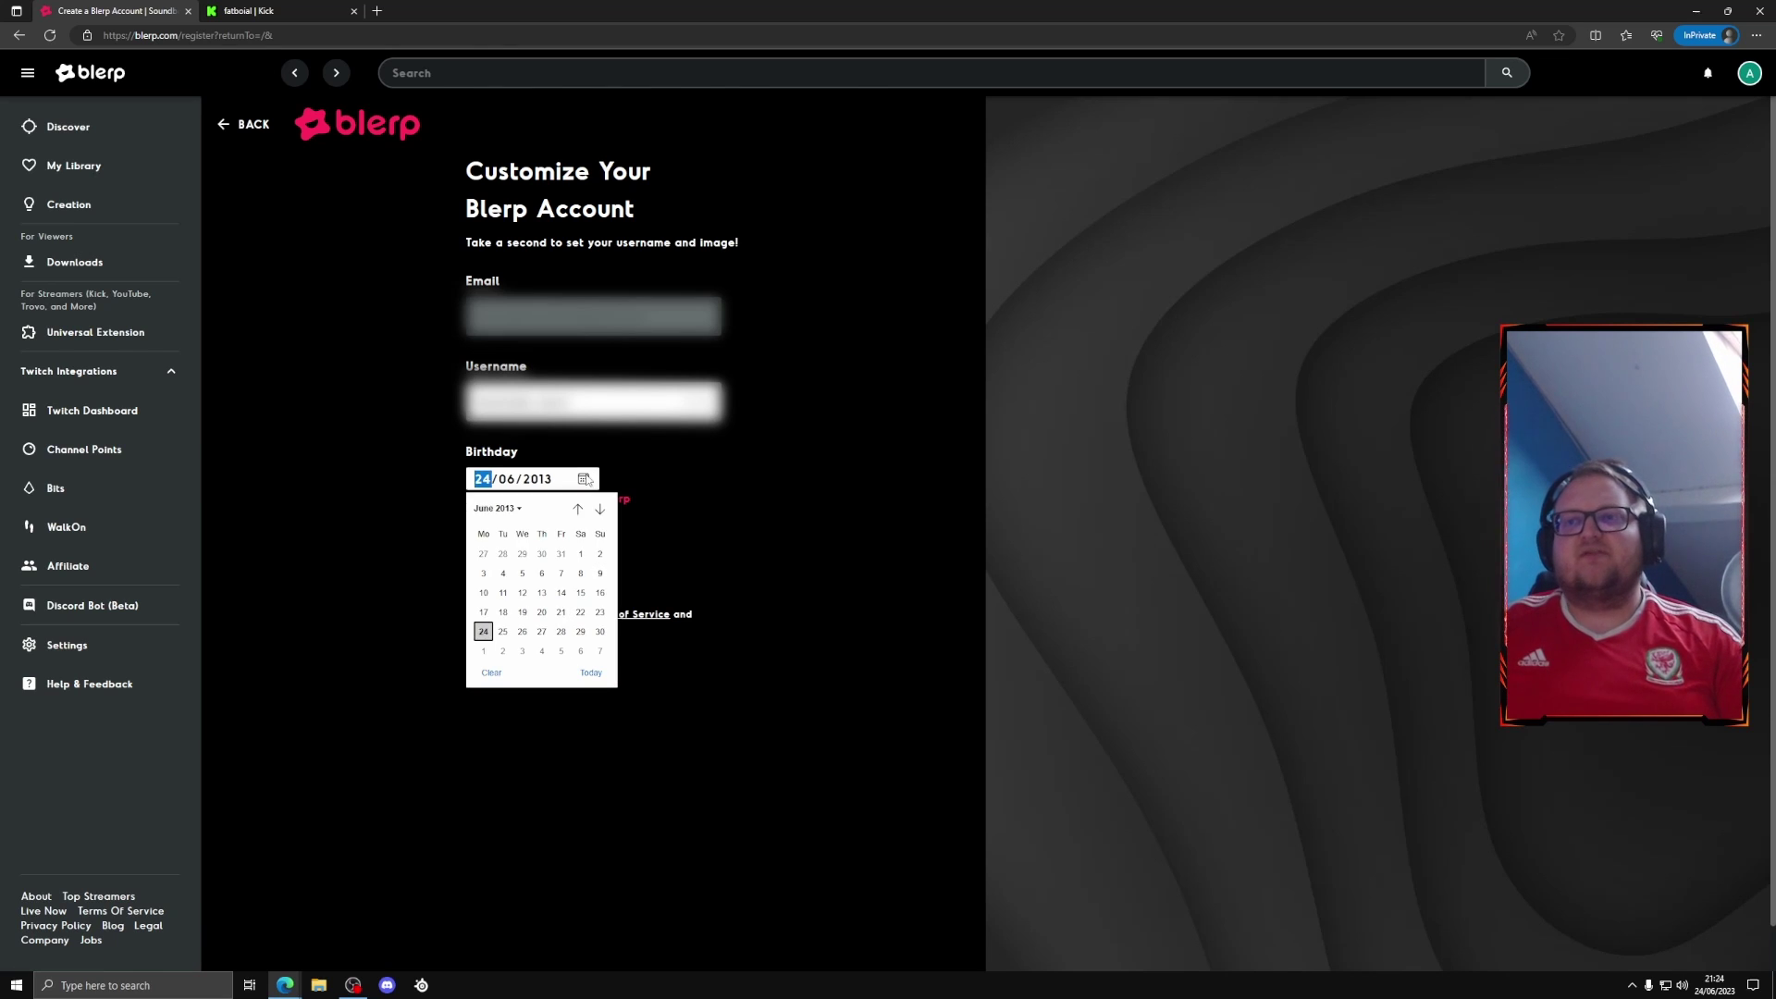
left_click(504, 631)
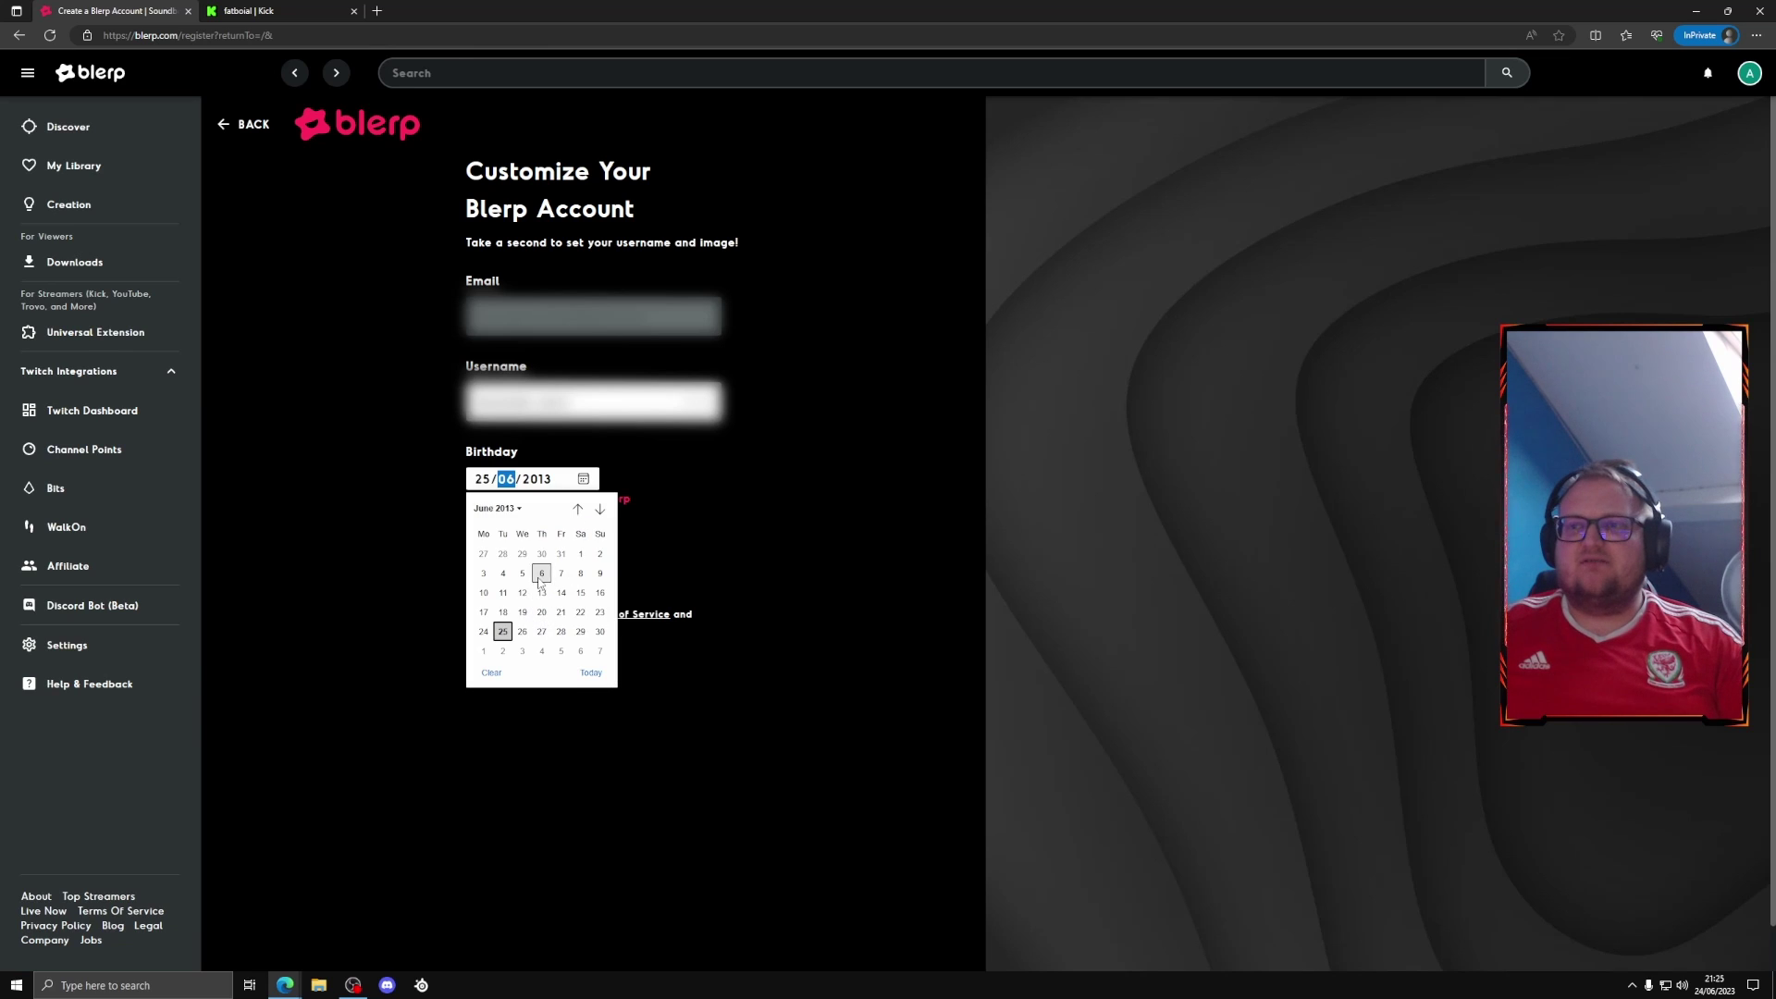
left_click(514, 480)
type("4")
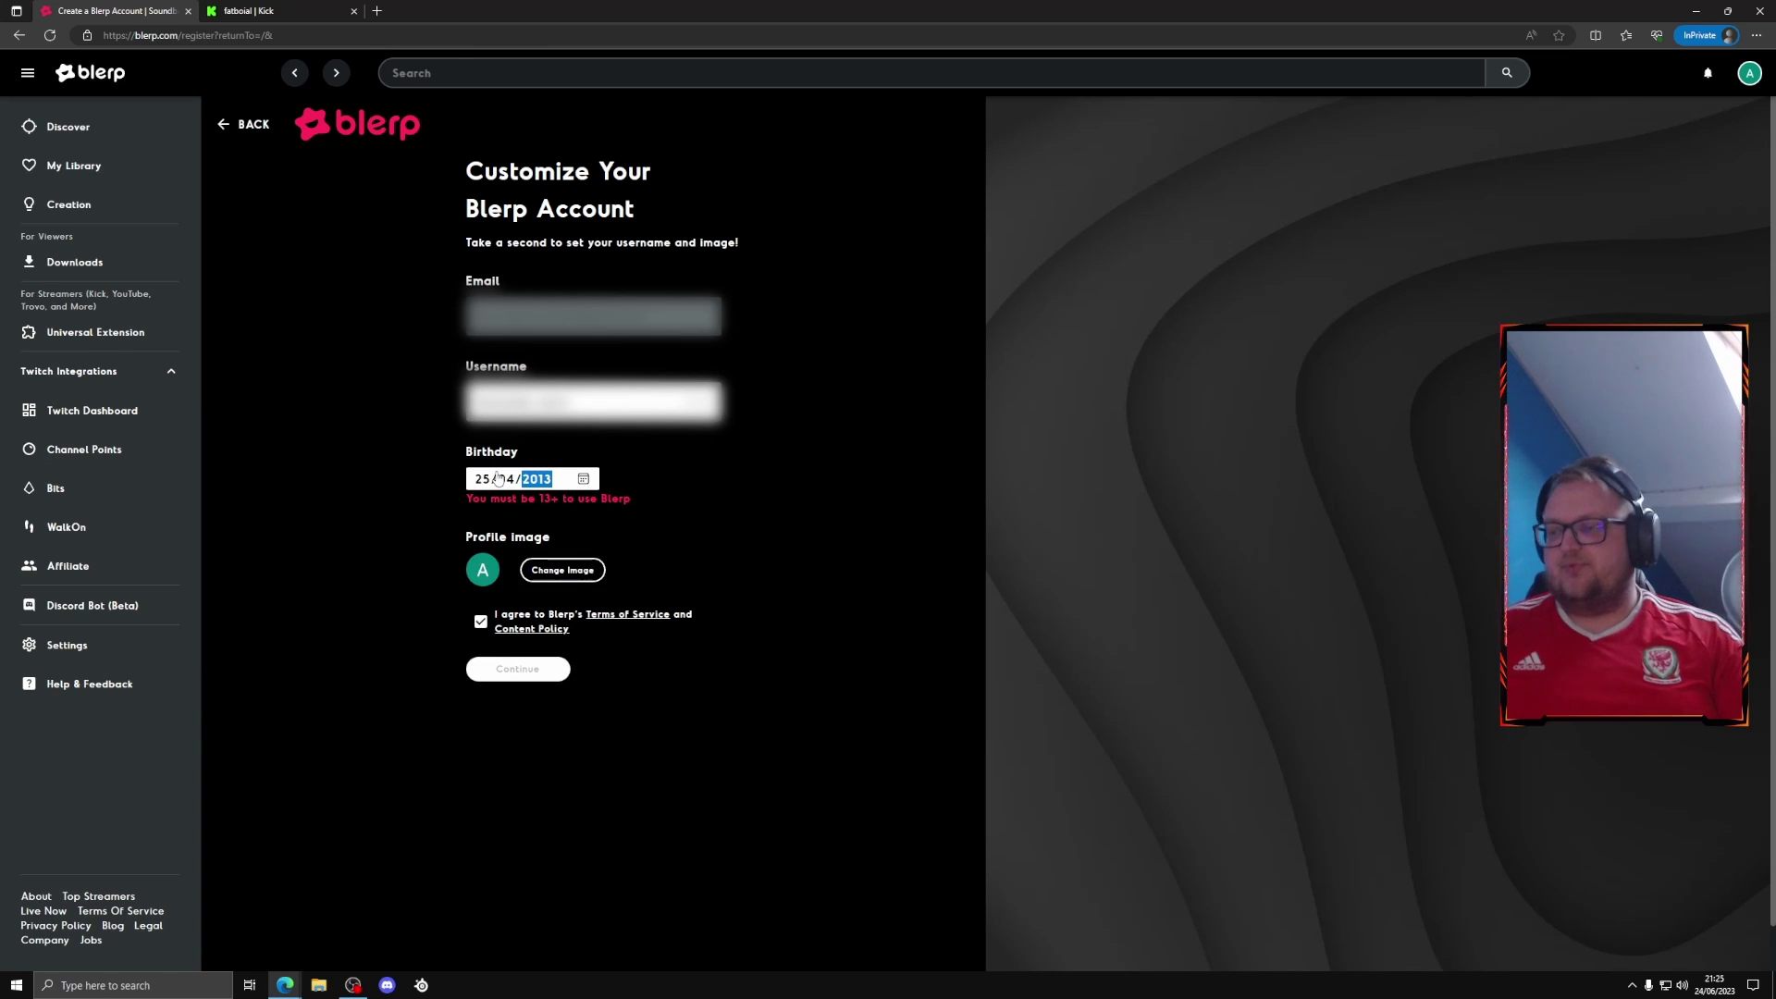
type("1")
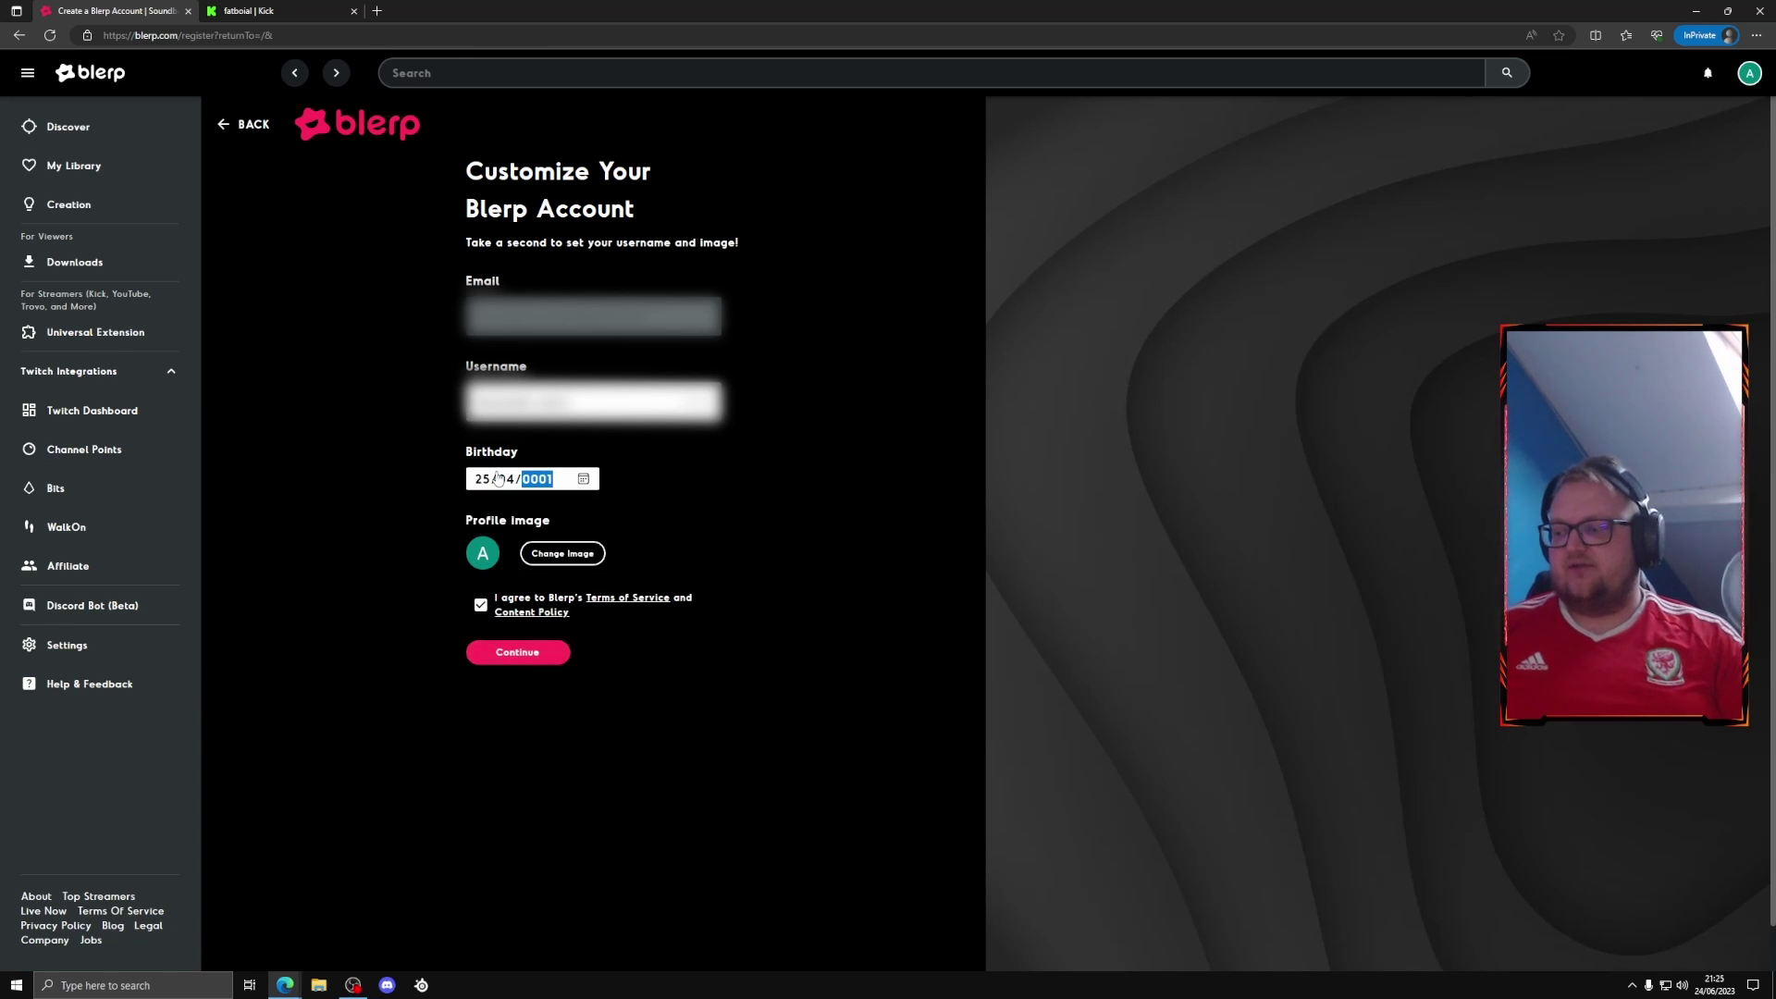
left_click(516, 650)
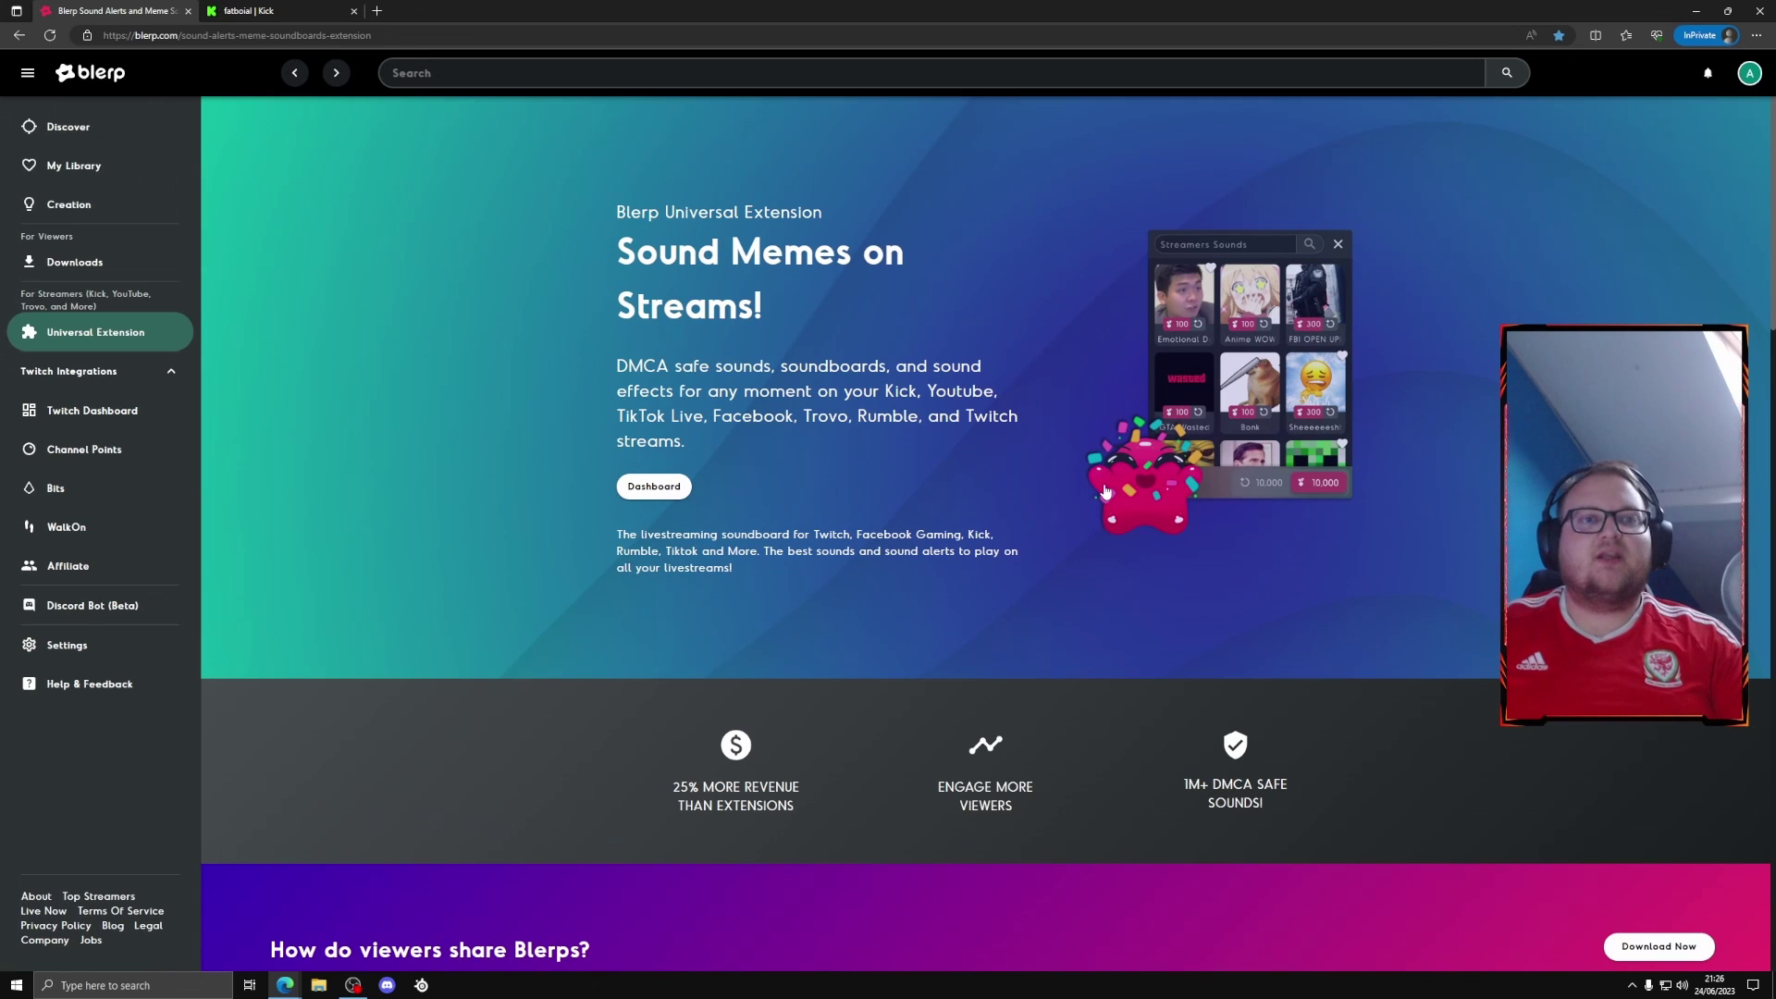
- Open the extension's Download Now link, then close the Chrome Web Store tab
scroll(1094, 497, "down", 5)
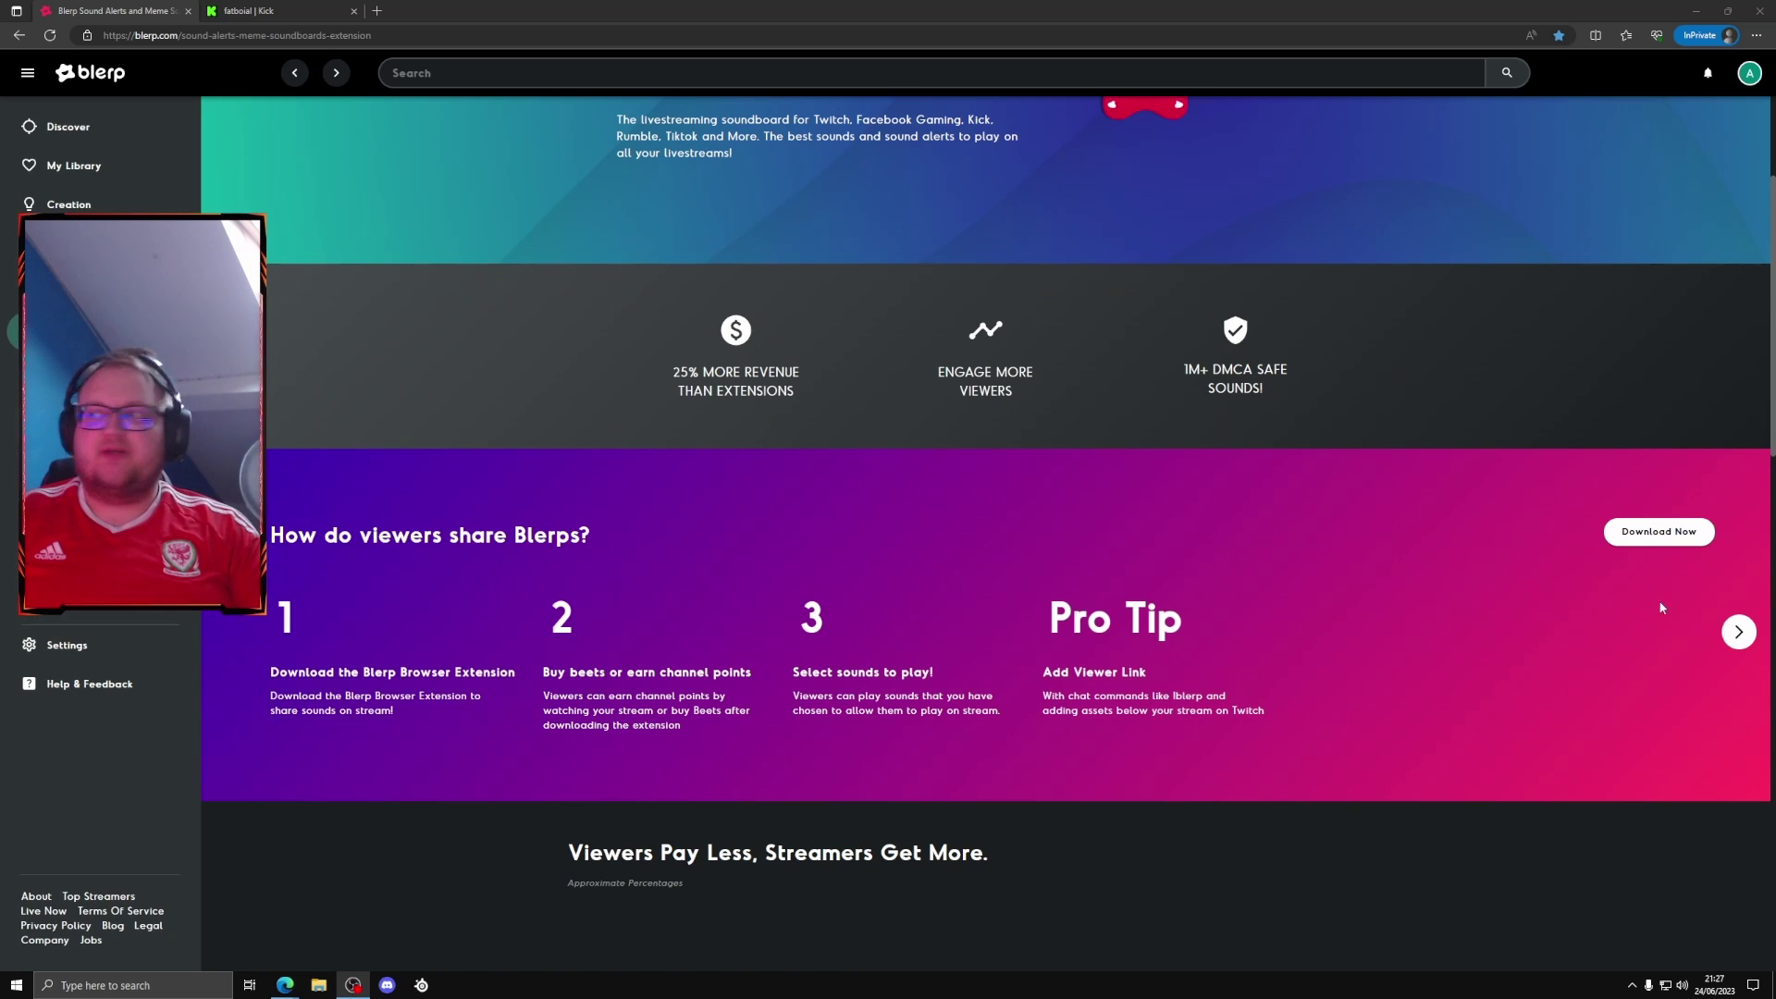
left_click(1653, 534)
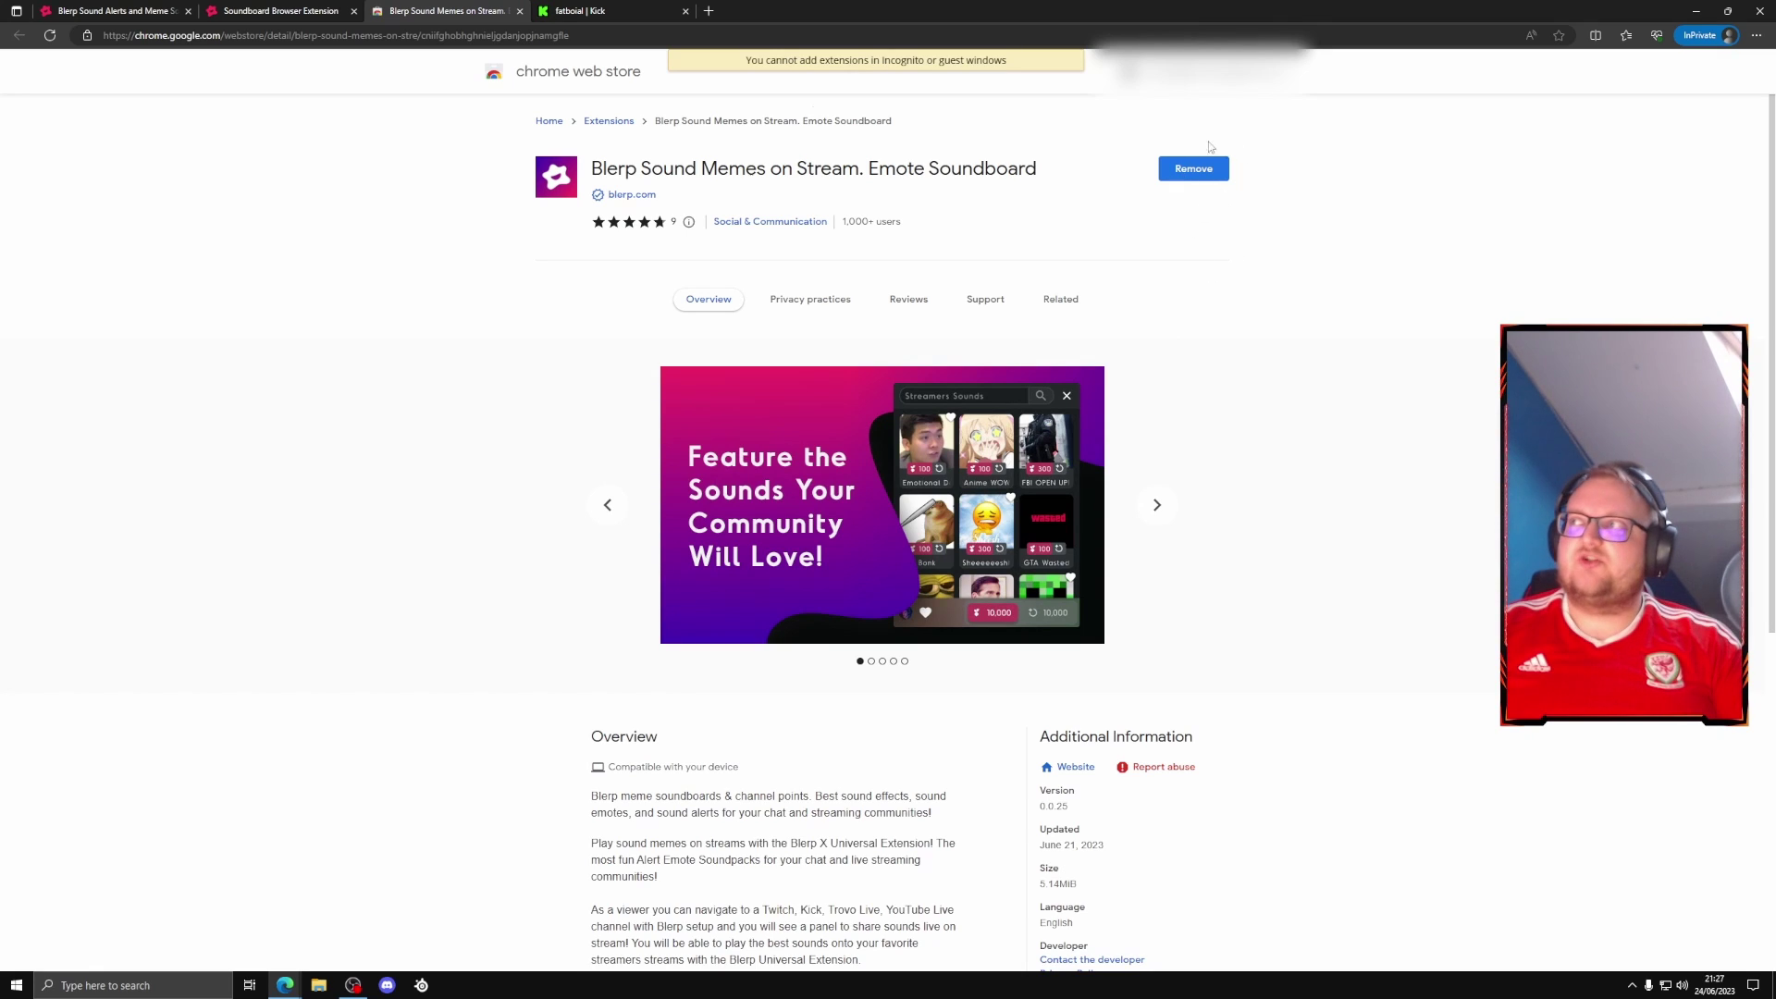
left_click(519, 13)
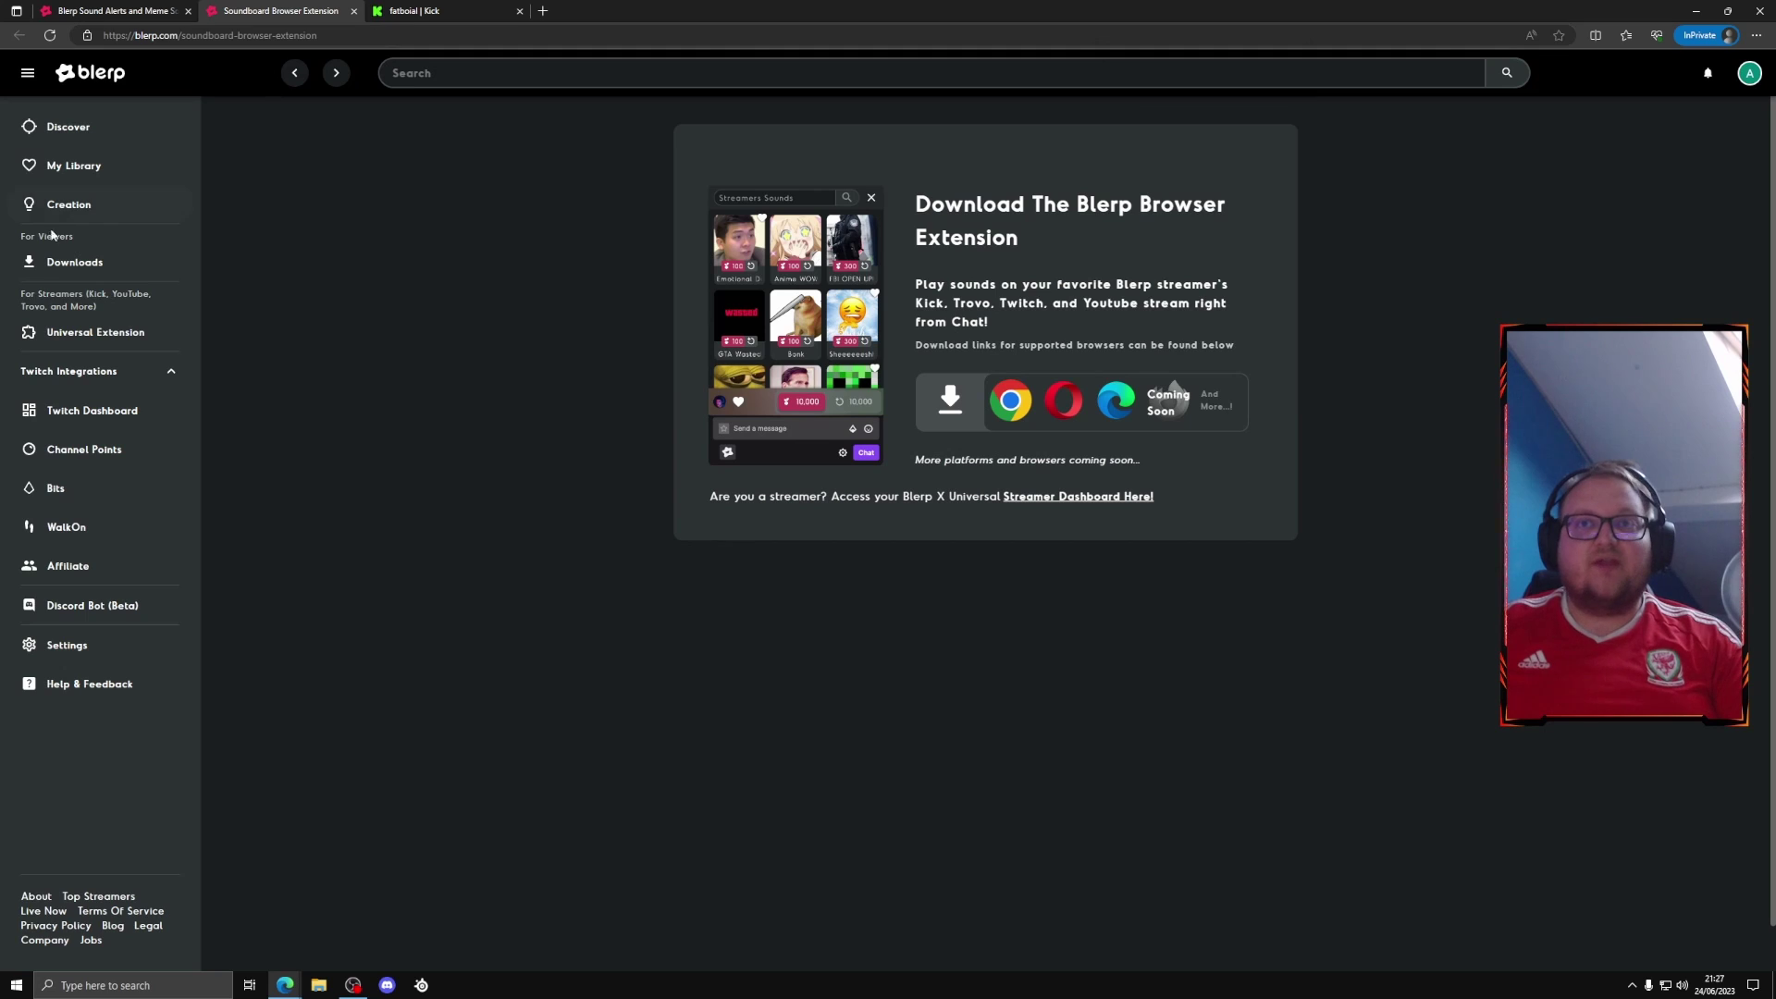
- From the dashboard, answer the survey with referrer No One and source Twitter, then start setup
left_click(58, 343)
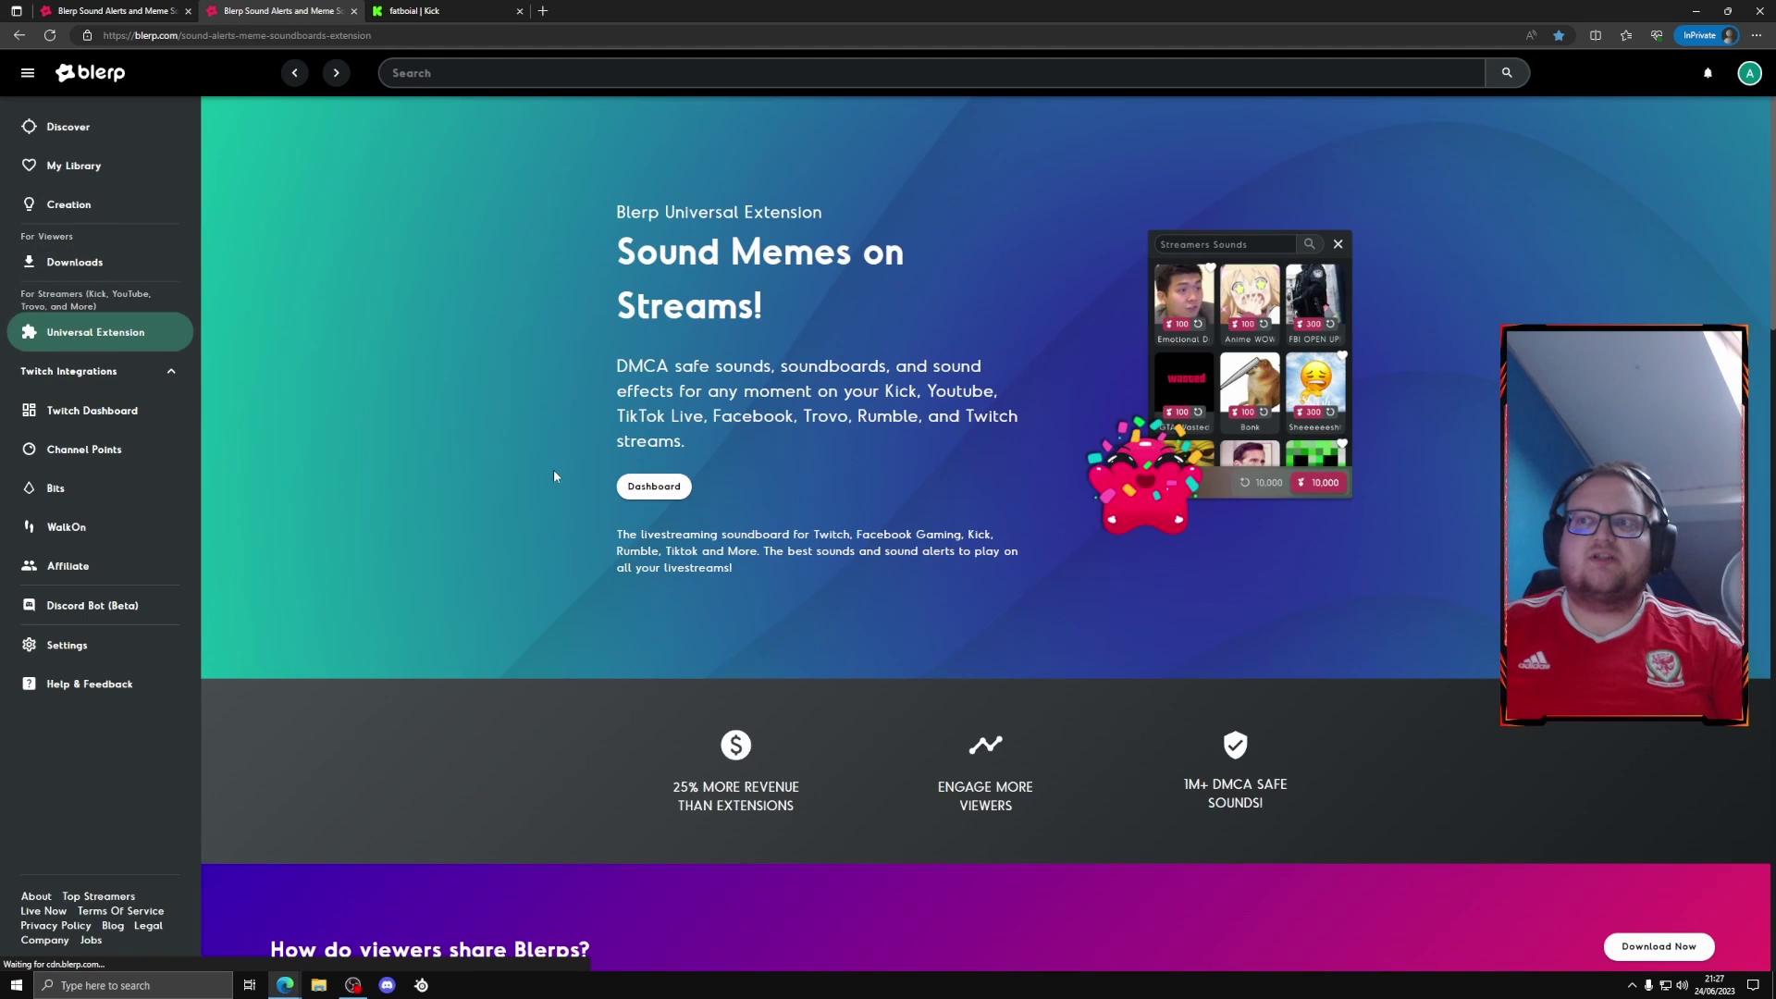
left_click(652, 487)
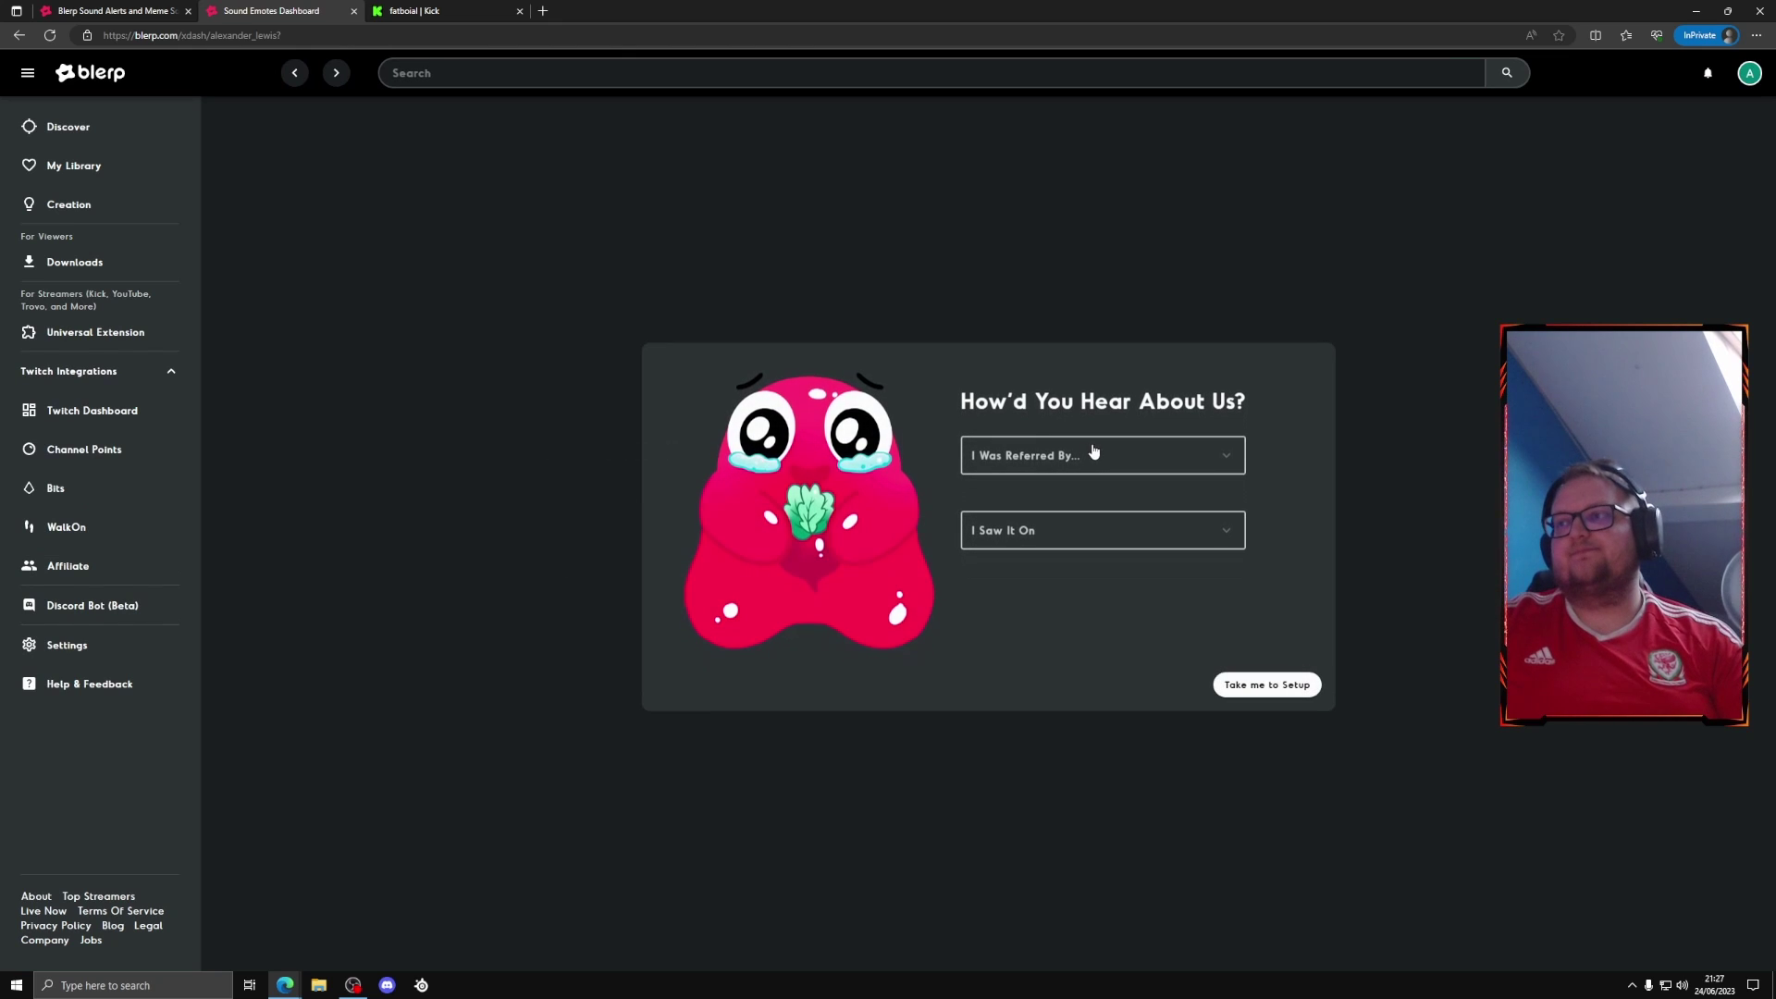
left_click(1030, 457)
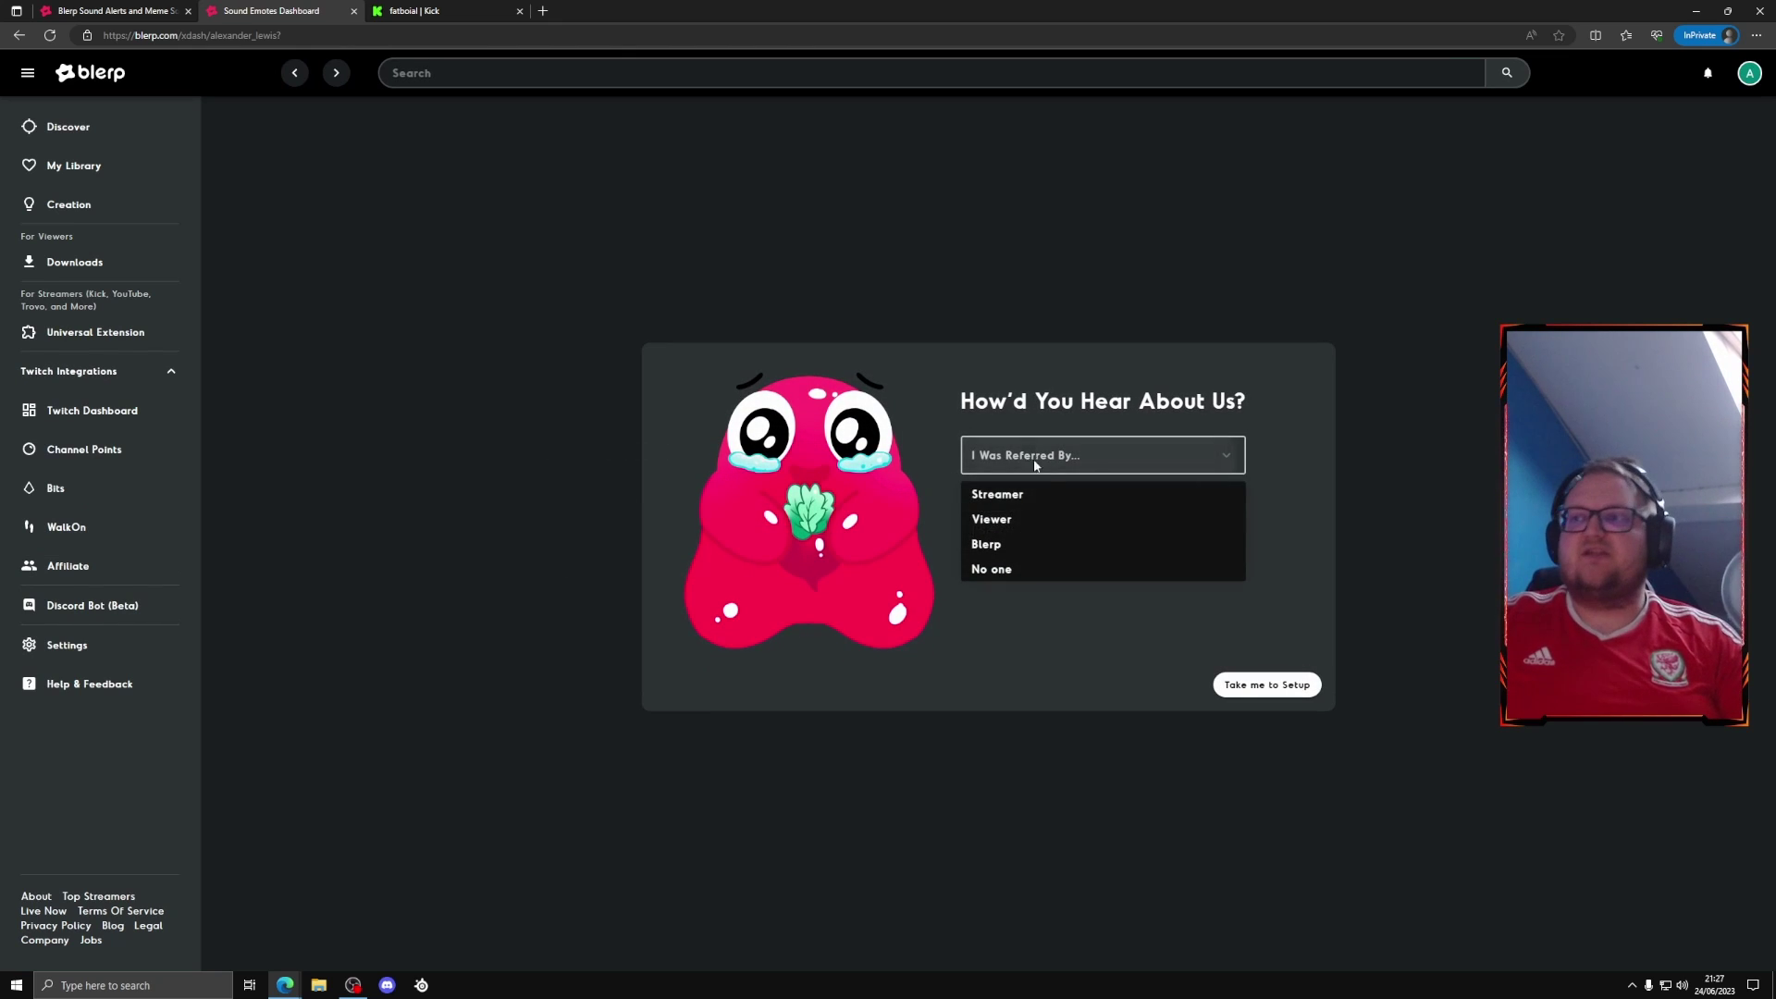
left_click(1011, 568)
left_click(1015, 535)
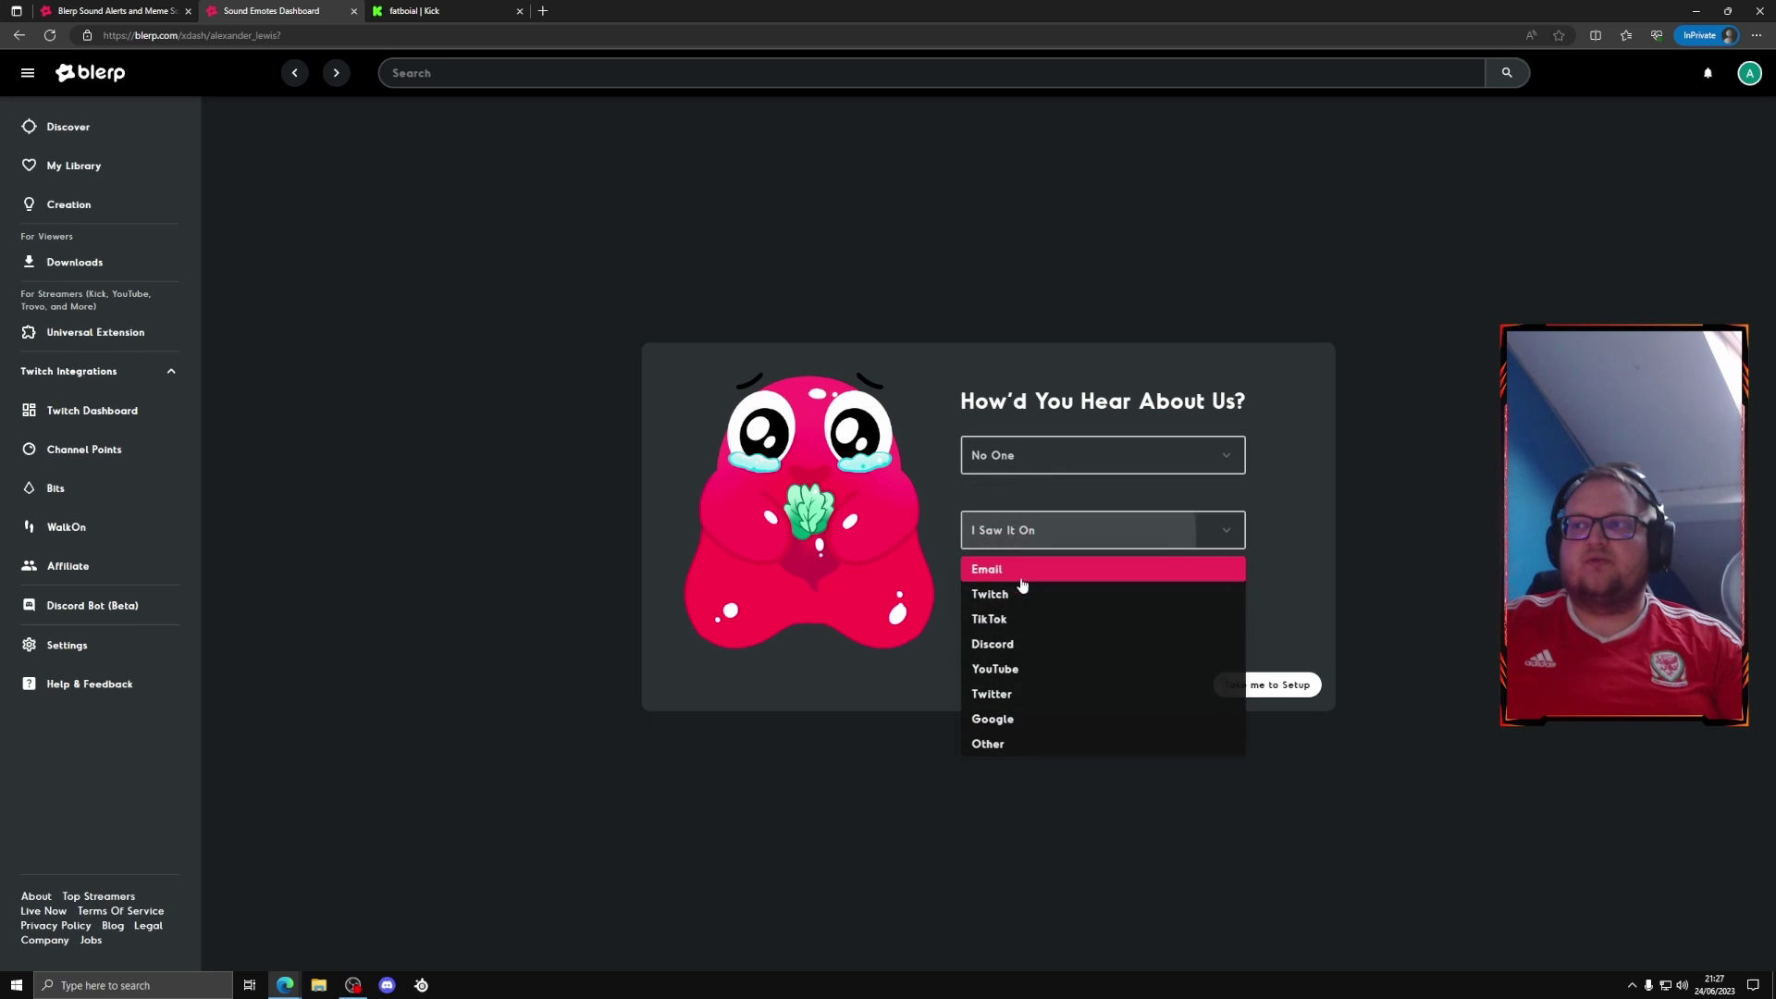
left_click(1035, 694)
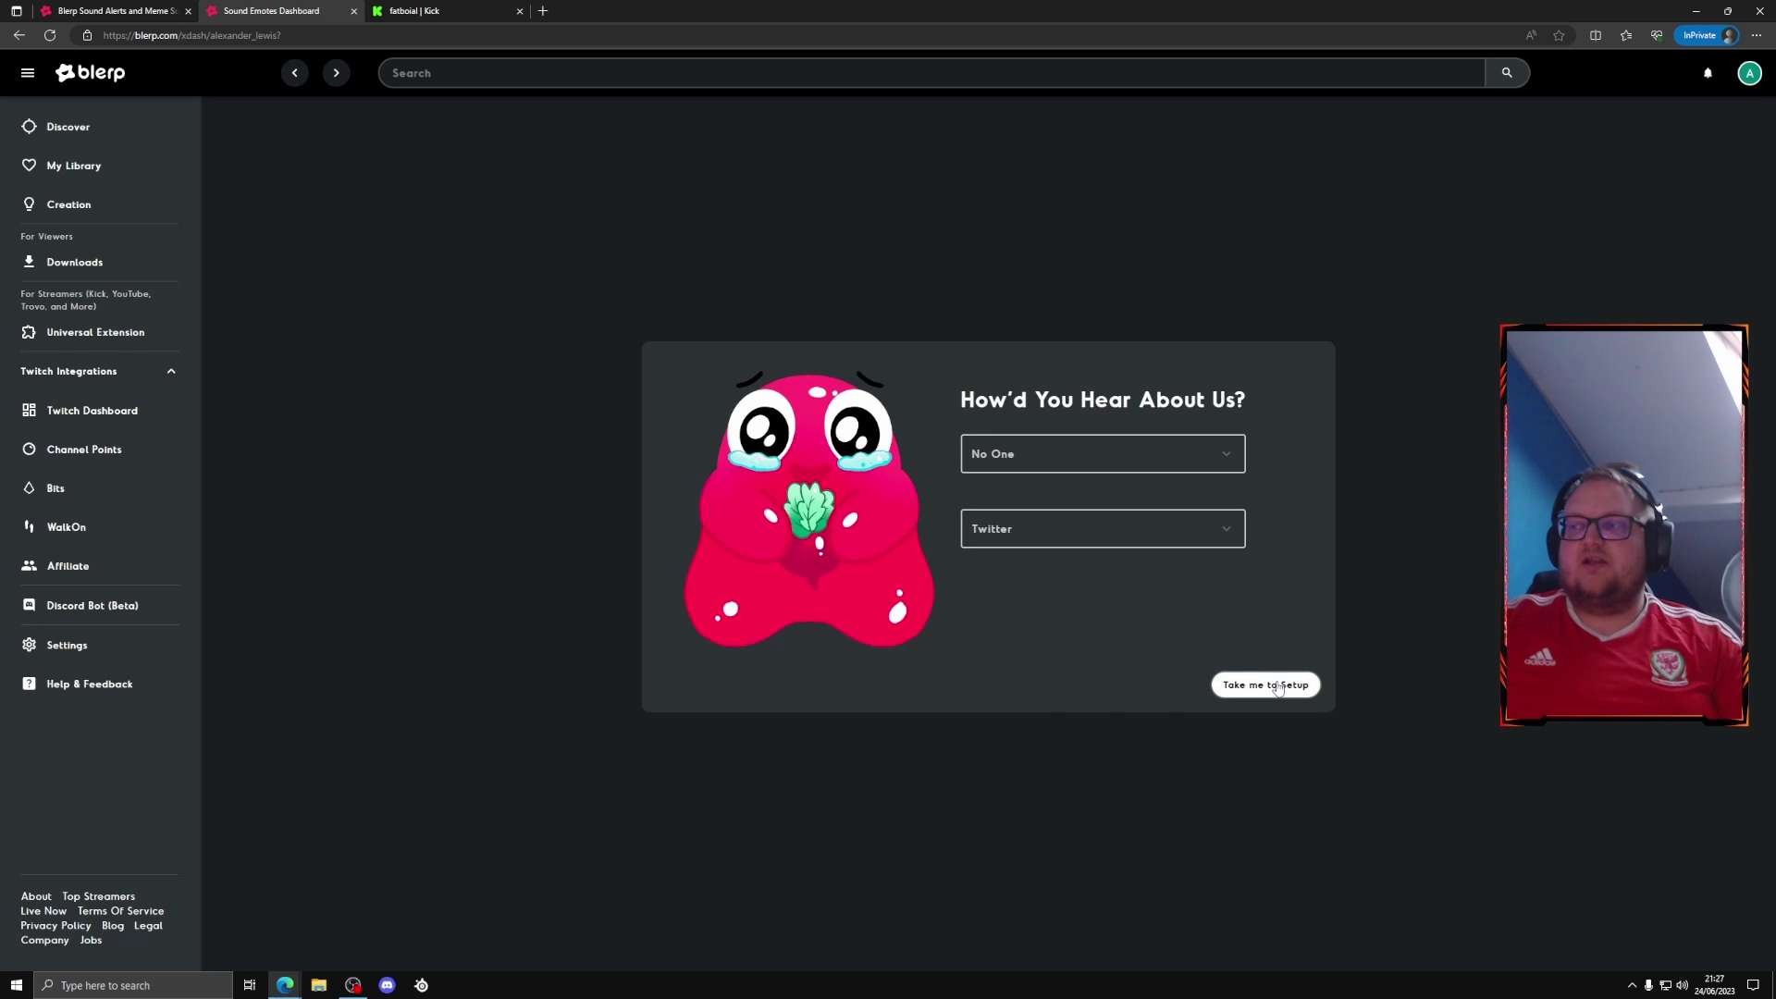
left_click(1275, 687)
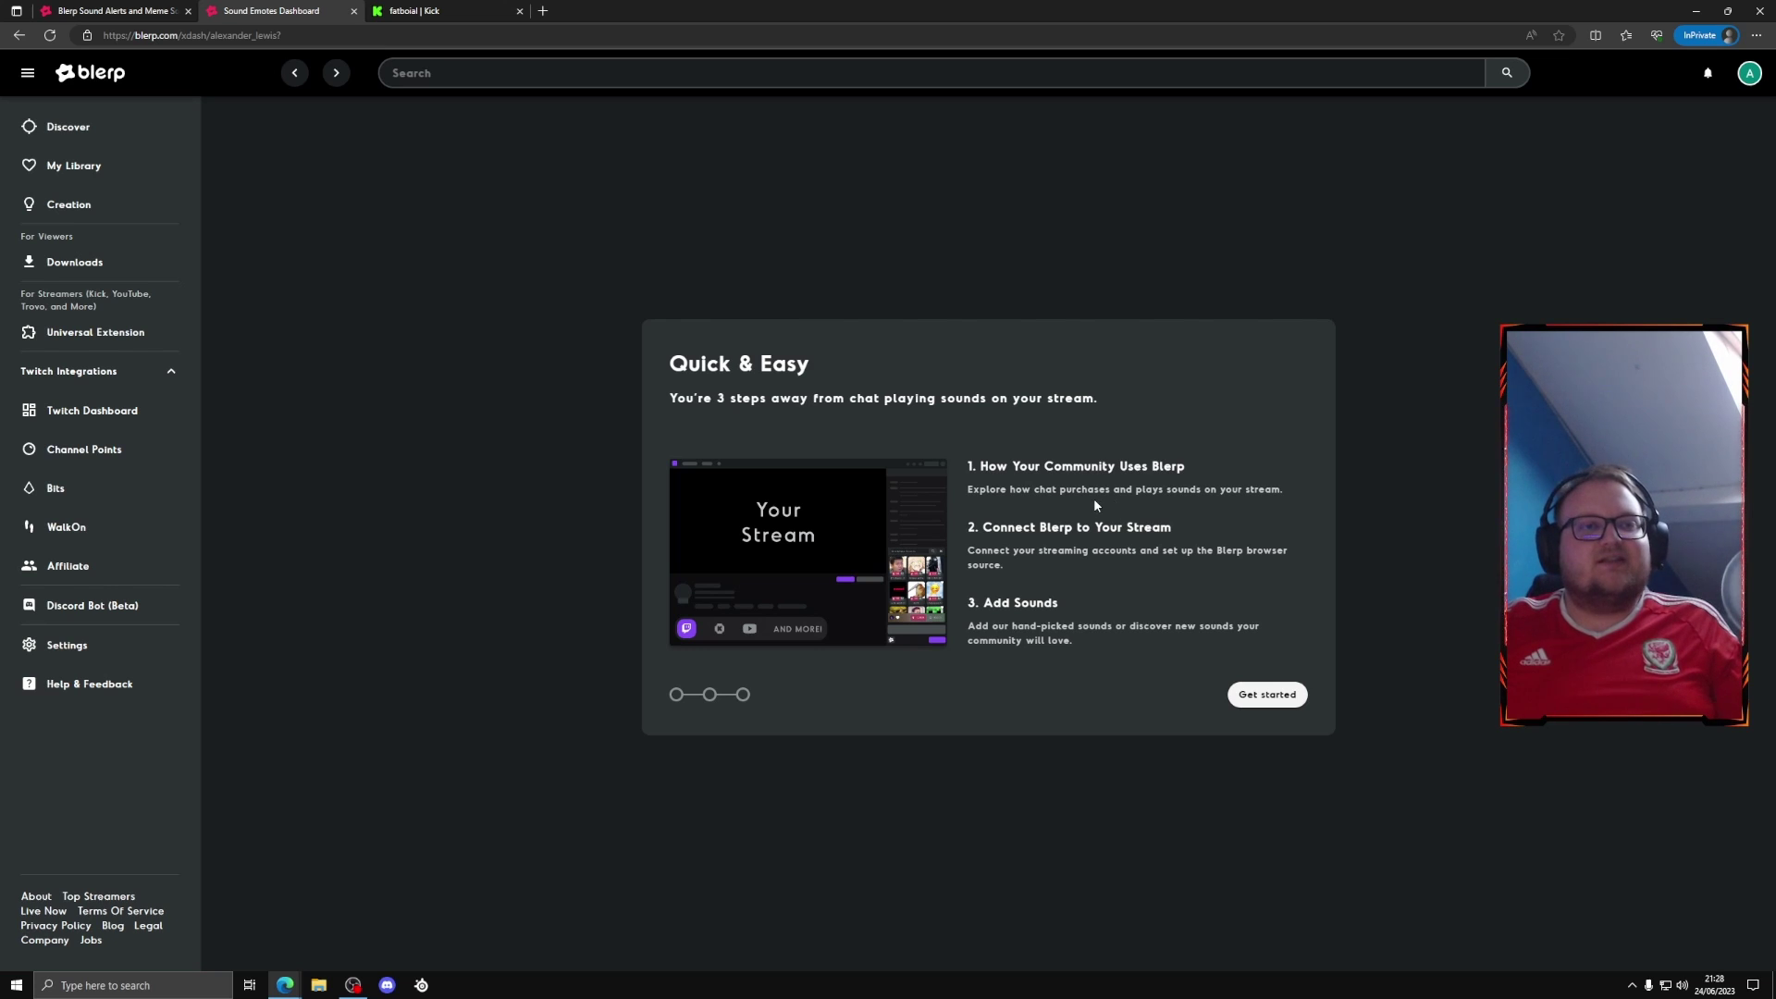
- Begin setup and untick Blerp Beets Enabled on Pick Your Defaults
left_click(1267, 694)
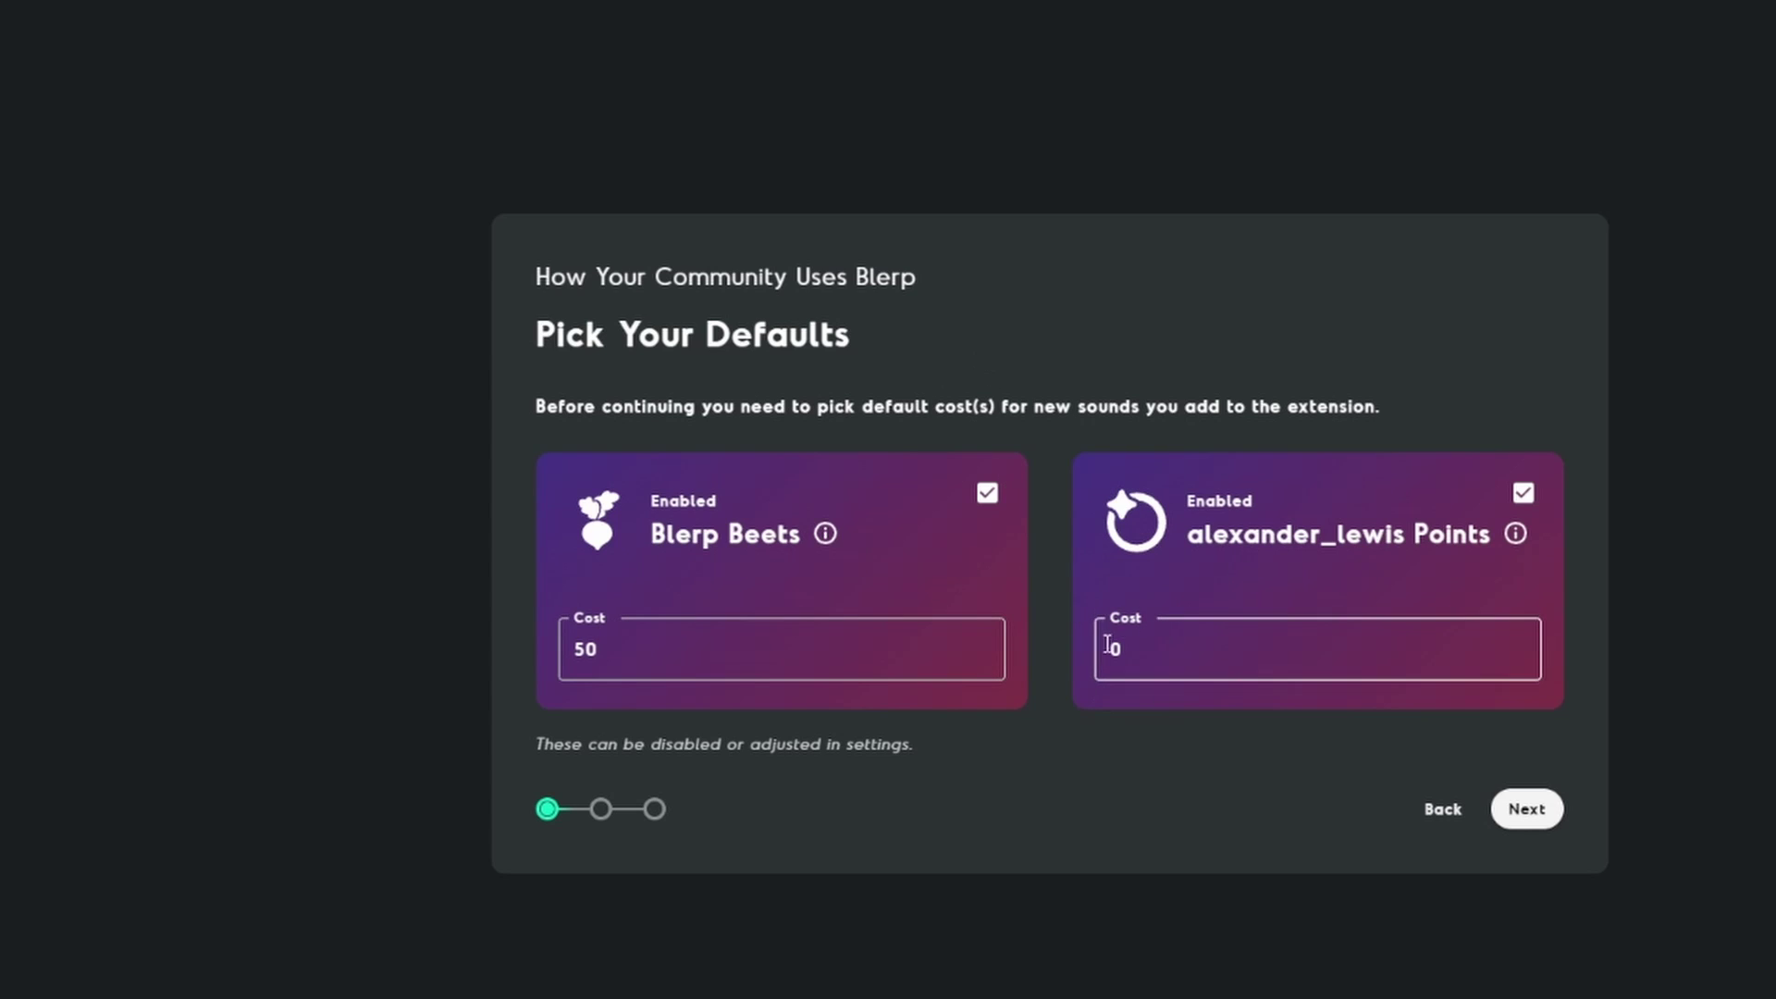
left_click(988, 497)
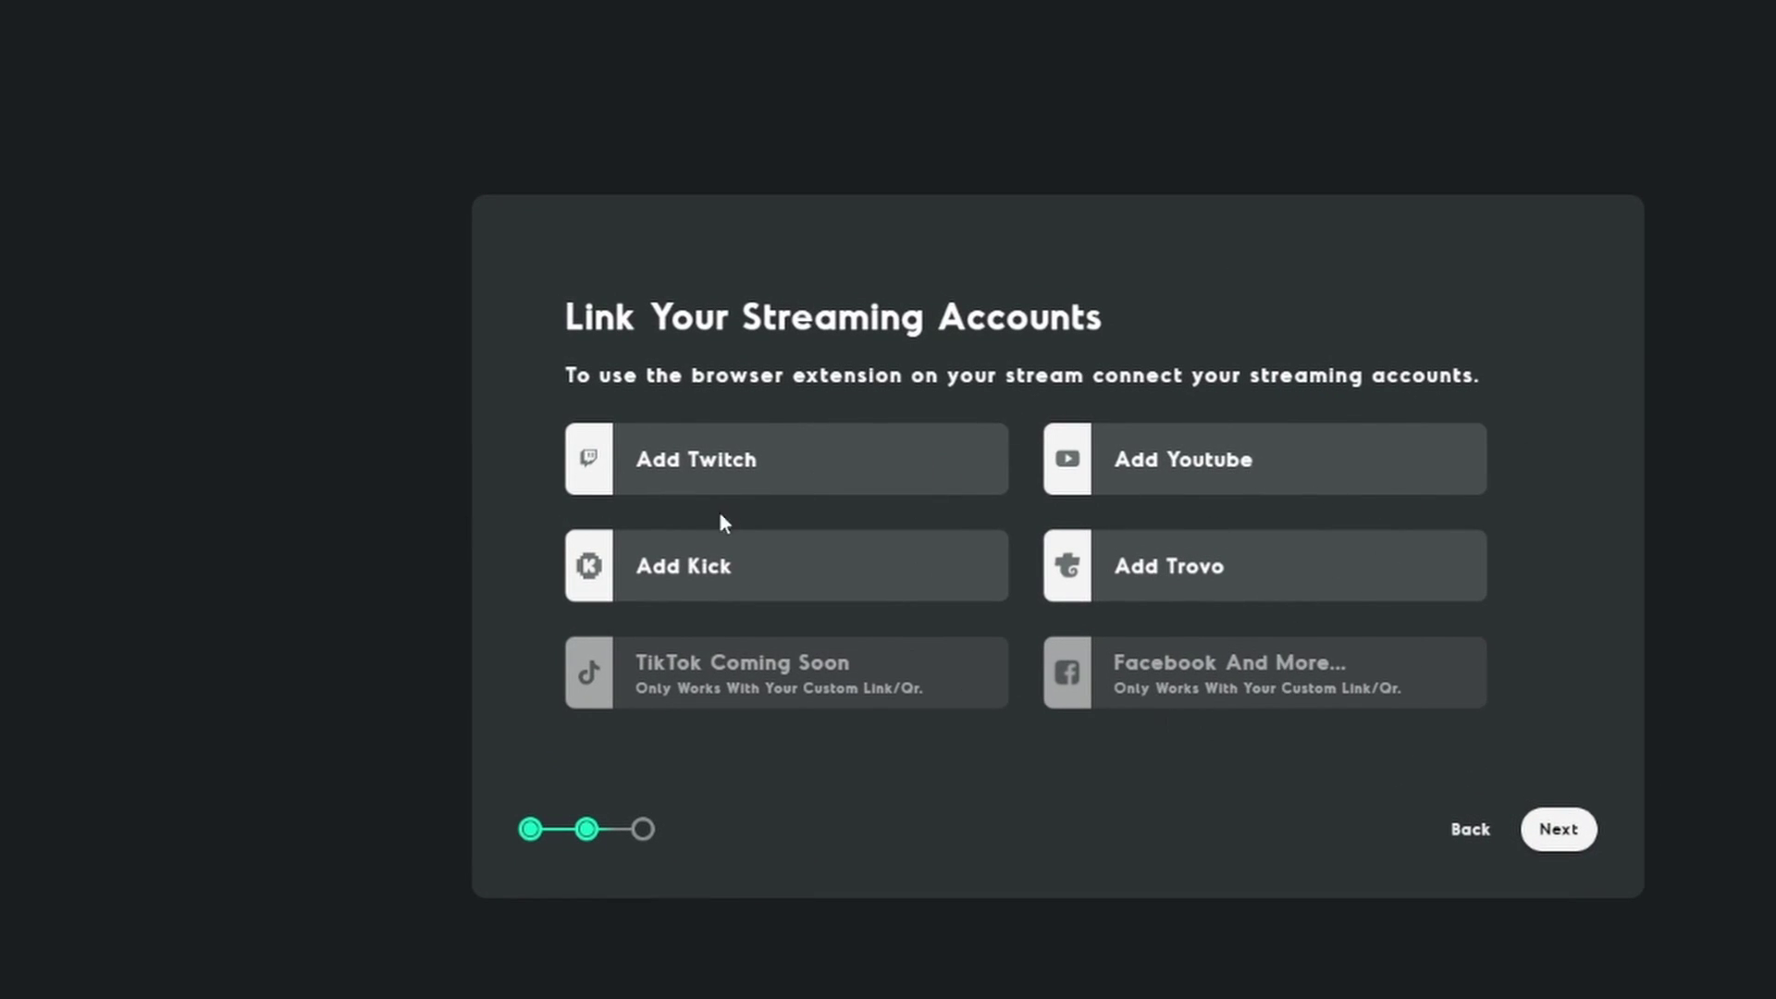
- Start adding a Kick account and copy the Kick channel URL from the address bar
left_click(746, 584)
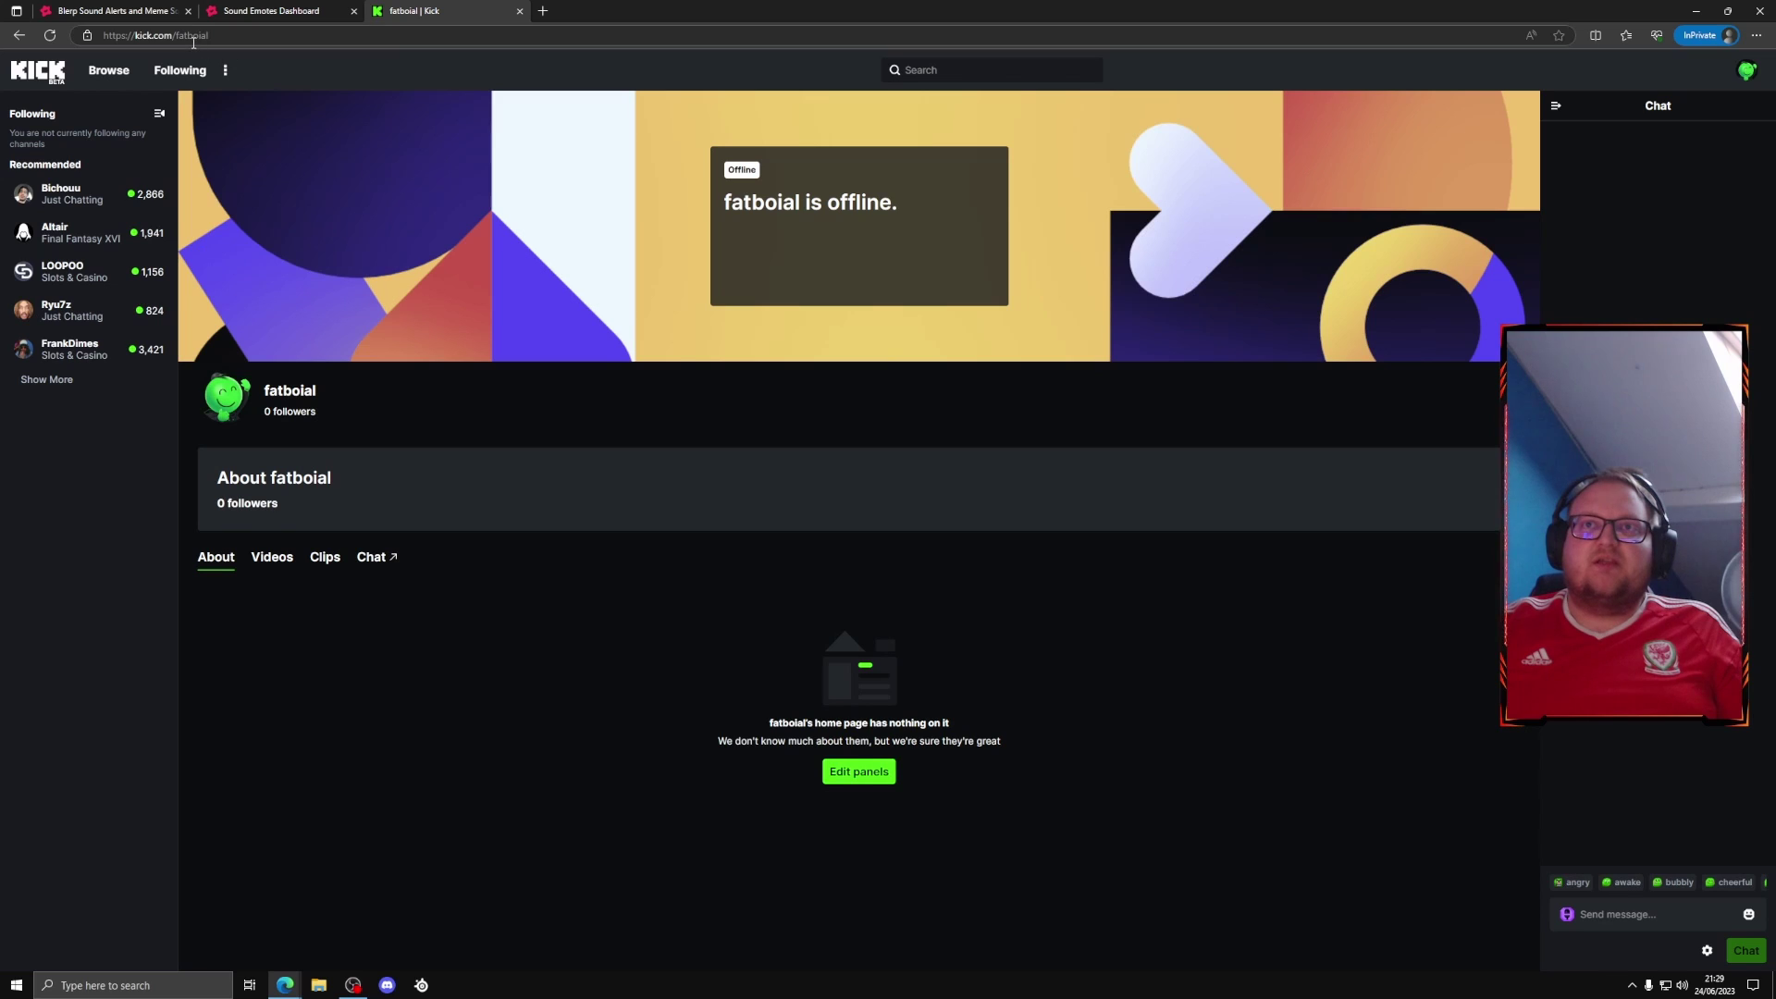
left_click(192, 37)
right_click(189, 37)
left_click(242, 141)
- Paste the Kick channel URL, submit it for verification, and continue to the browser source step
right_click(840, 512)
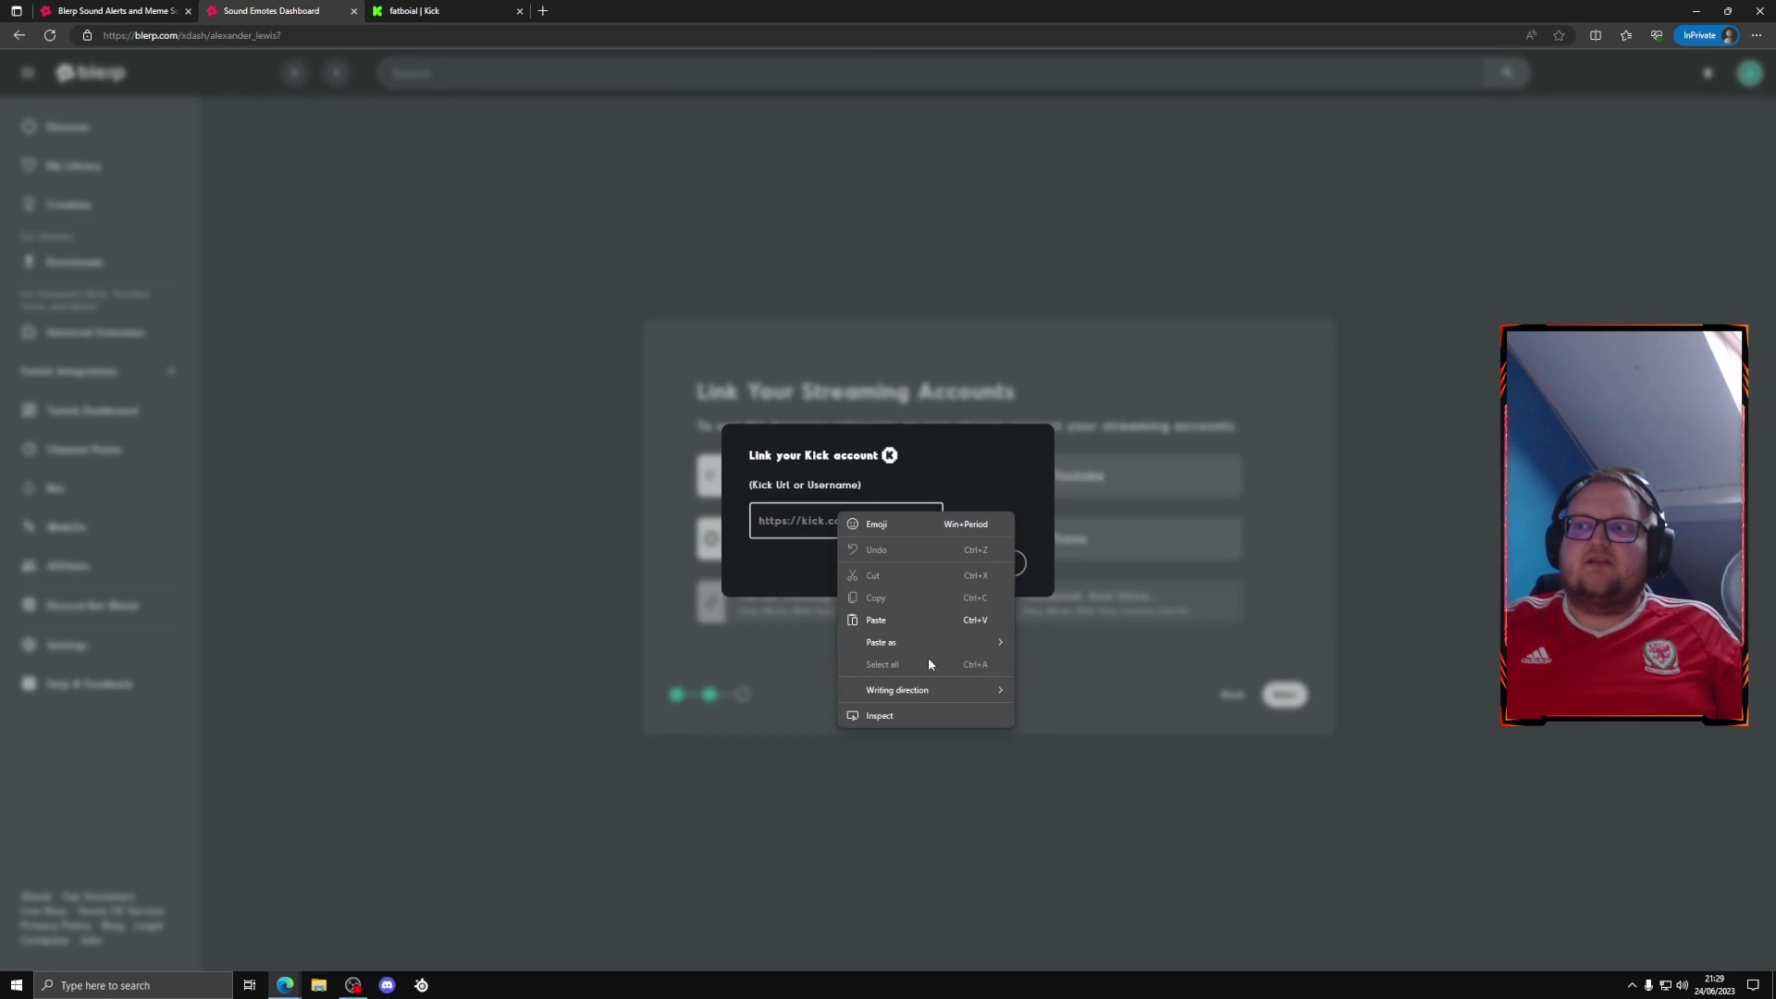
left_click(895, 619)
left_click(1011, 566)
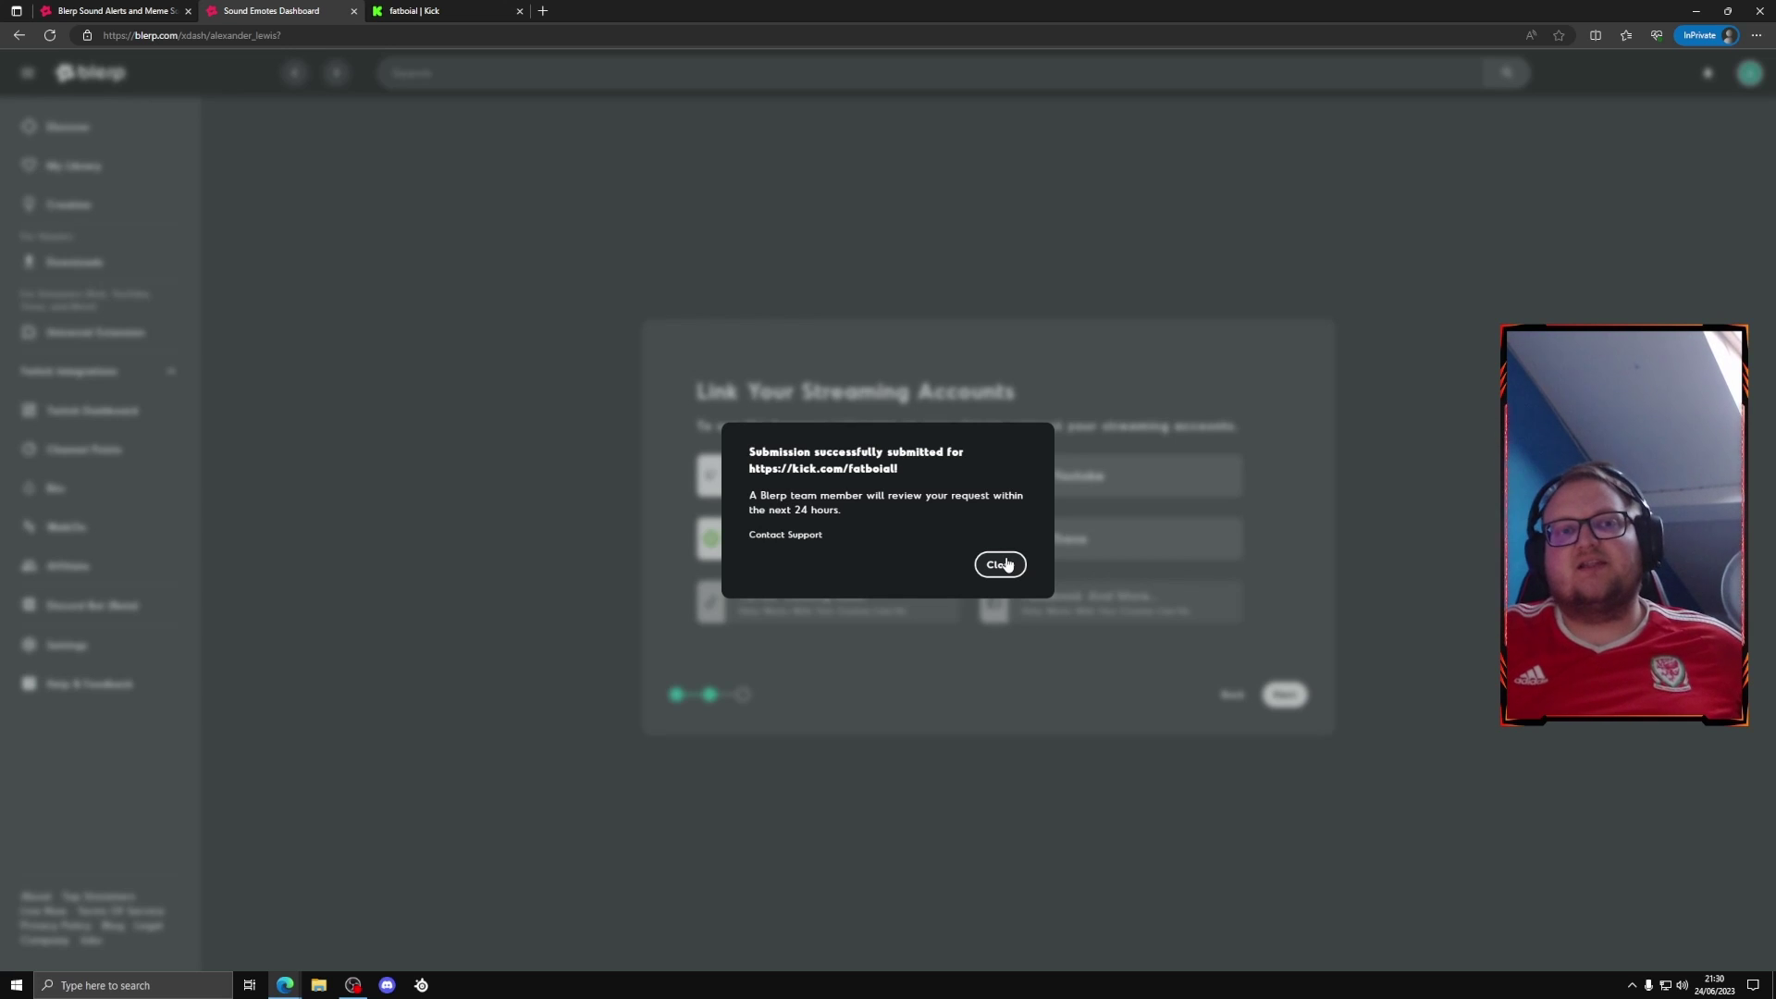
left_click(1007, 566)
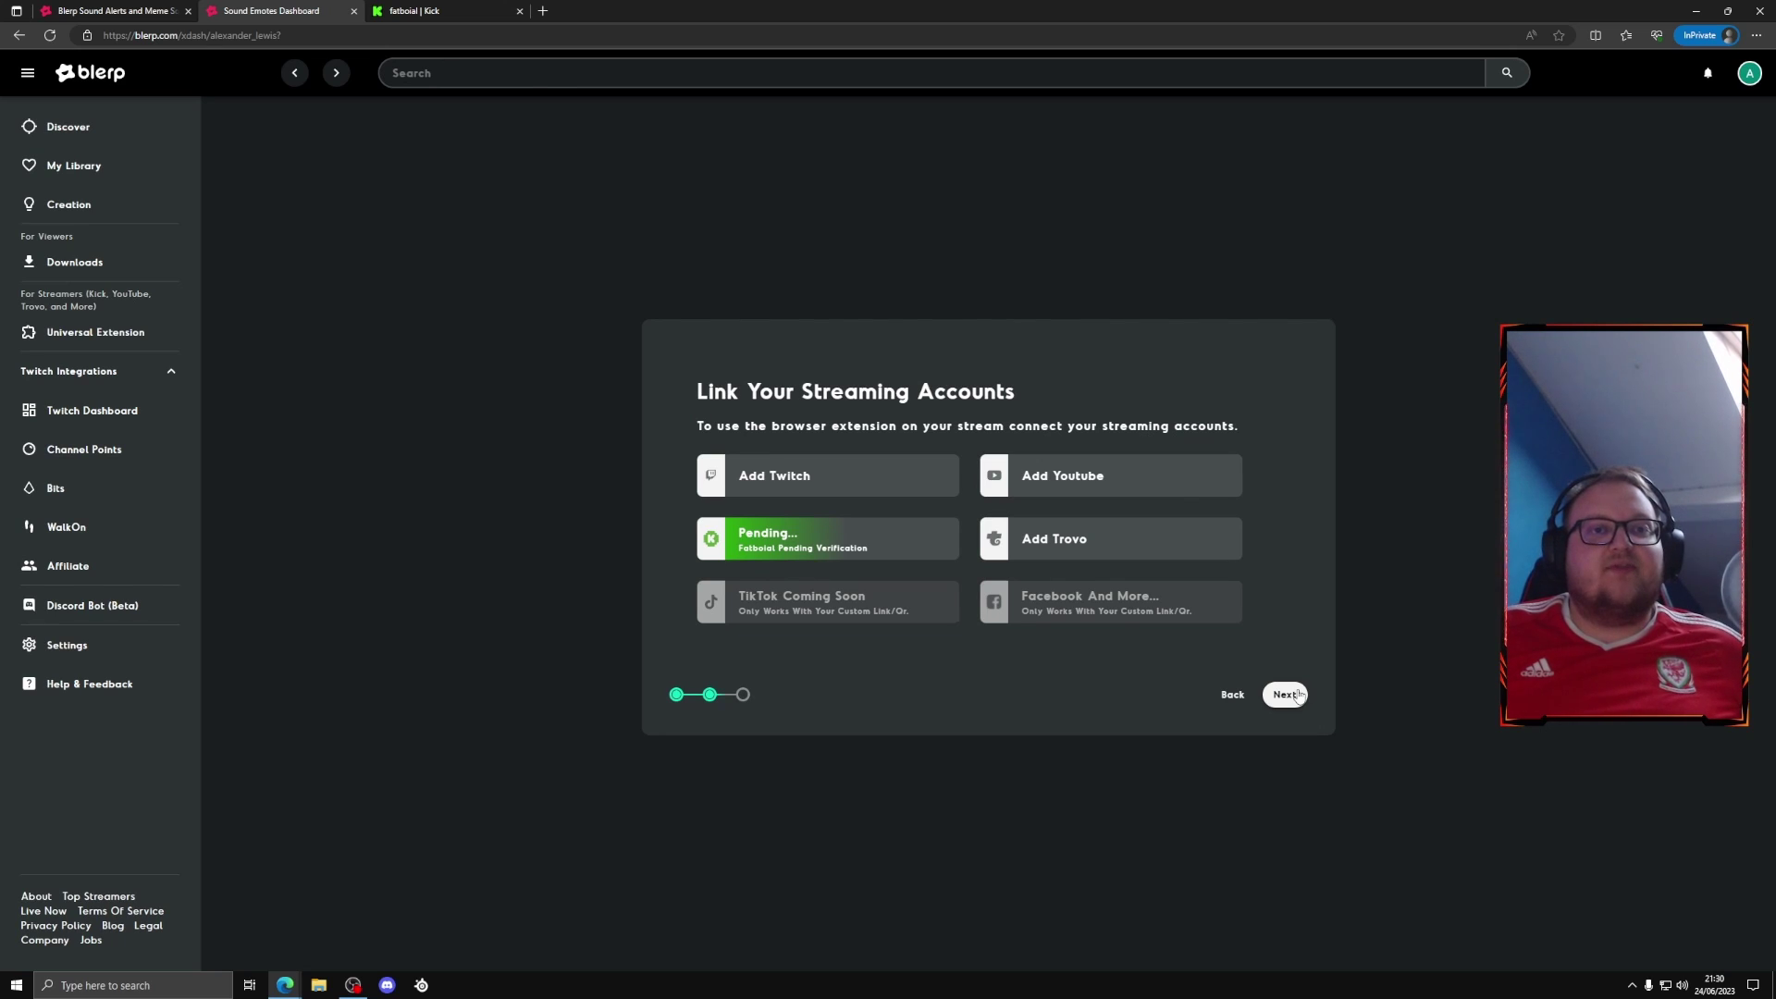
left_click(1297, 695)
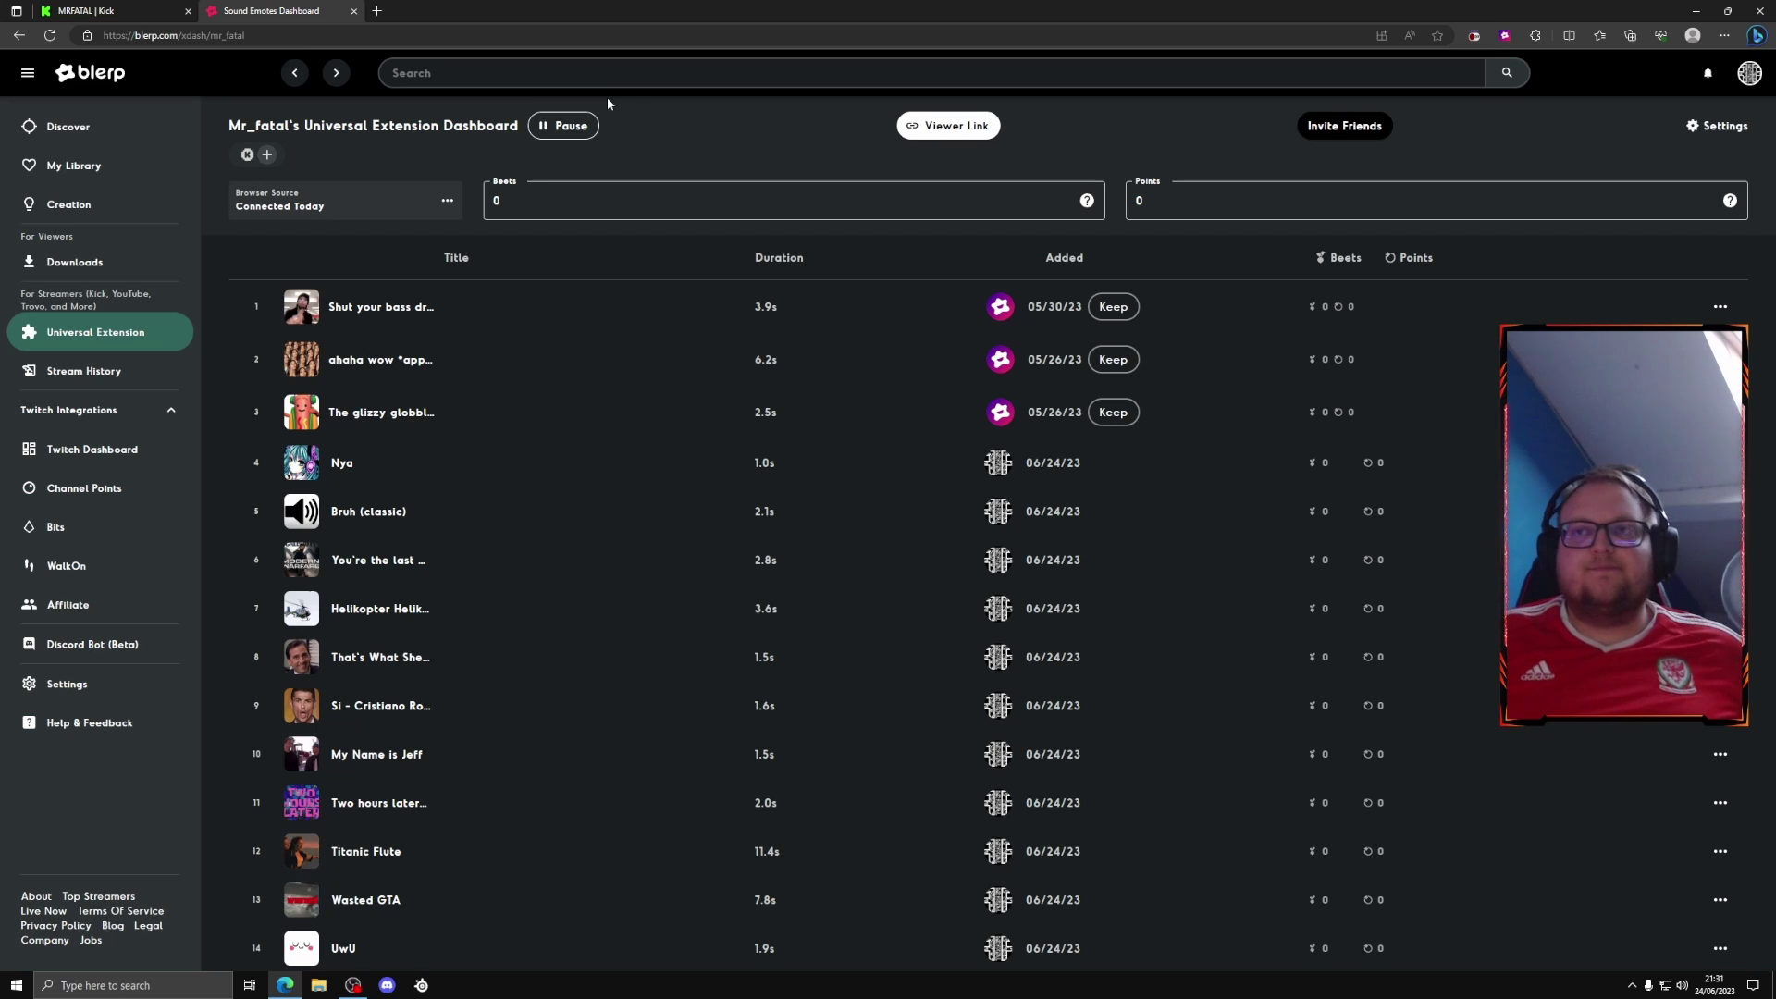
- Scroll down the dashboard's sound list toward the Add Sounds section
scroll(620, 375, "down", 6)
scroll(619, 374, "down", 2)
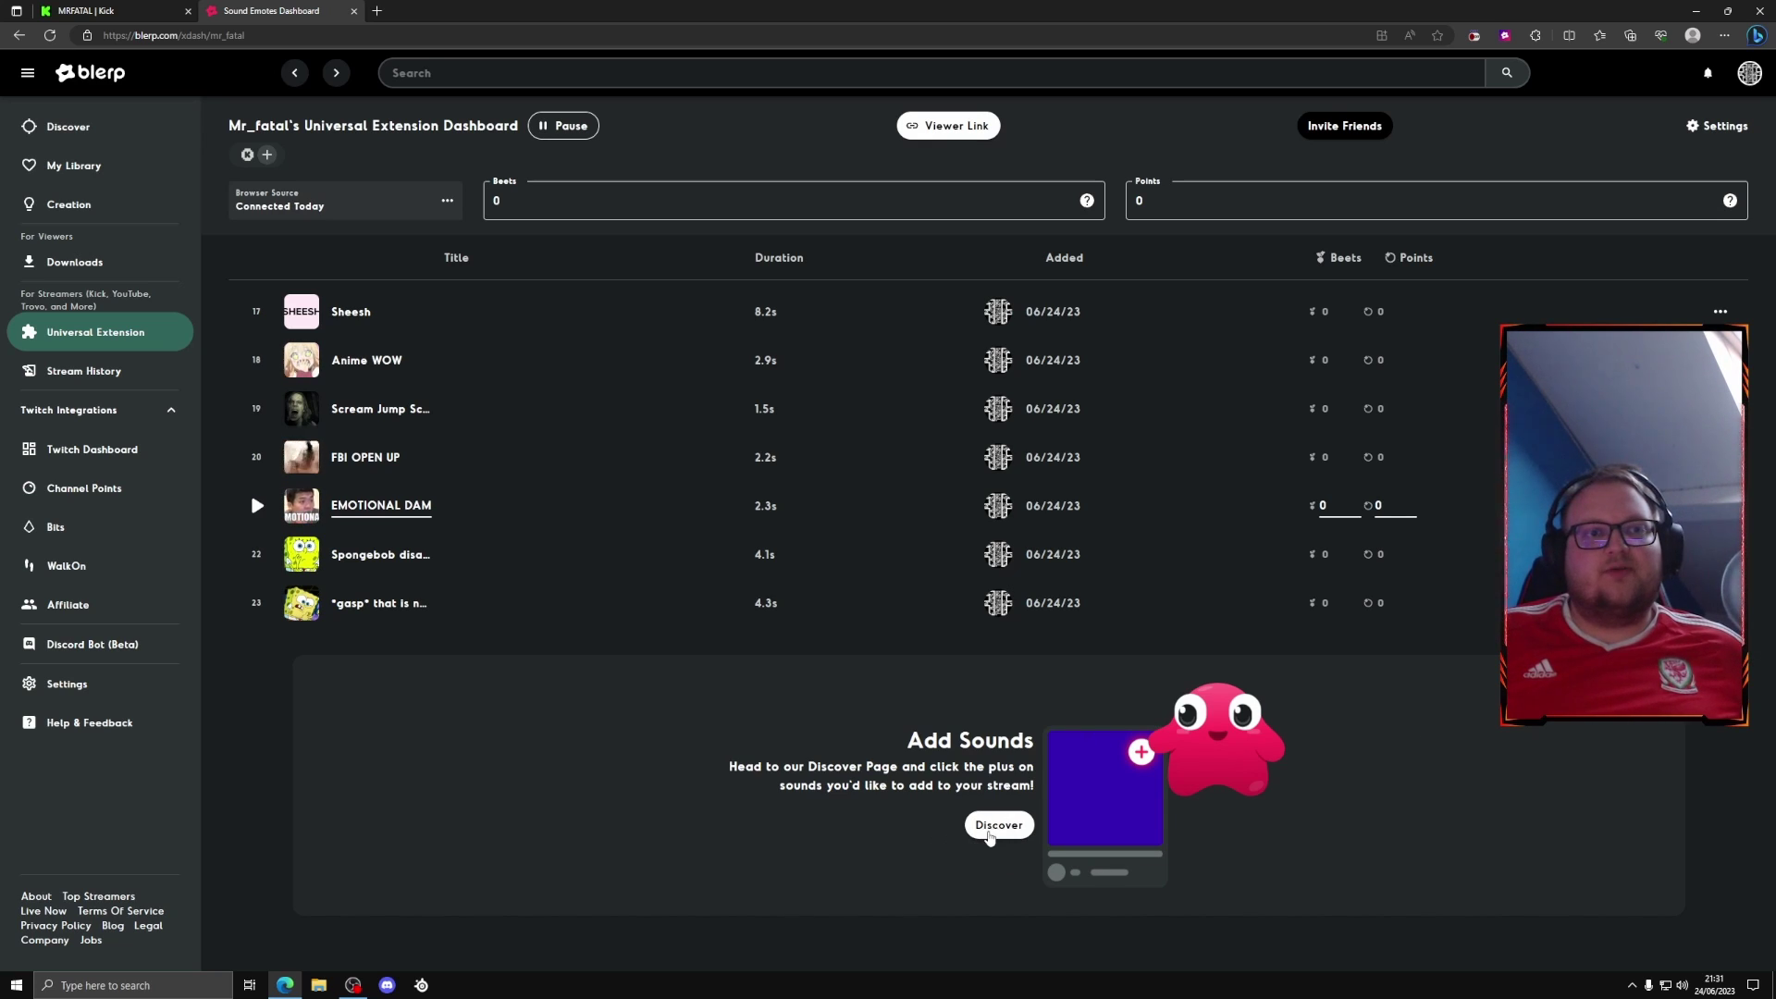
left_click(998, 836)
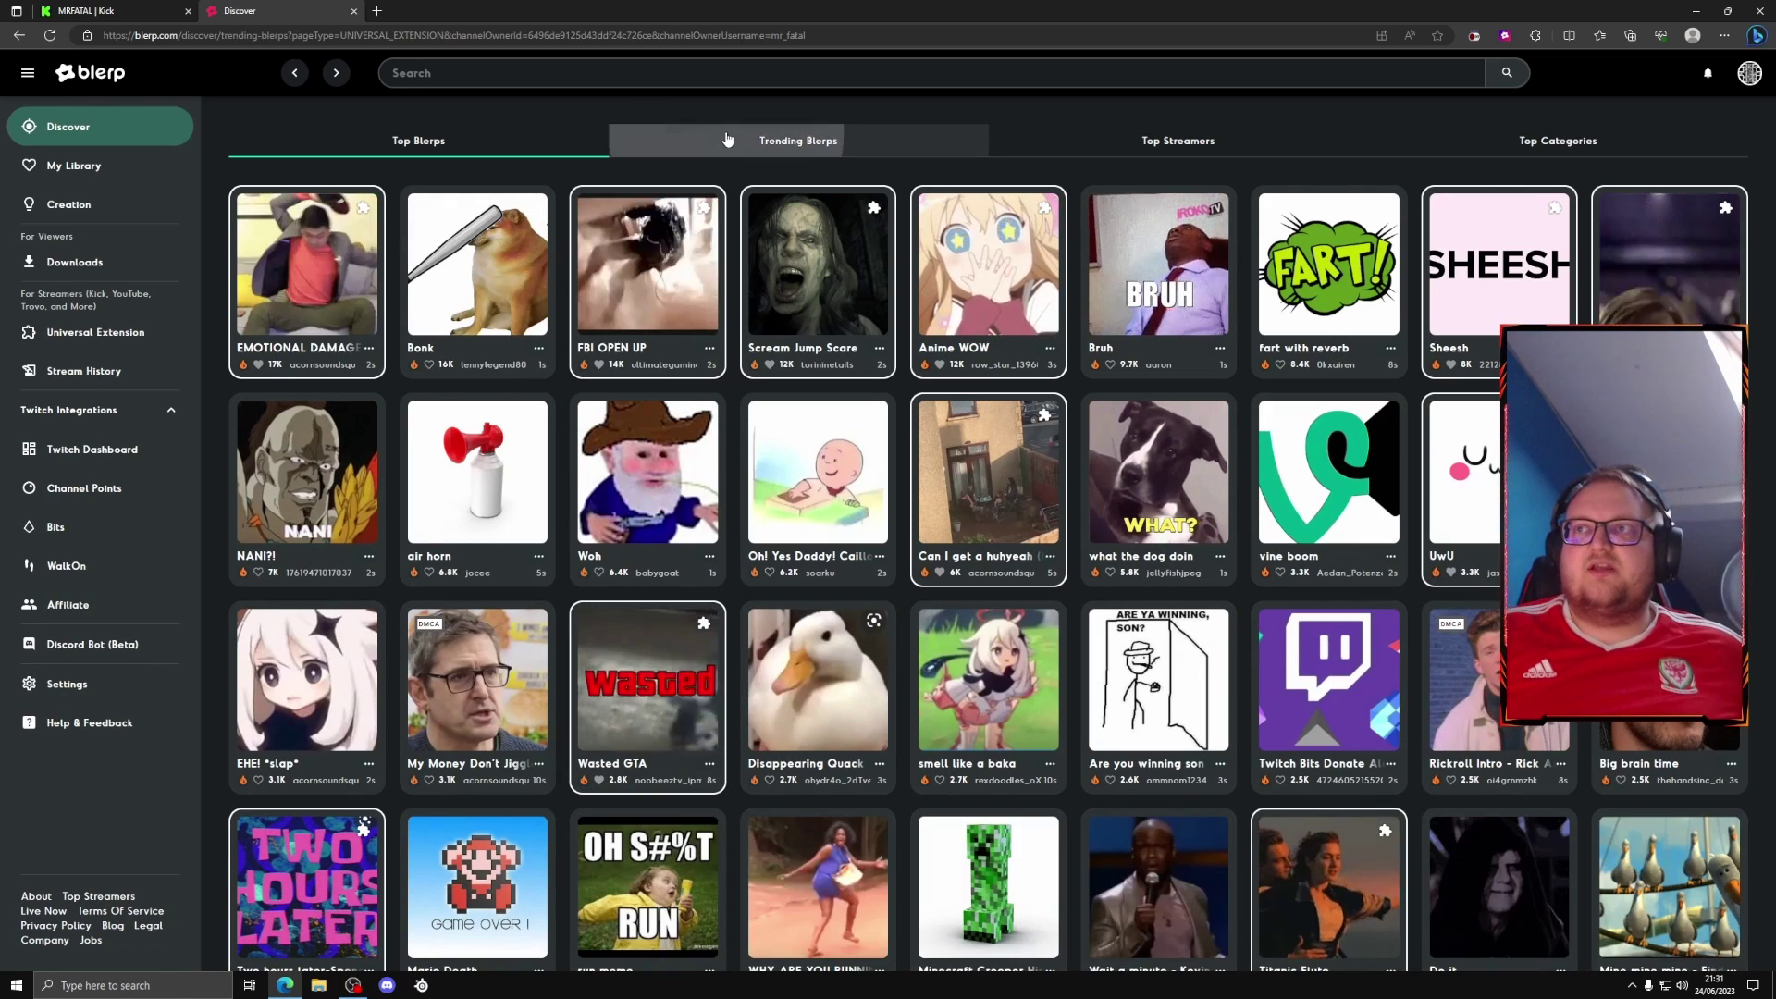
left_click(727, 140)
left_click(1175, 145)
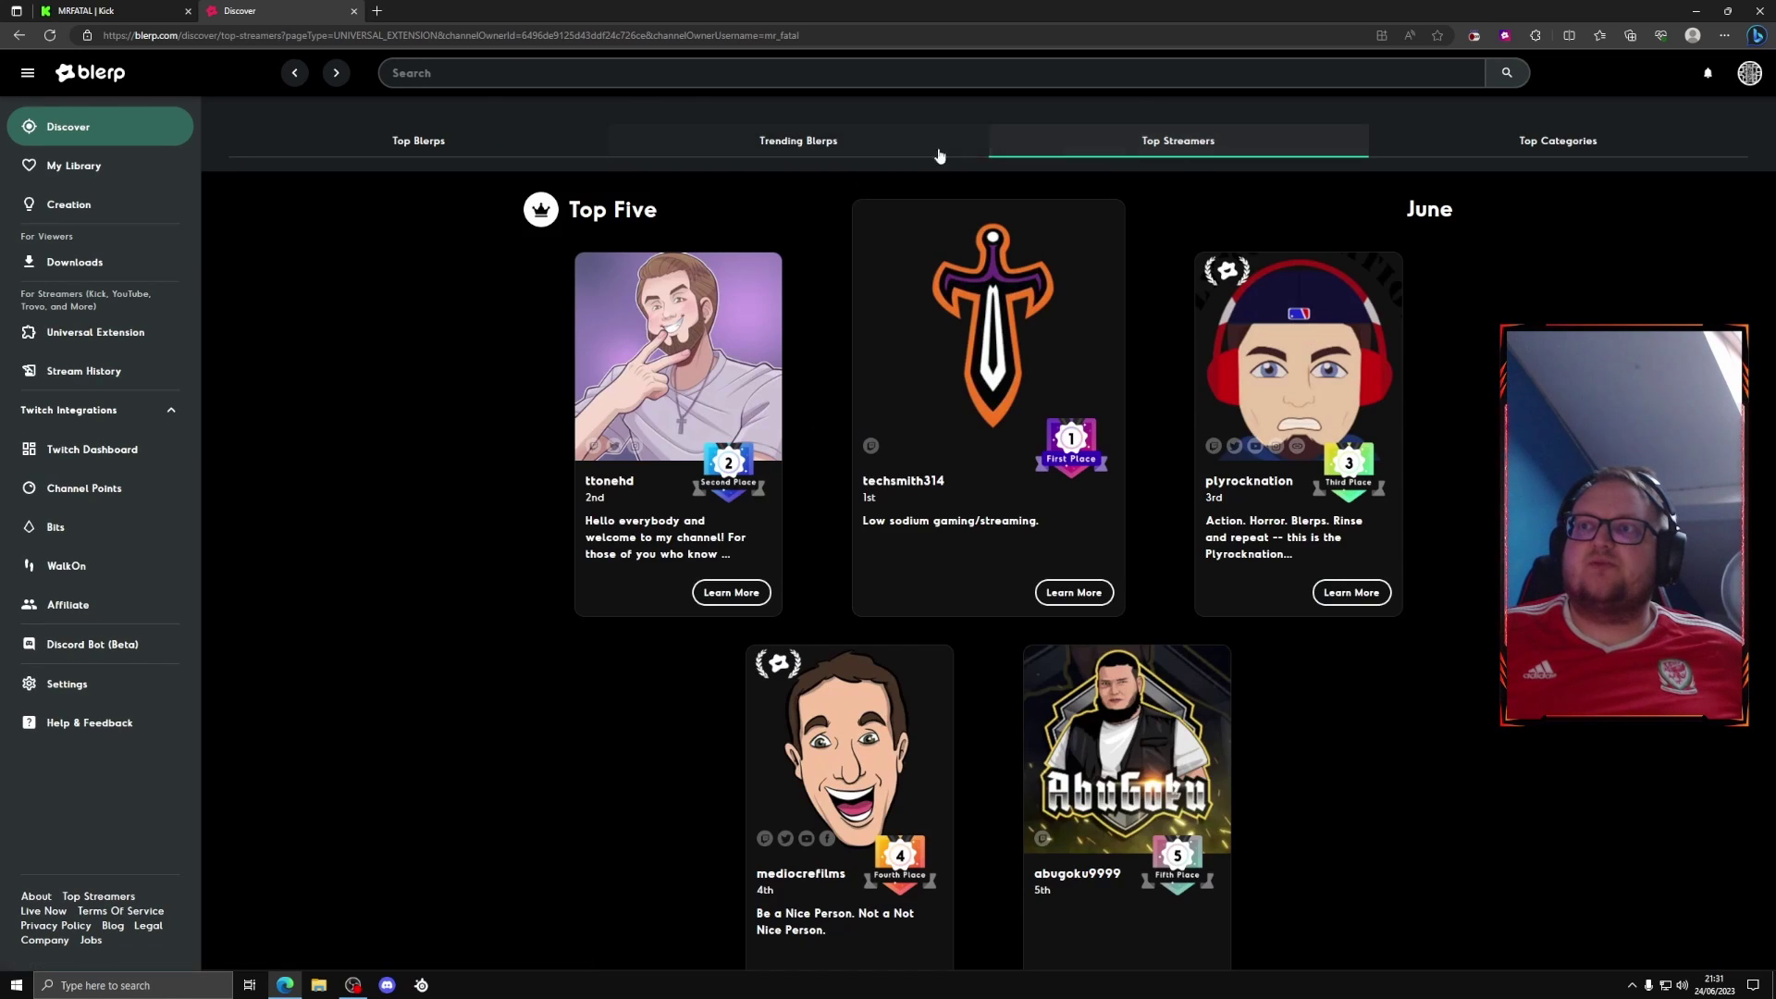
left_click(878, 156)
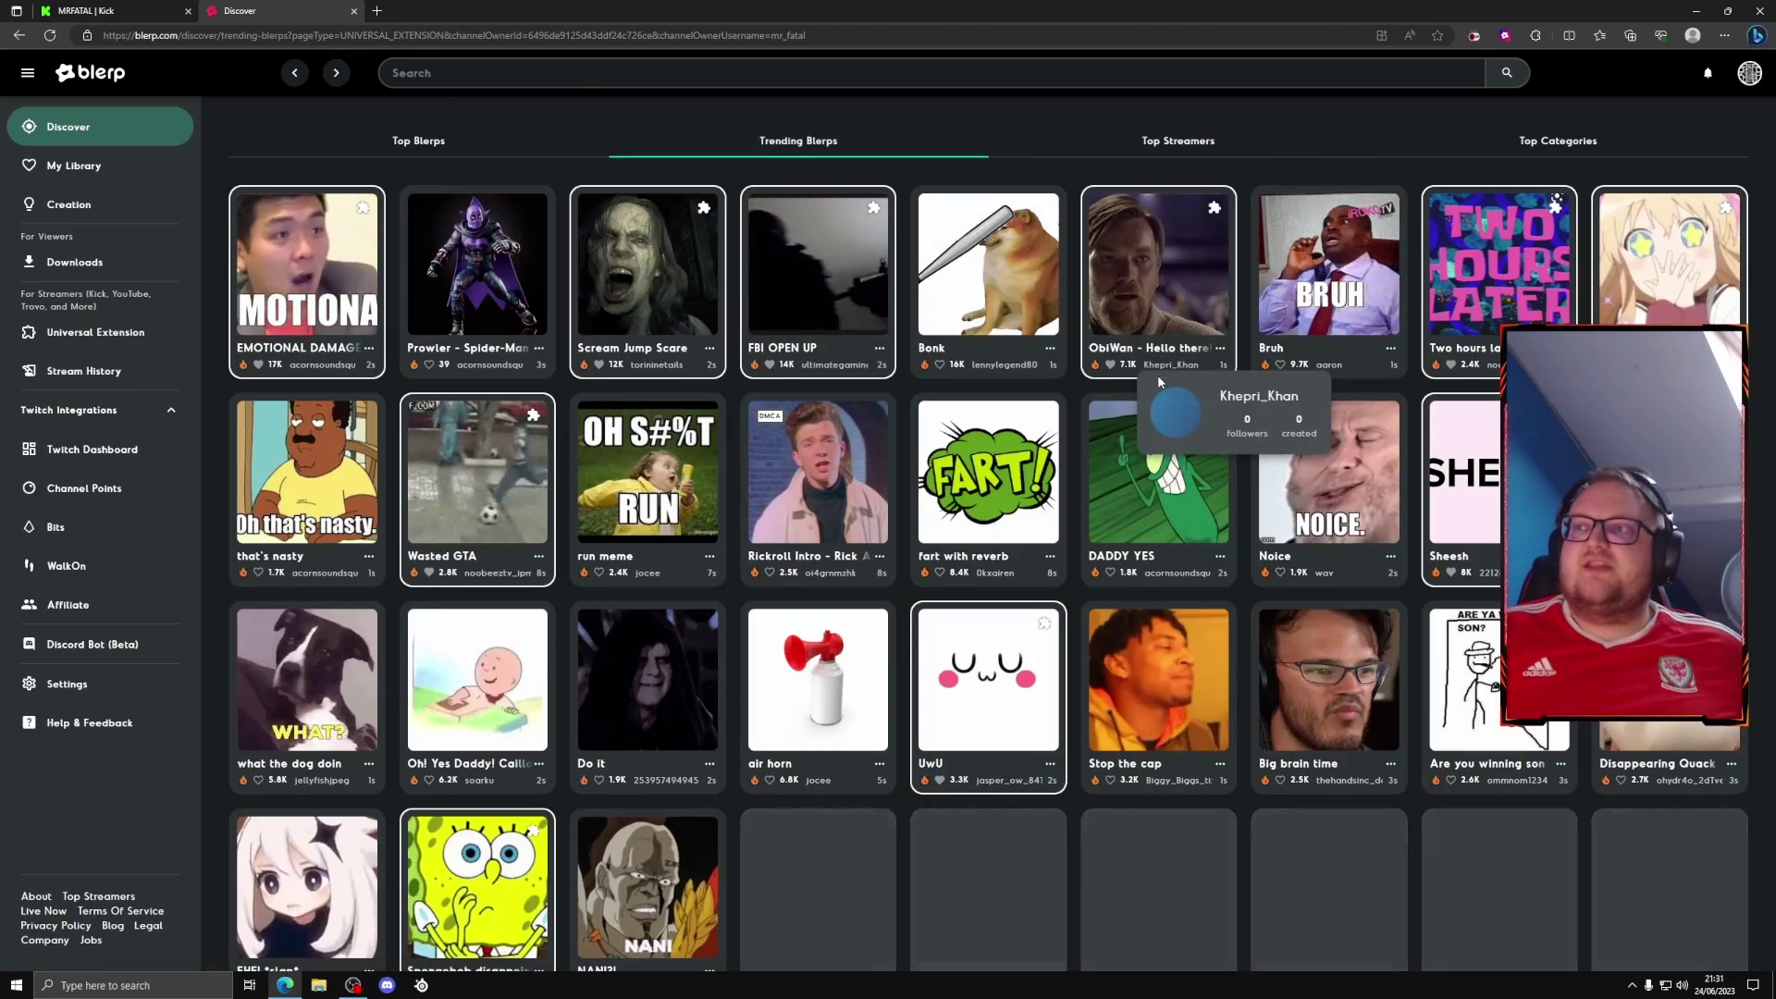
scroll(1157, 375, "down", 6)
scroll(1064, 477, "up", 7)
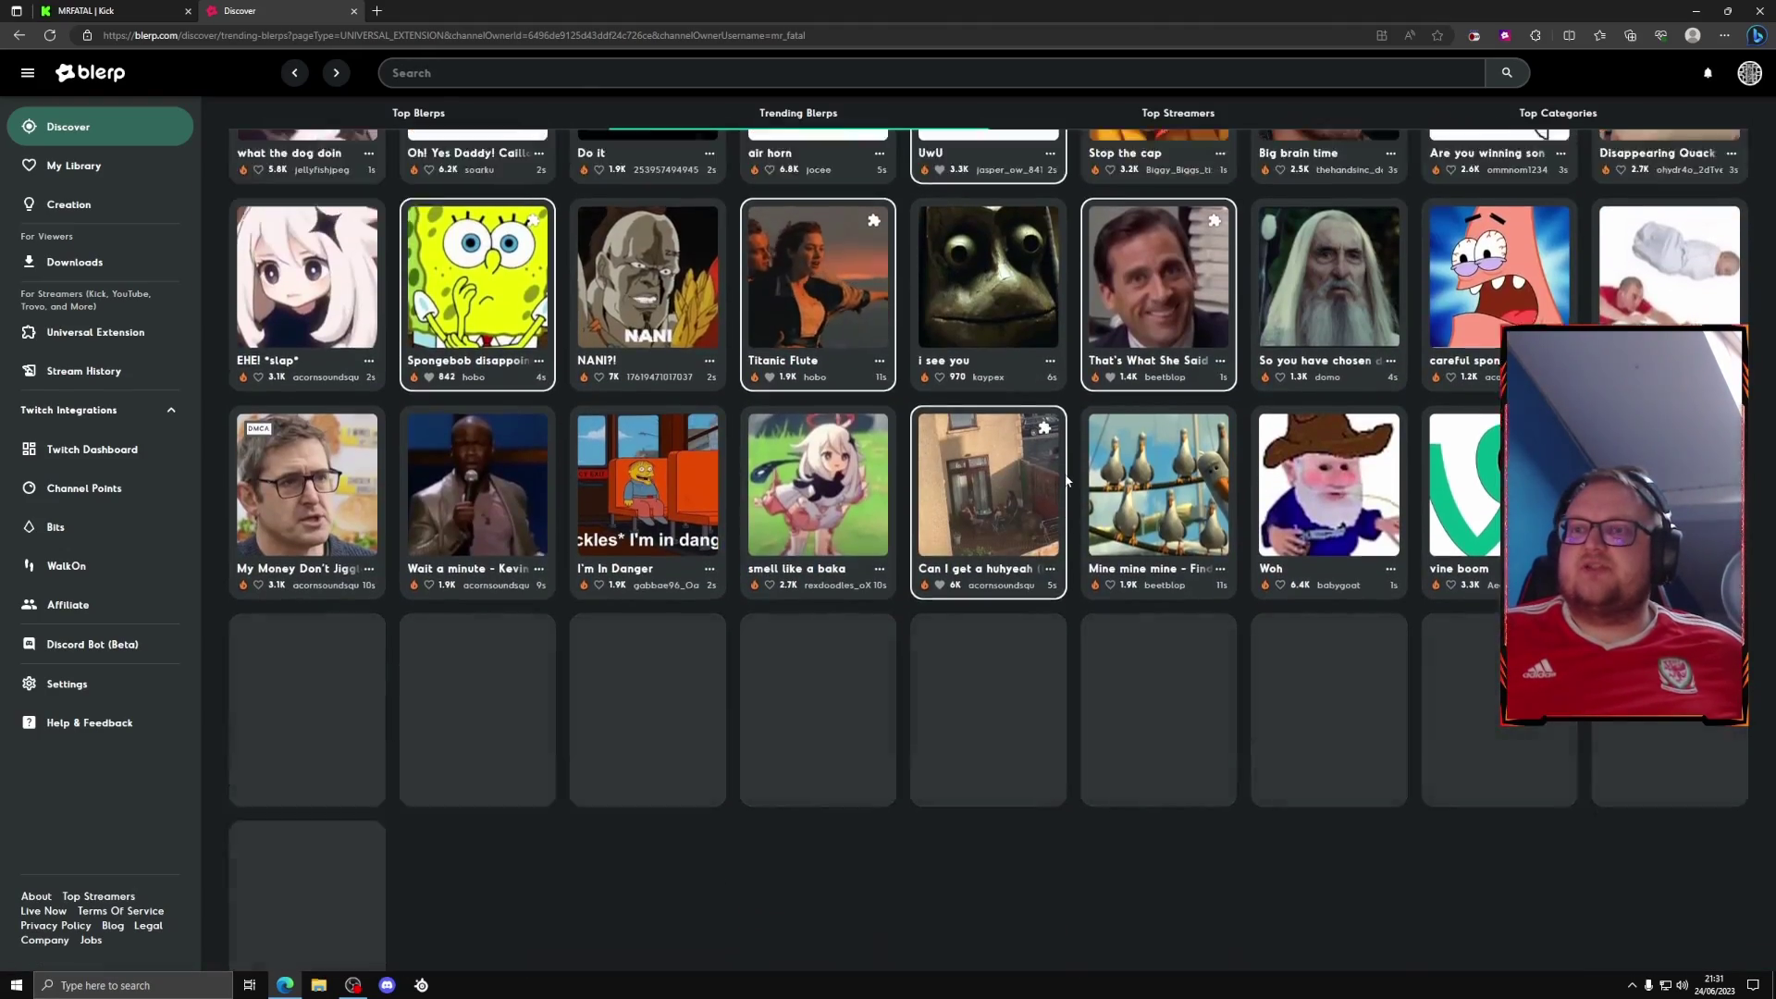
scroll(997, 286, "down", 7)
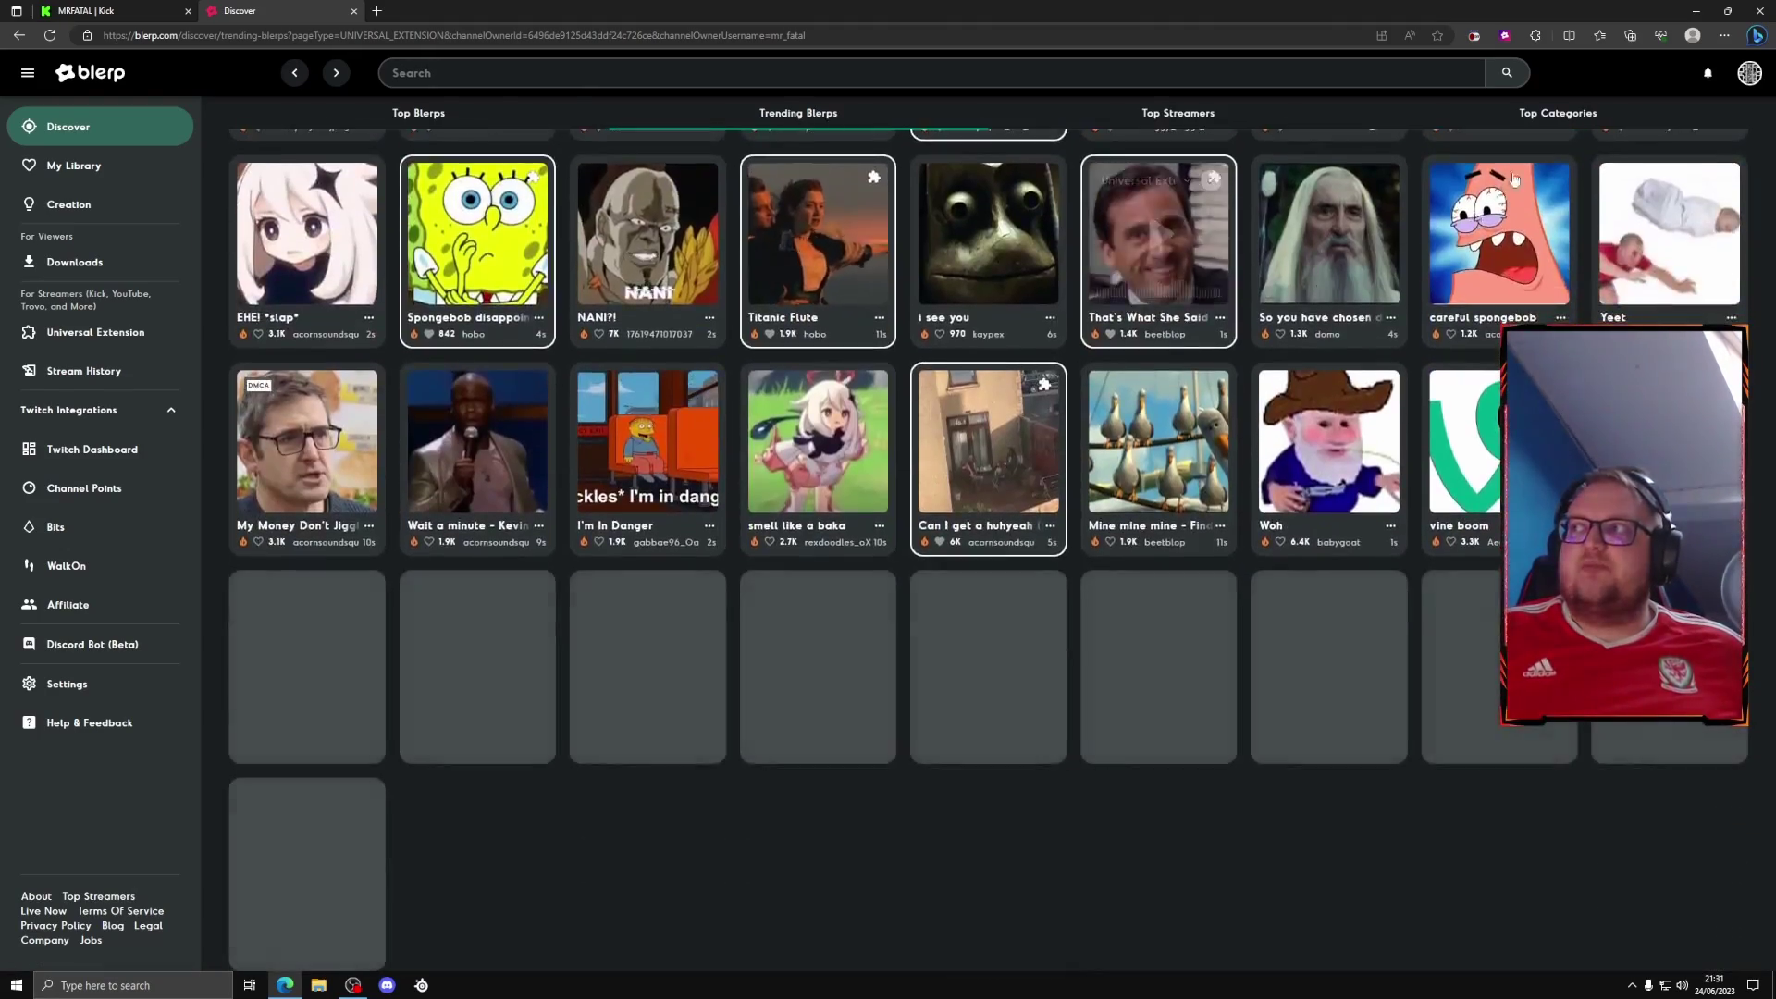
left_click(1547, 119)
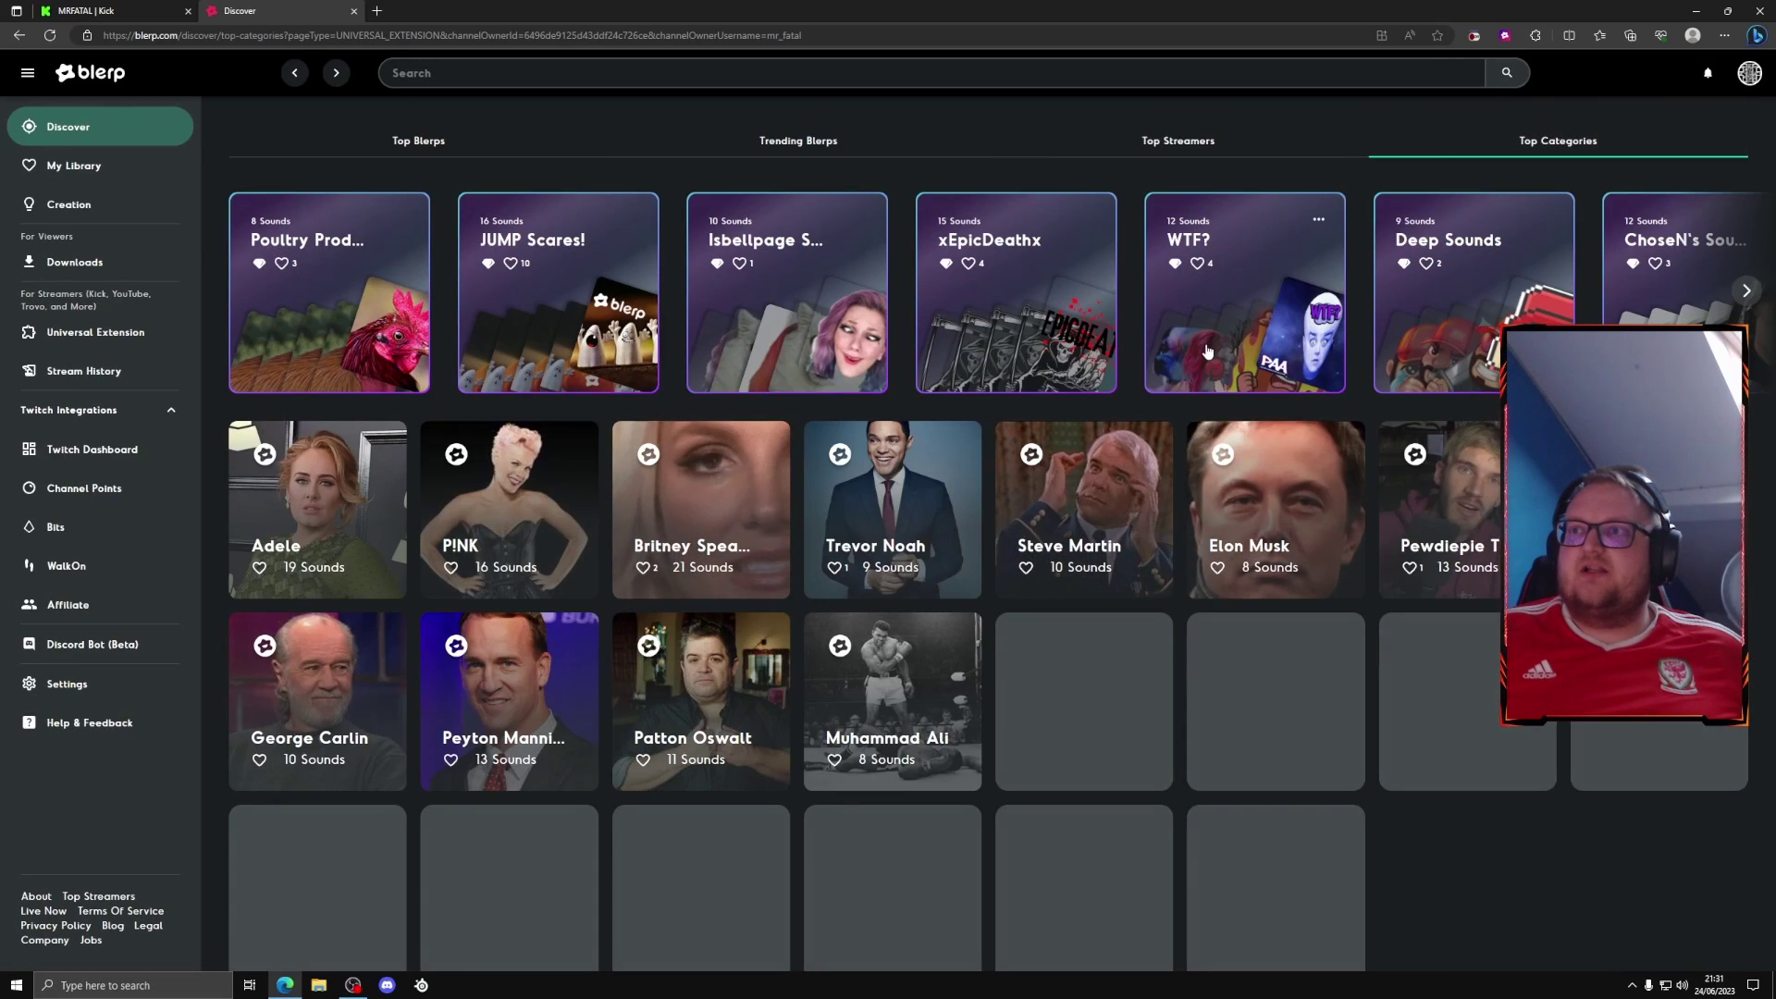
scroll(663, 530, "down", 5)
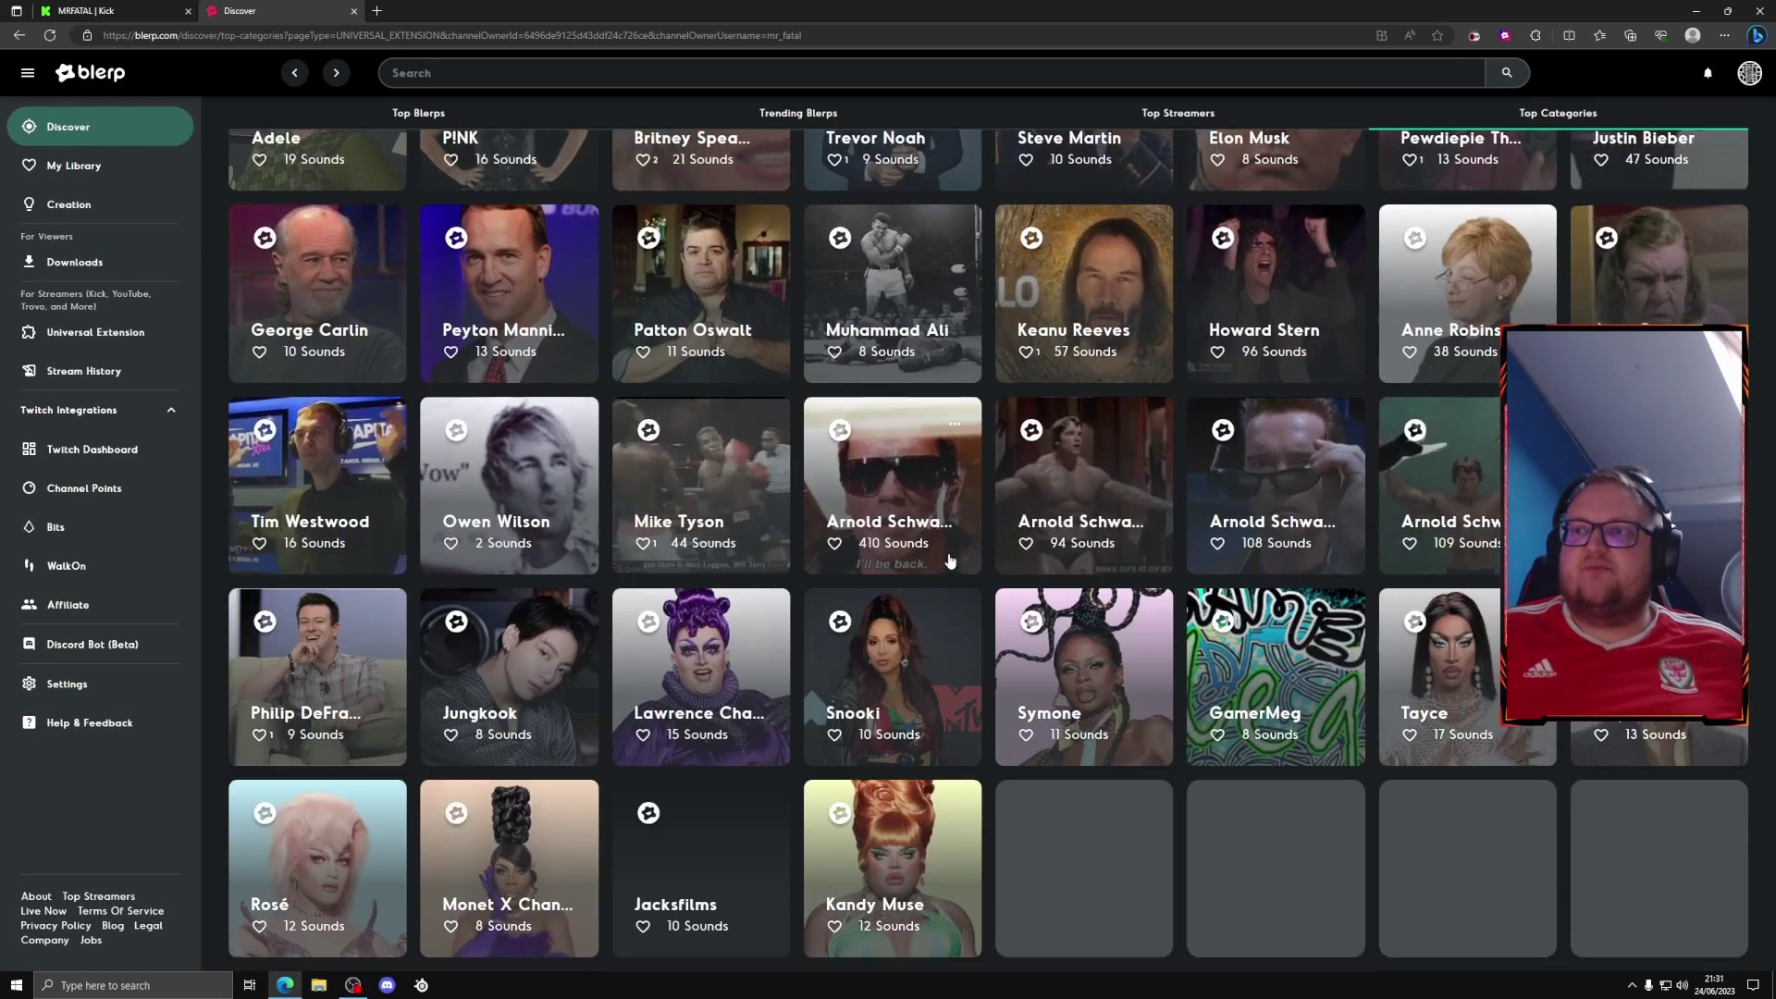
scroll(950, 561, "up", 5)
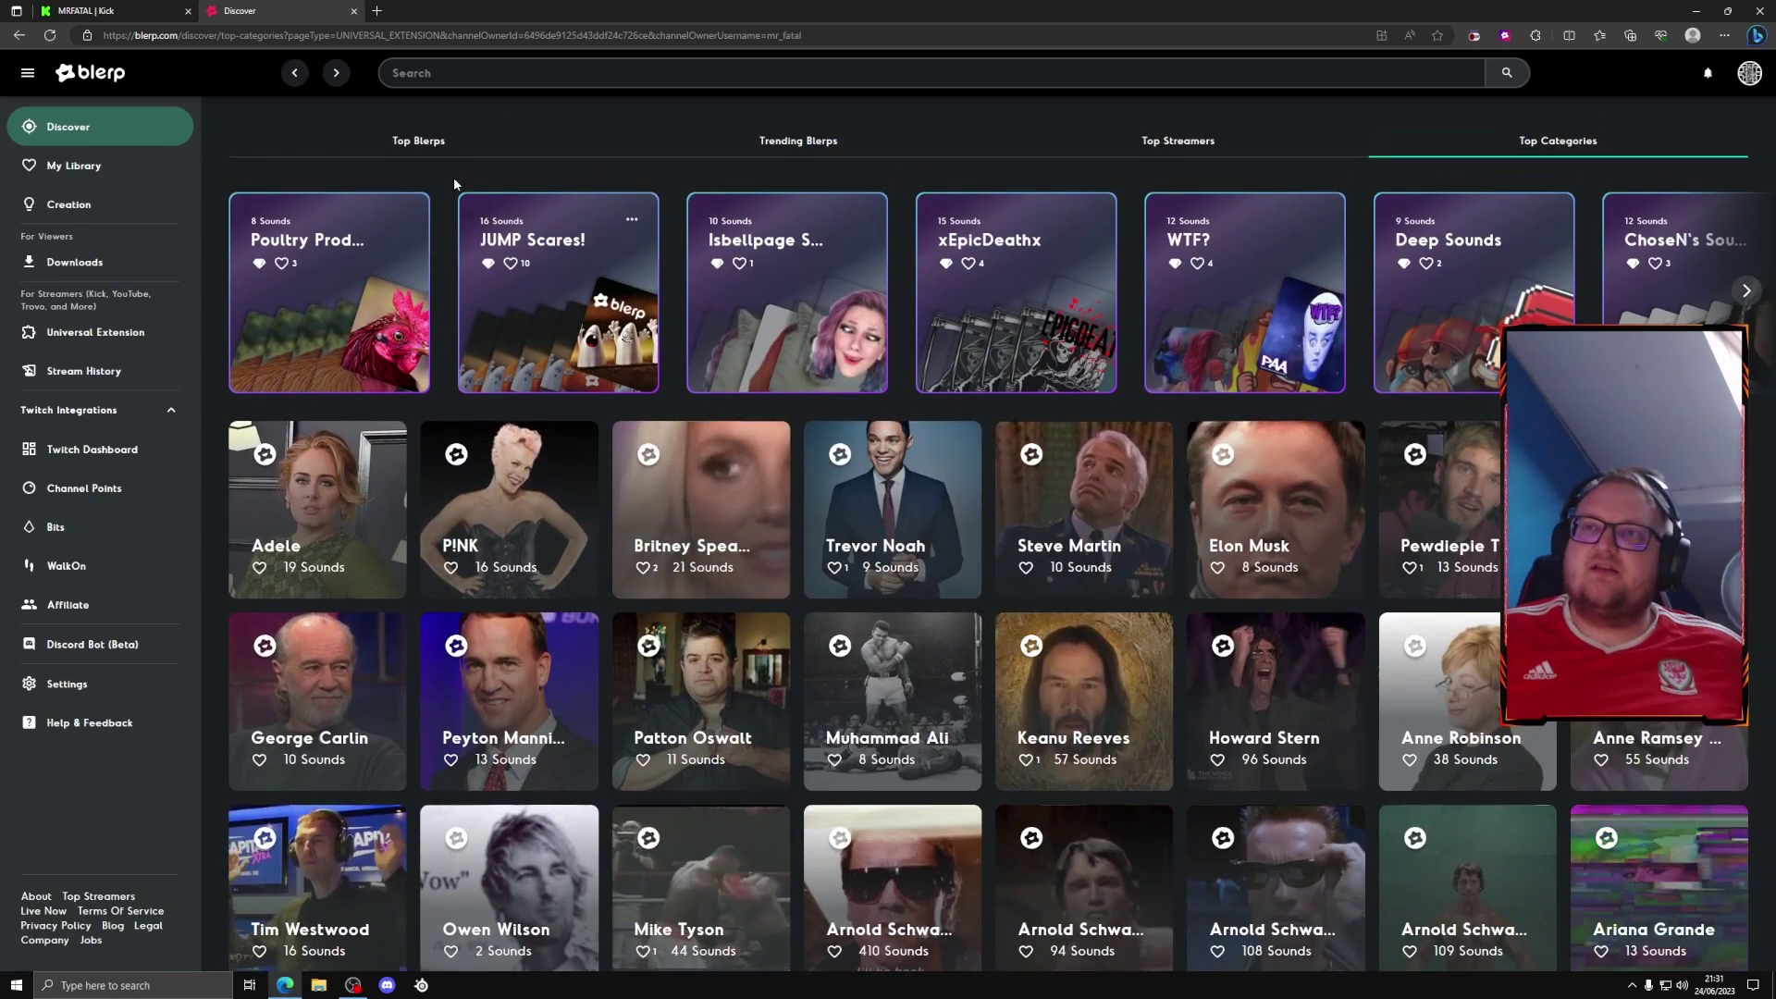
left_click(411, 143)
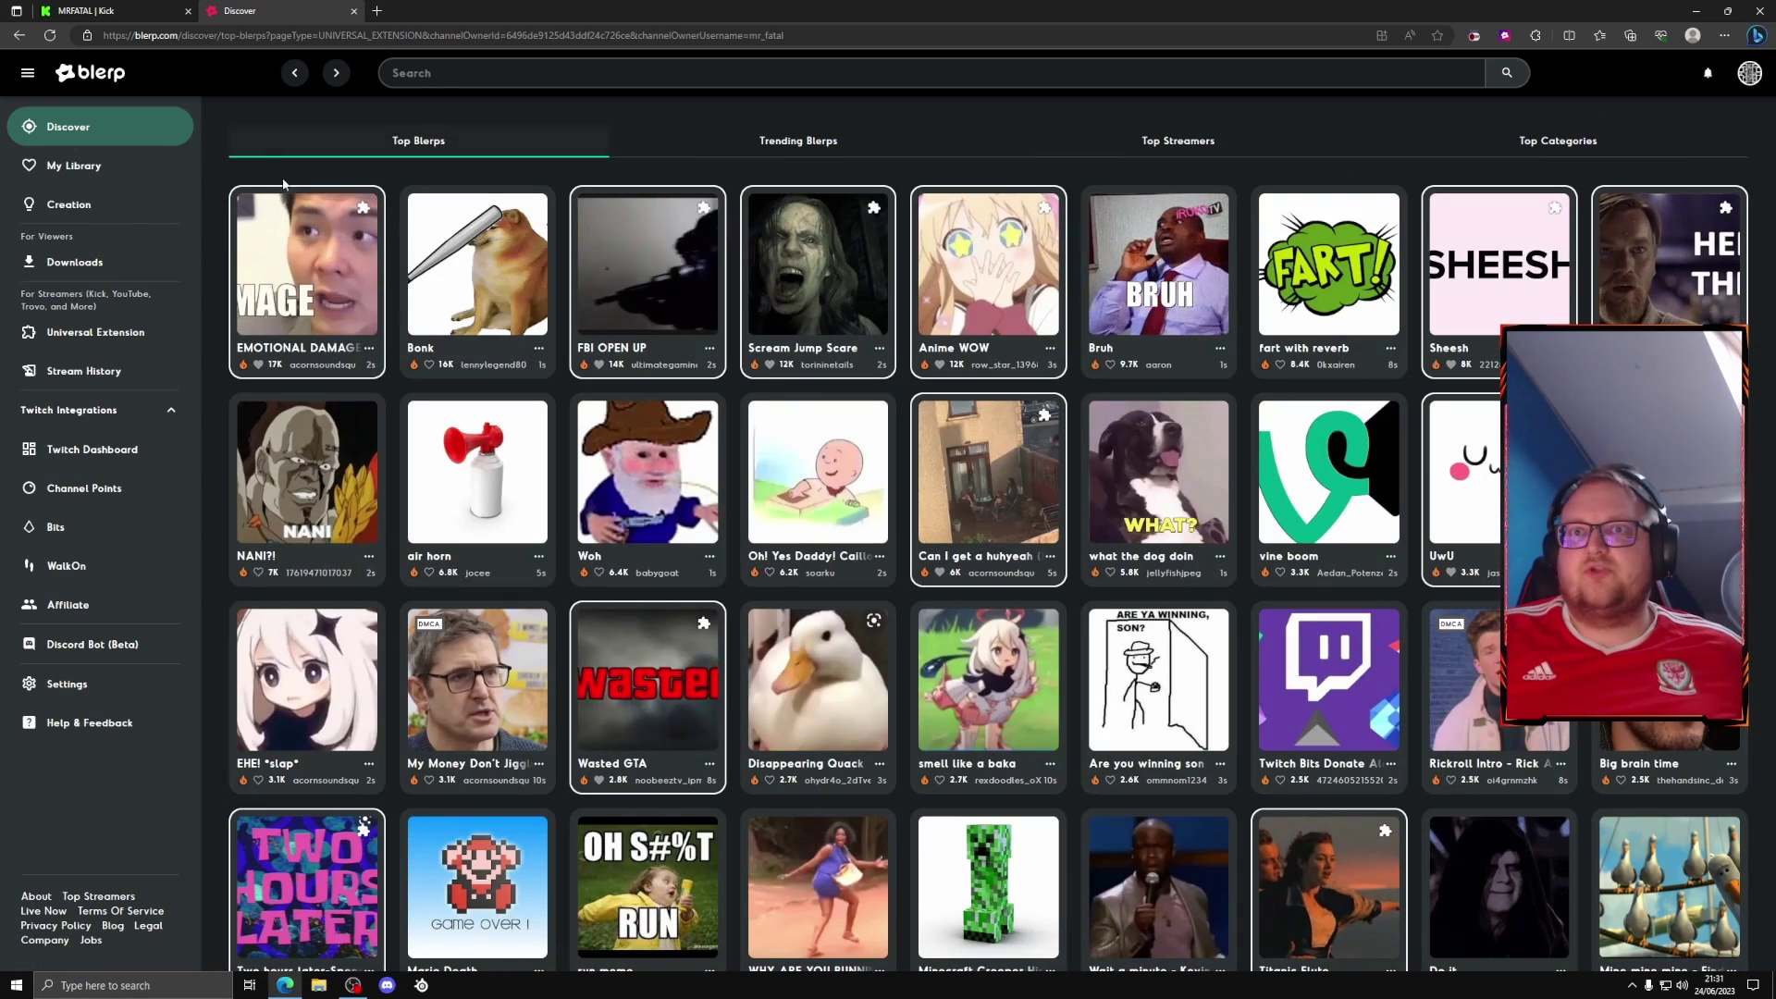
mouse_move(351, 227)
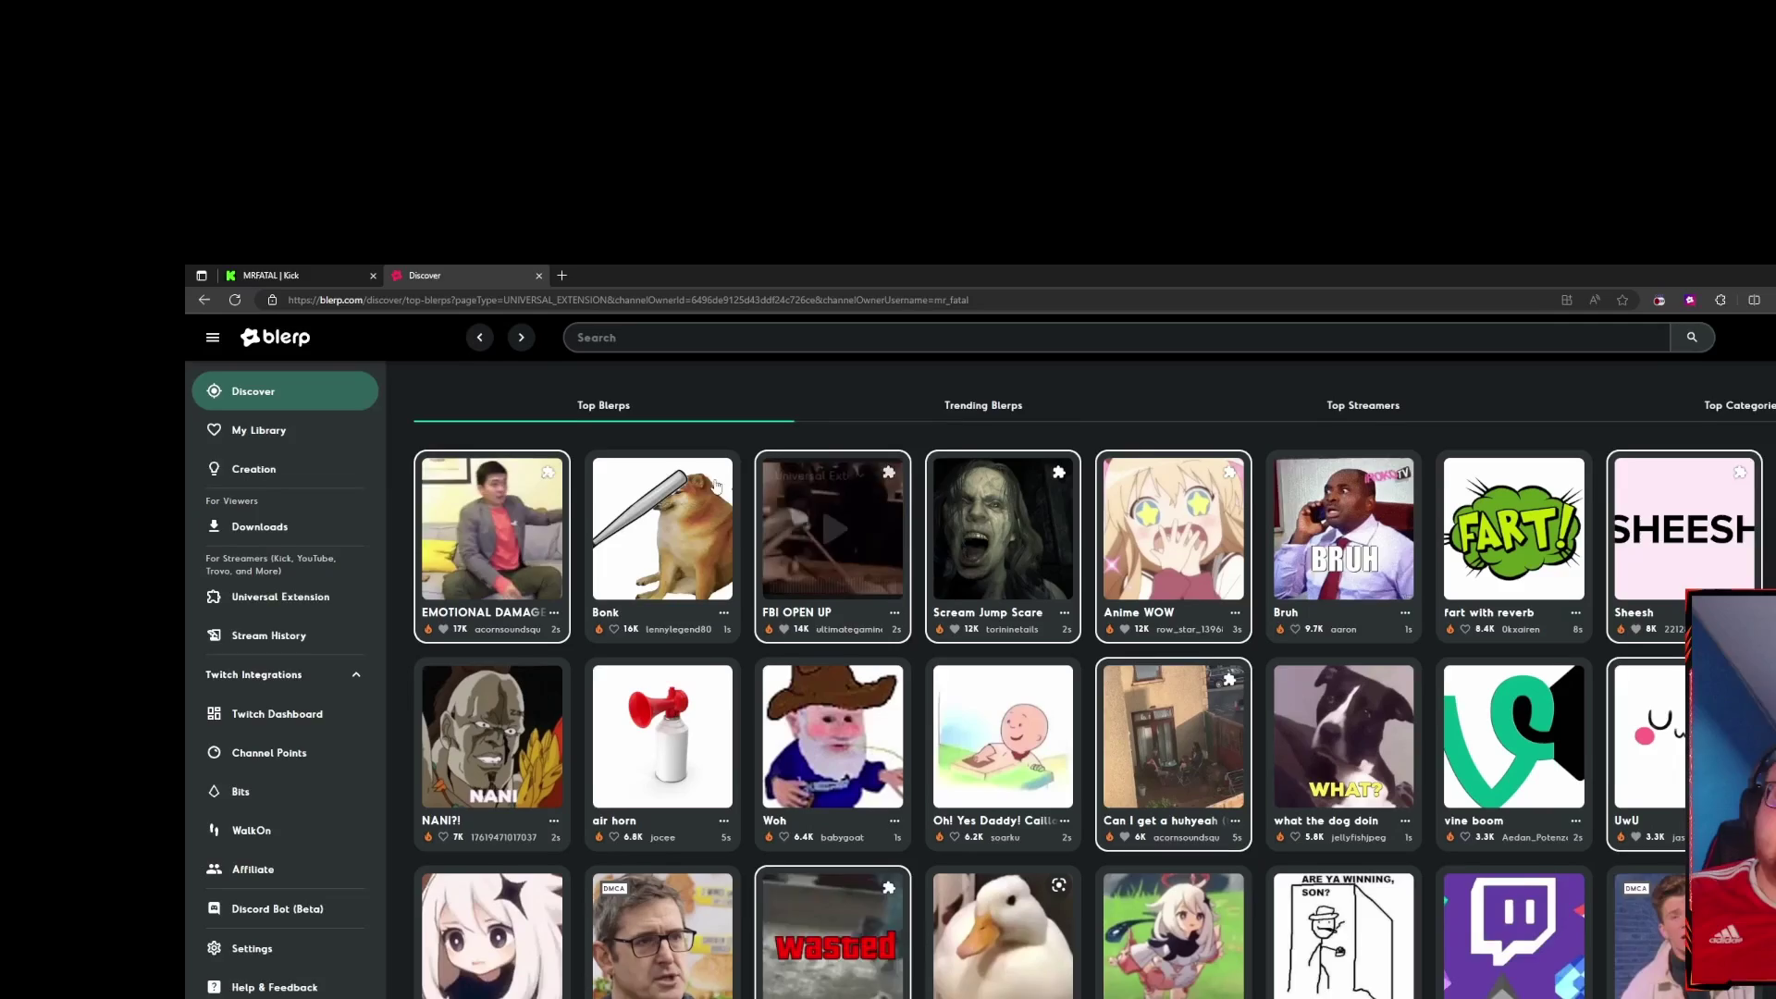
mouse_move(535, 214)
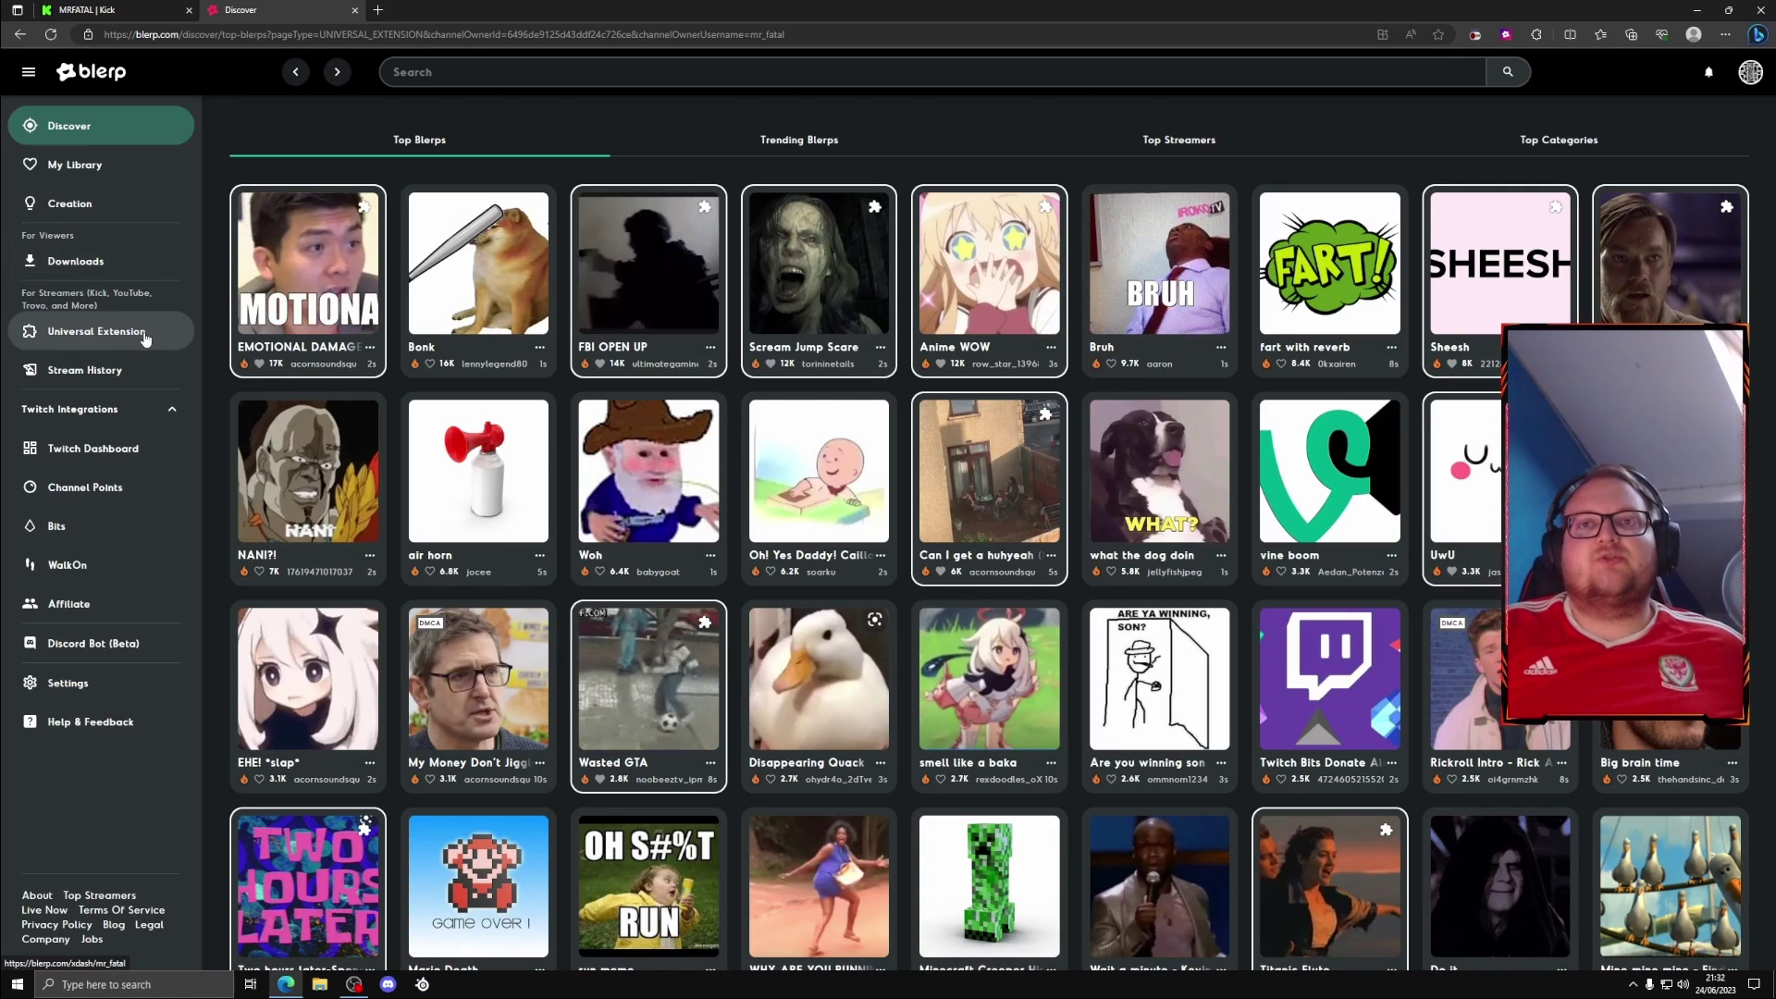
- Open the Universal Extension dashboard and view My Sounds in the Blerp browser extension
left_click(88, 333)
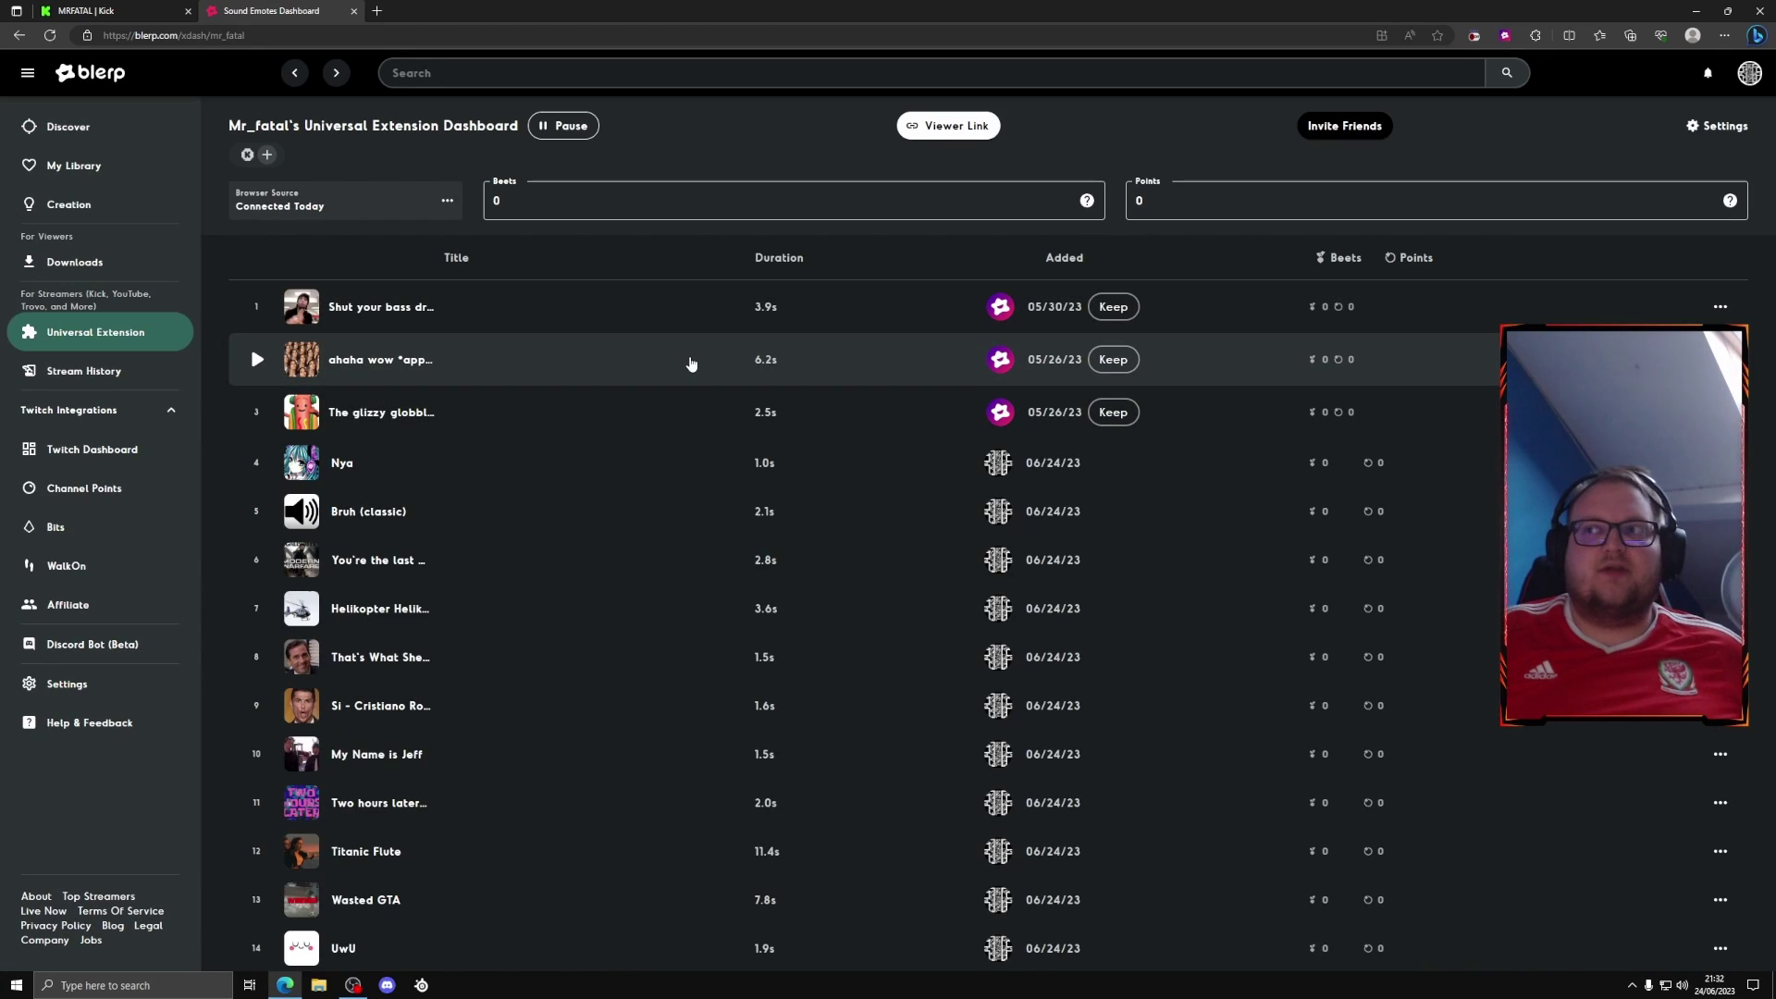
left_click(1505, 37)
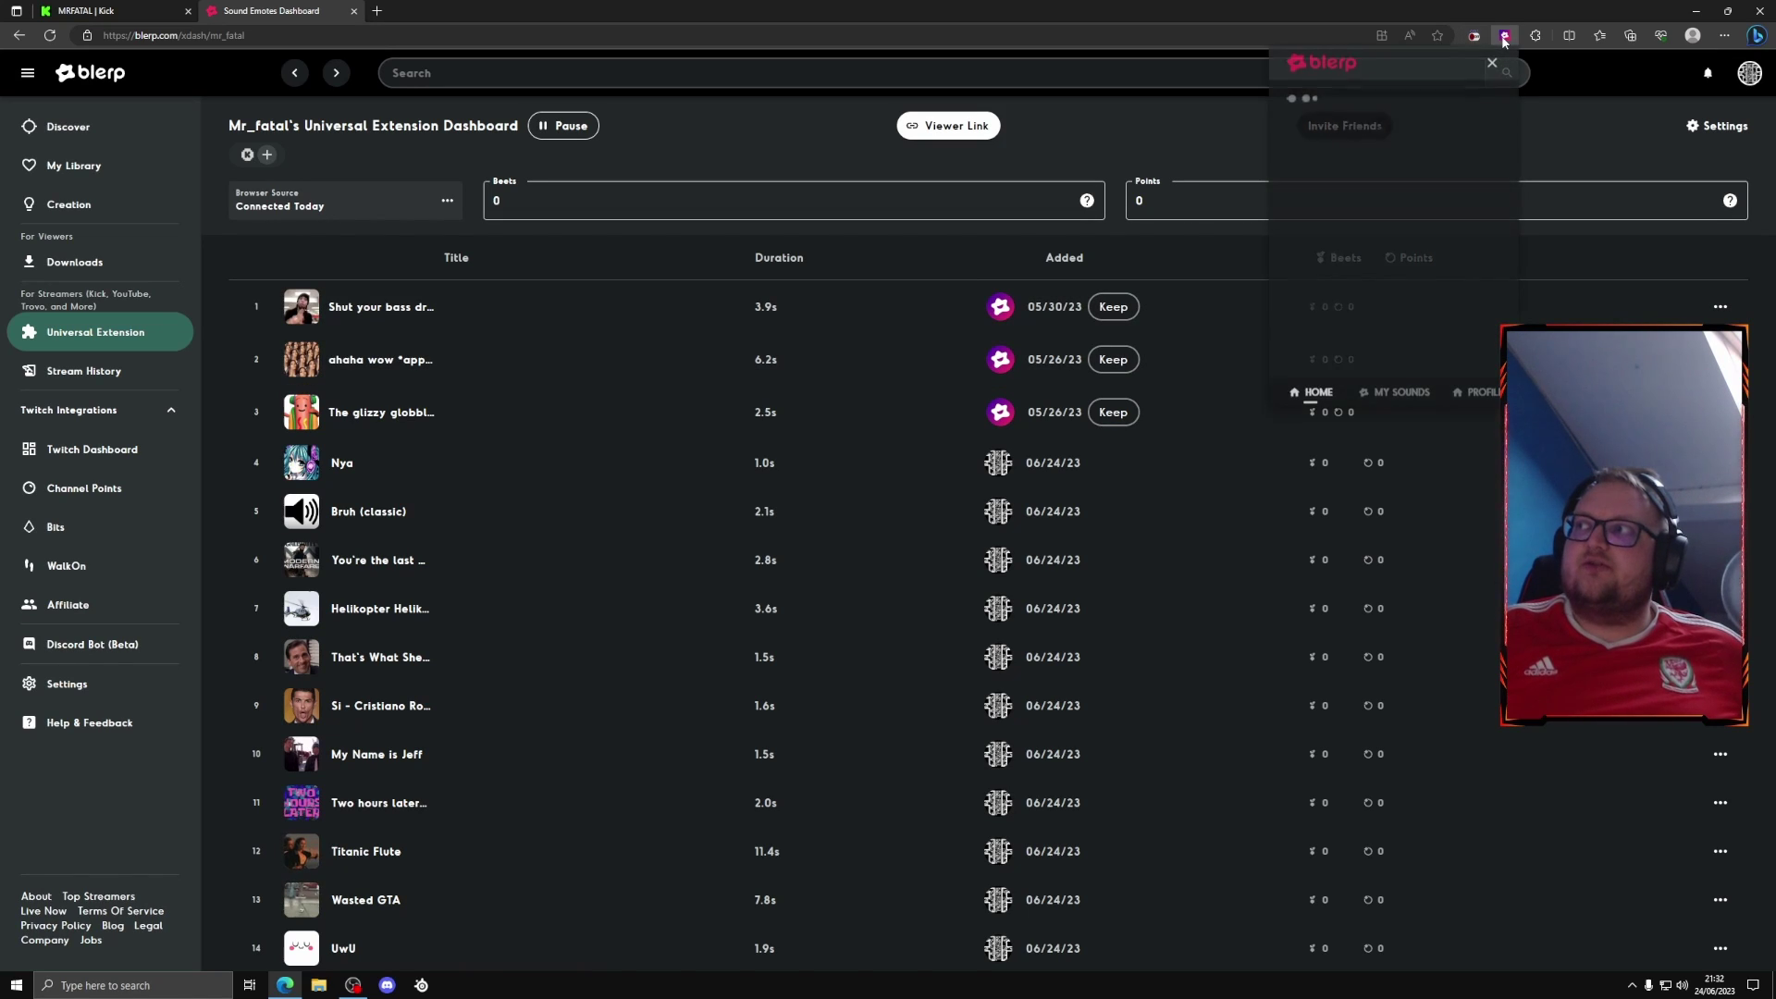
left_click(1387, 393)
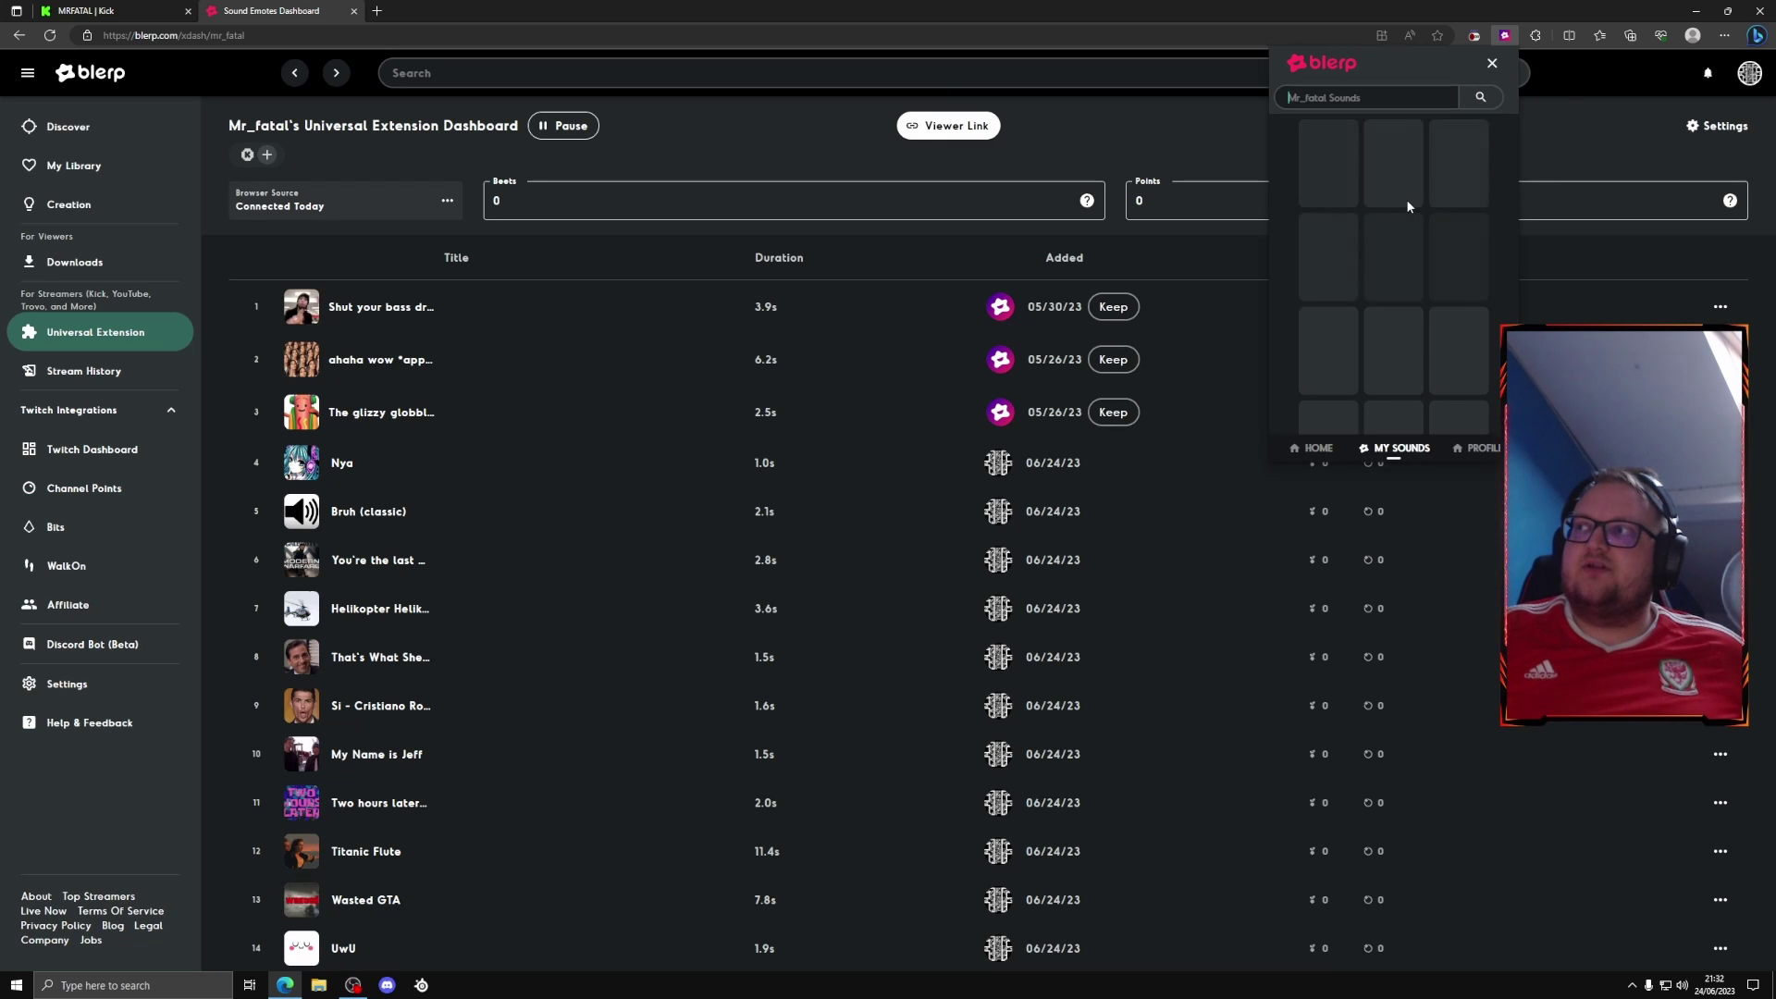
scroll(1407, 206, "down", 5)
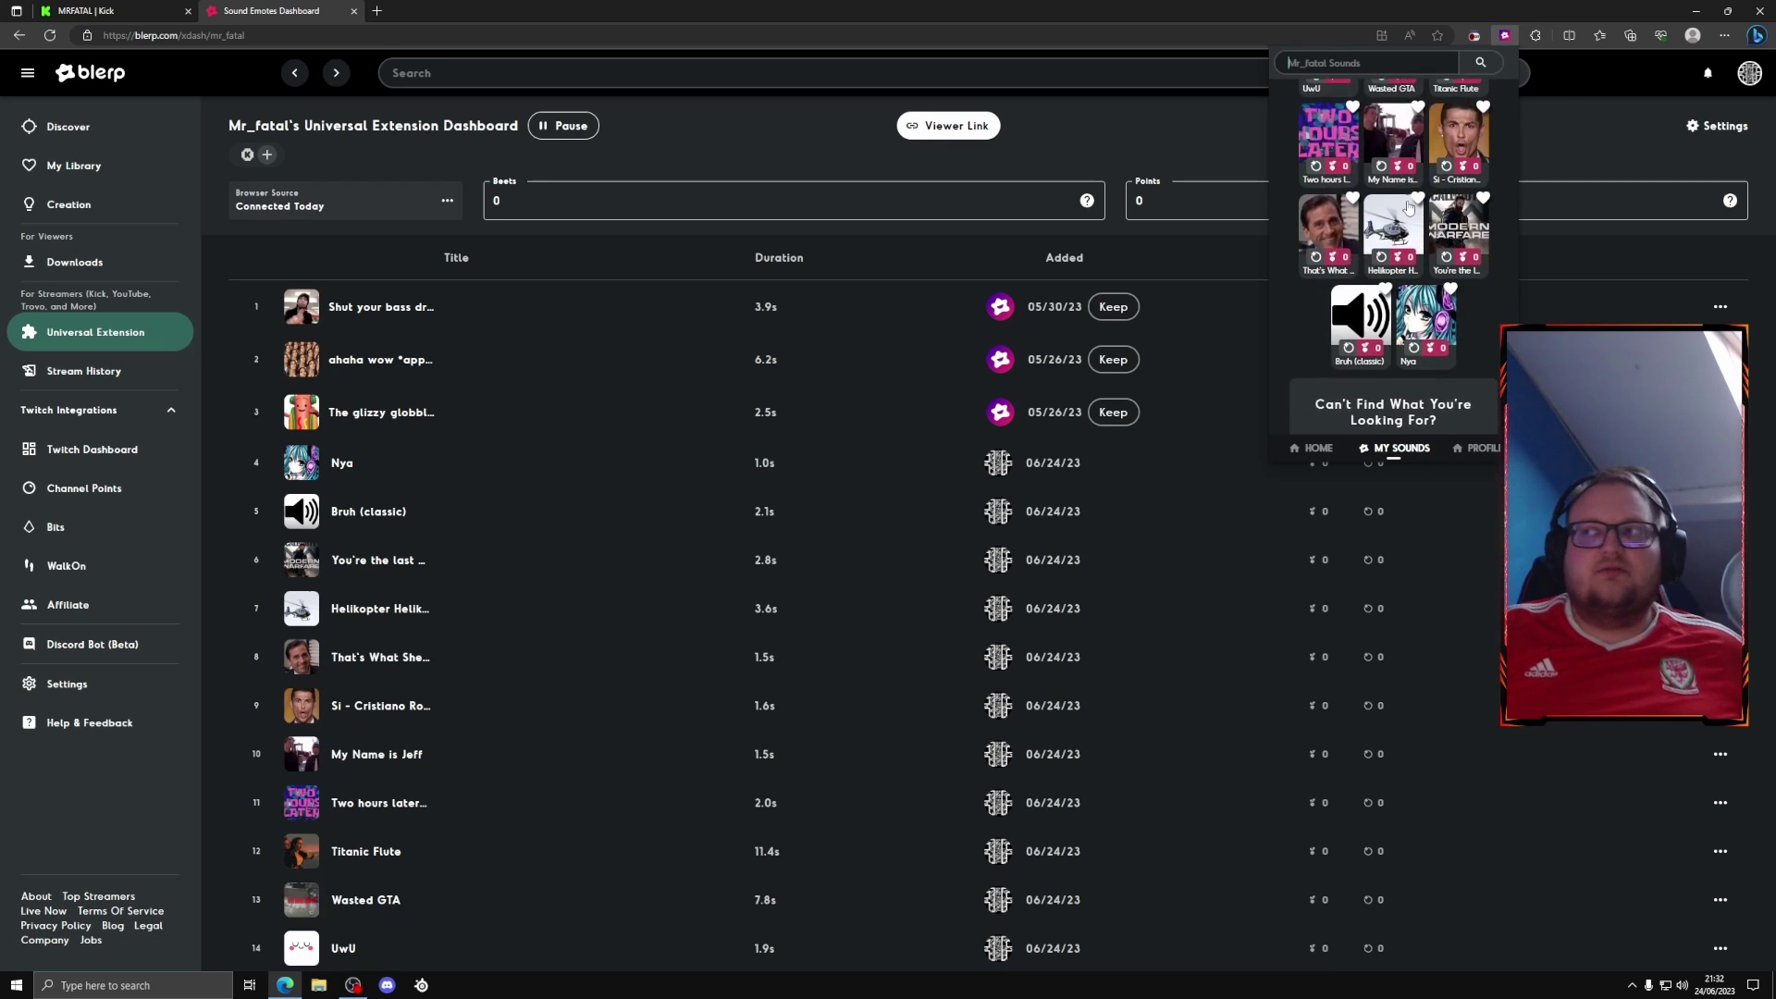
left_click(1504, 37)
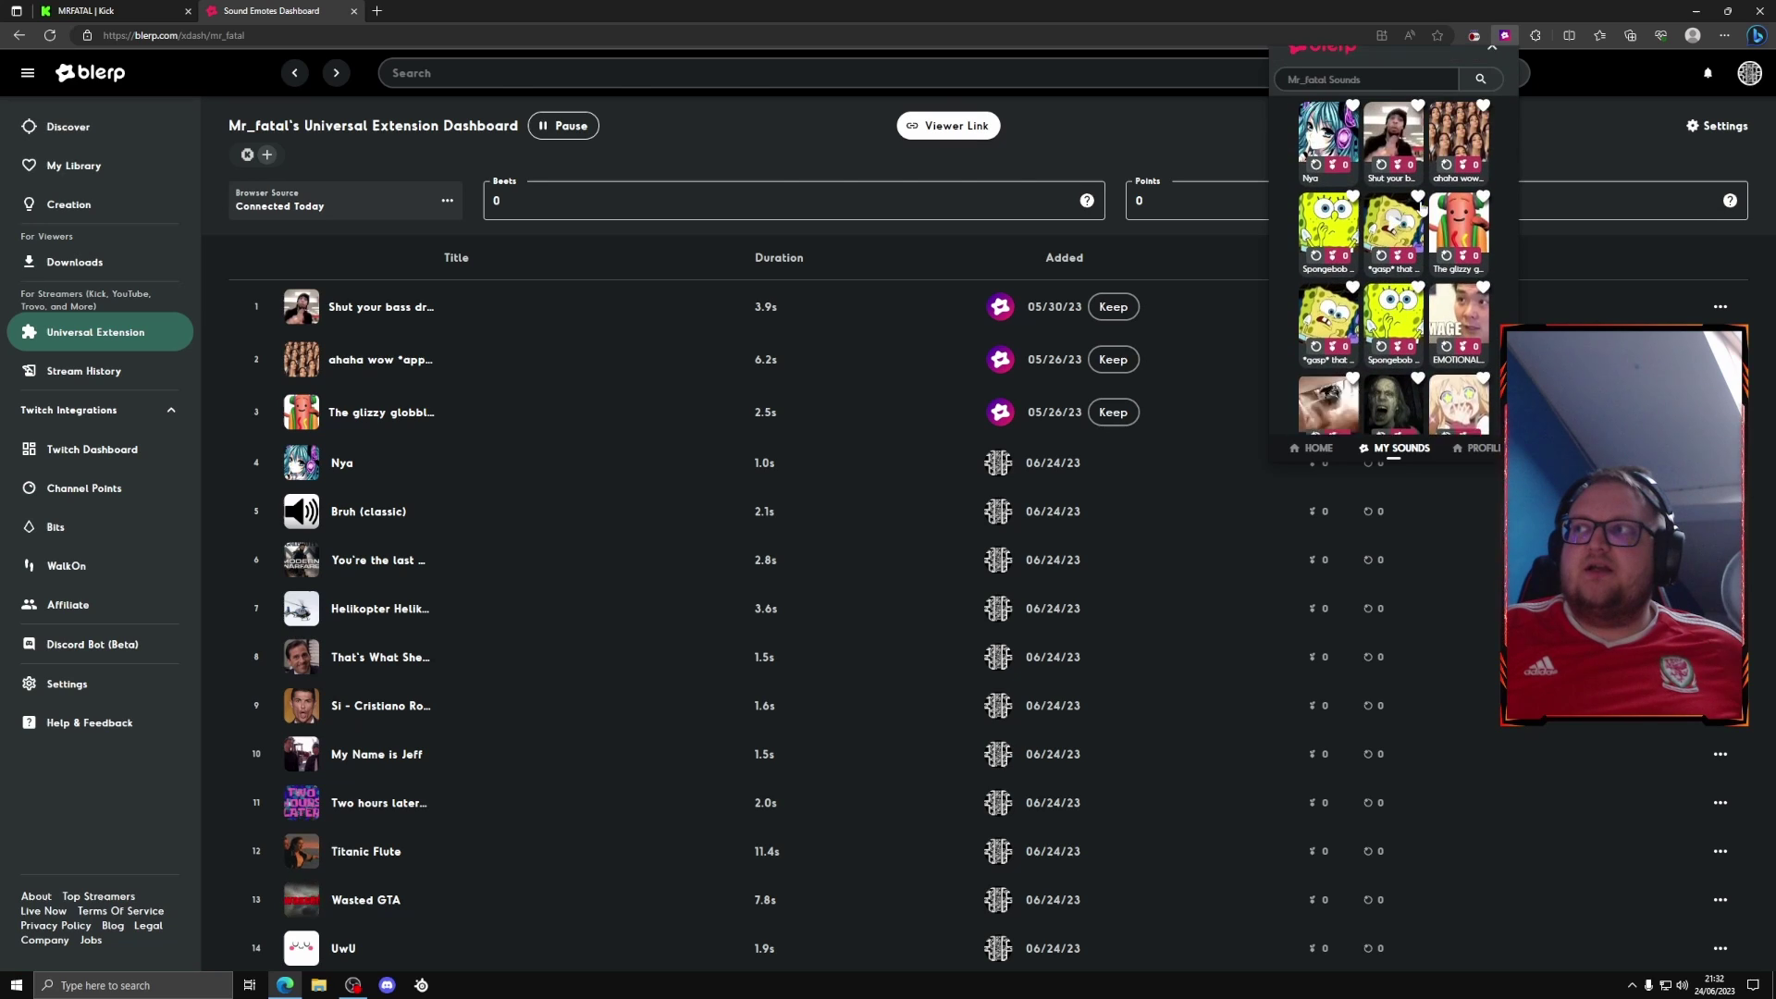
left_click(1504, 37)
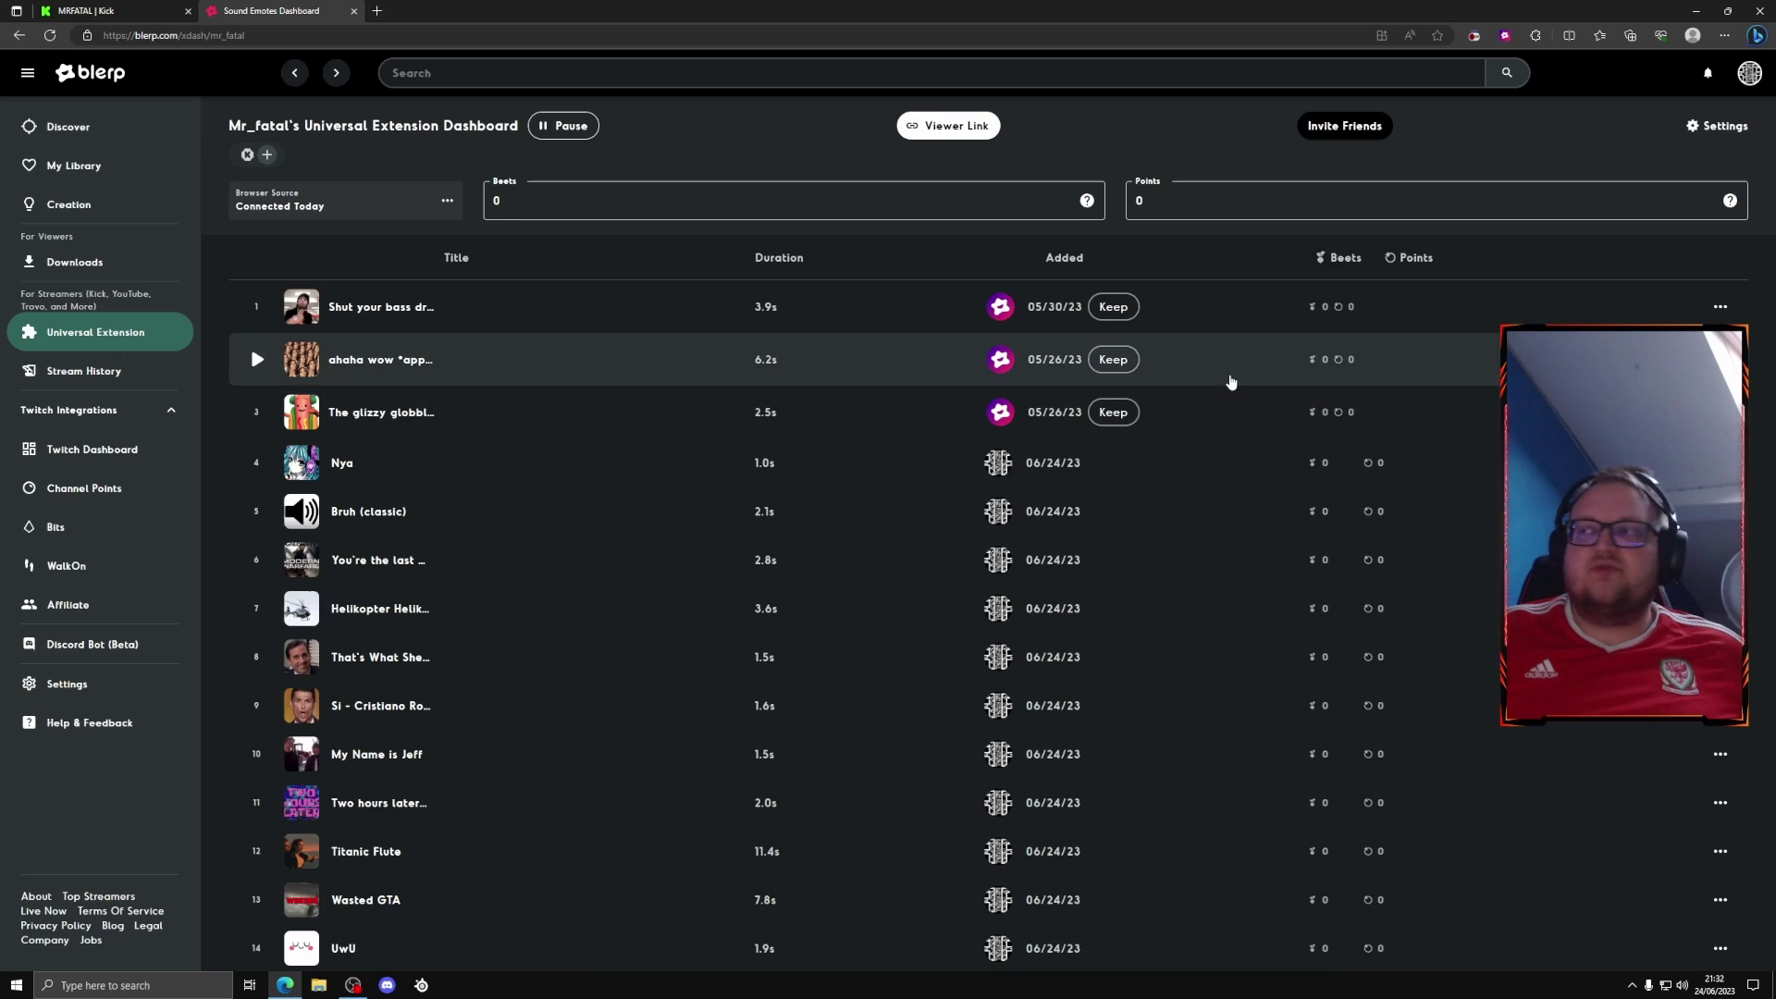
- Check the Beets and Points cost fields, leaving both at 0, and scroll the sound list
left_click(505, 194)
left_click(1240, 208)
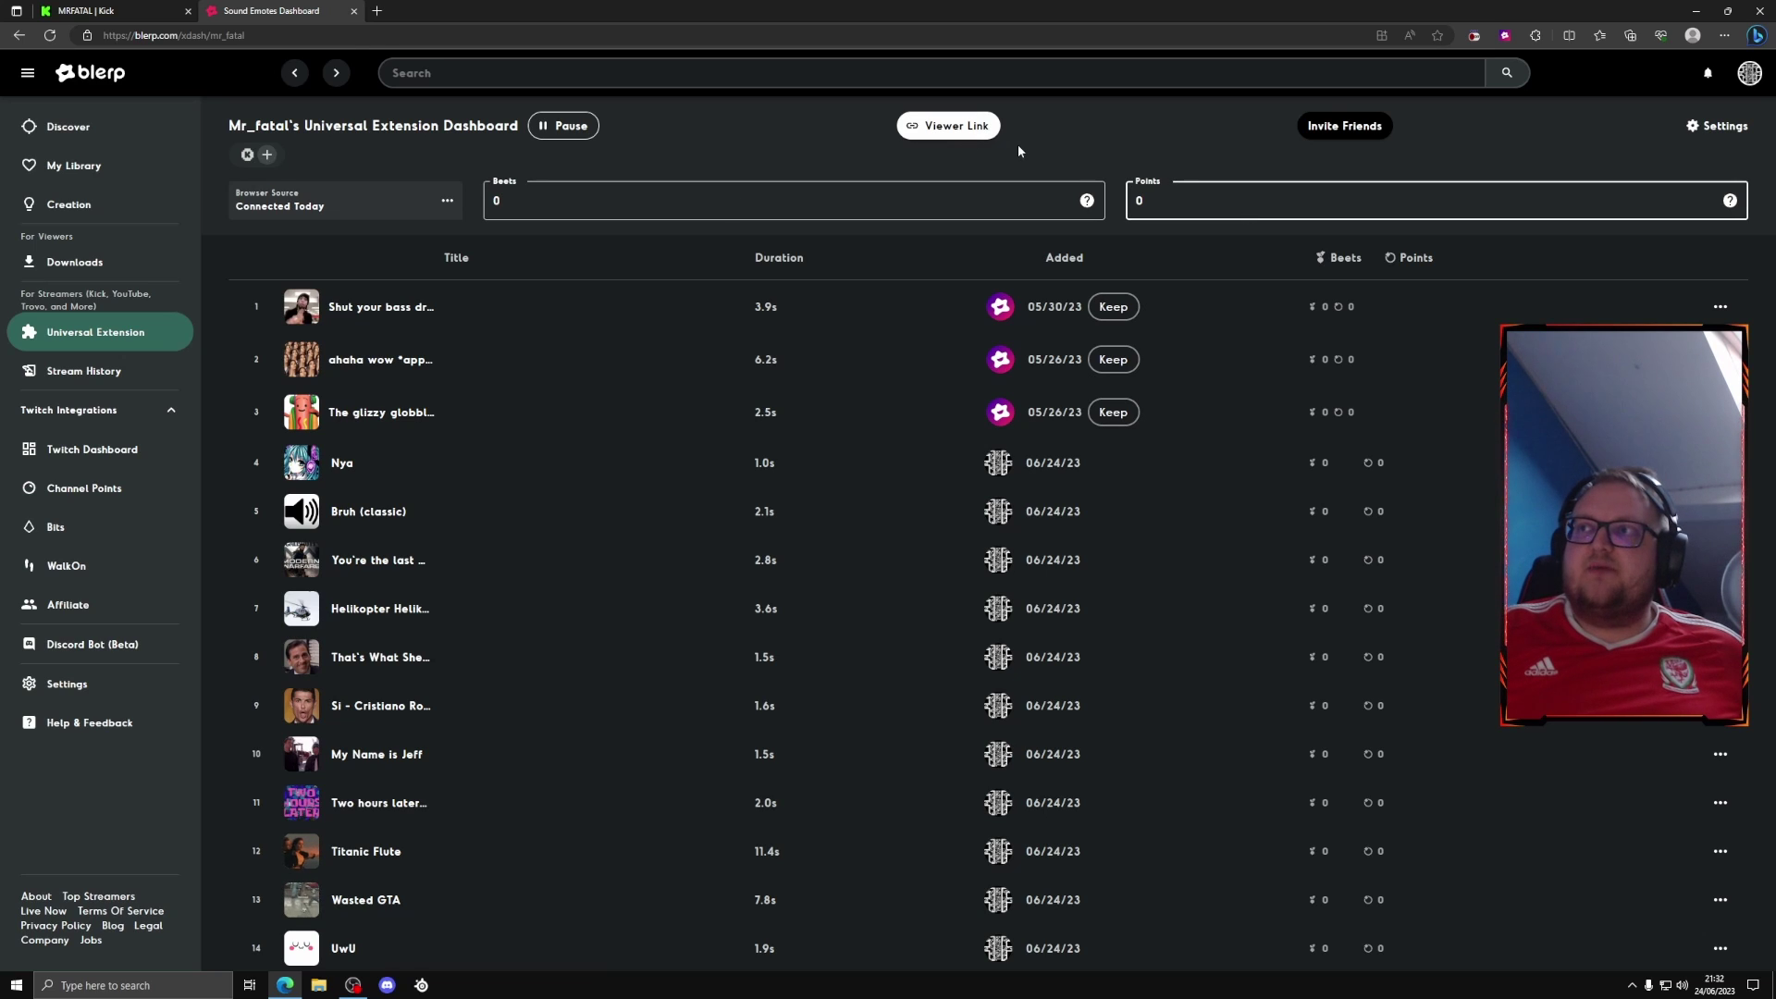
left_click(1019, 146)
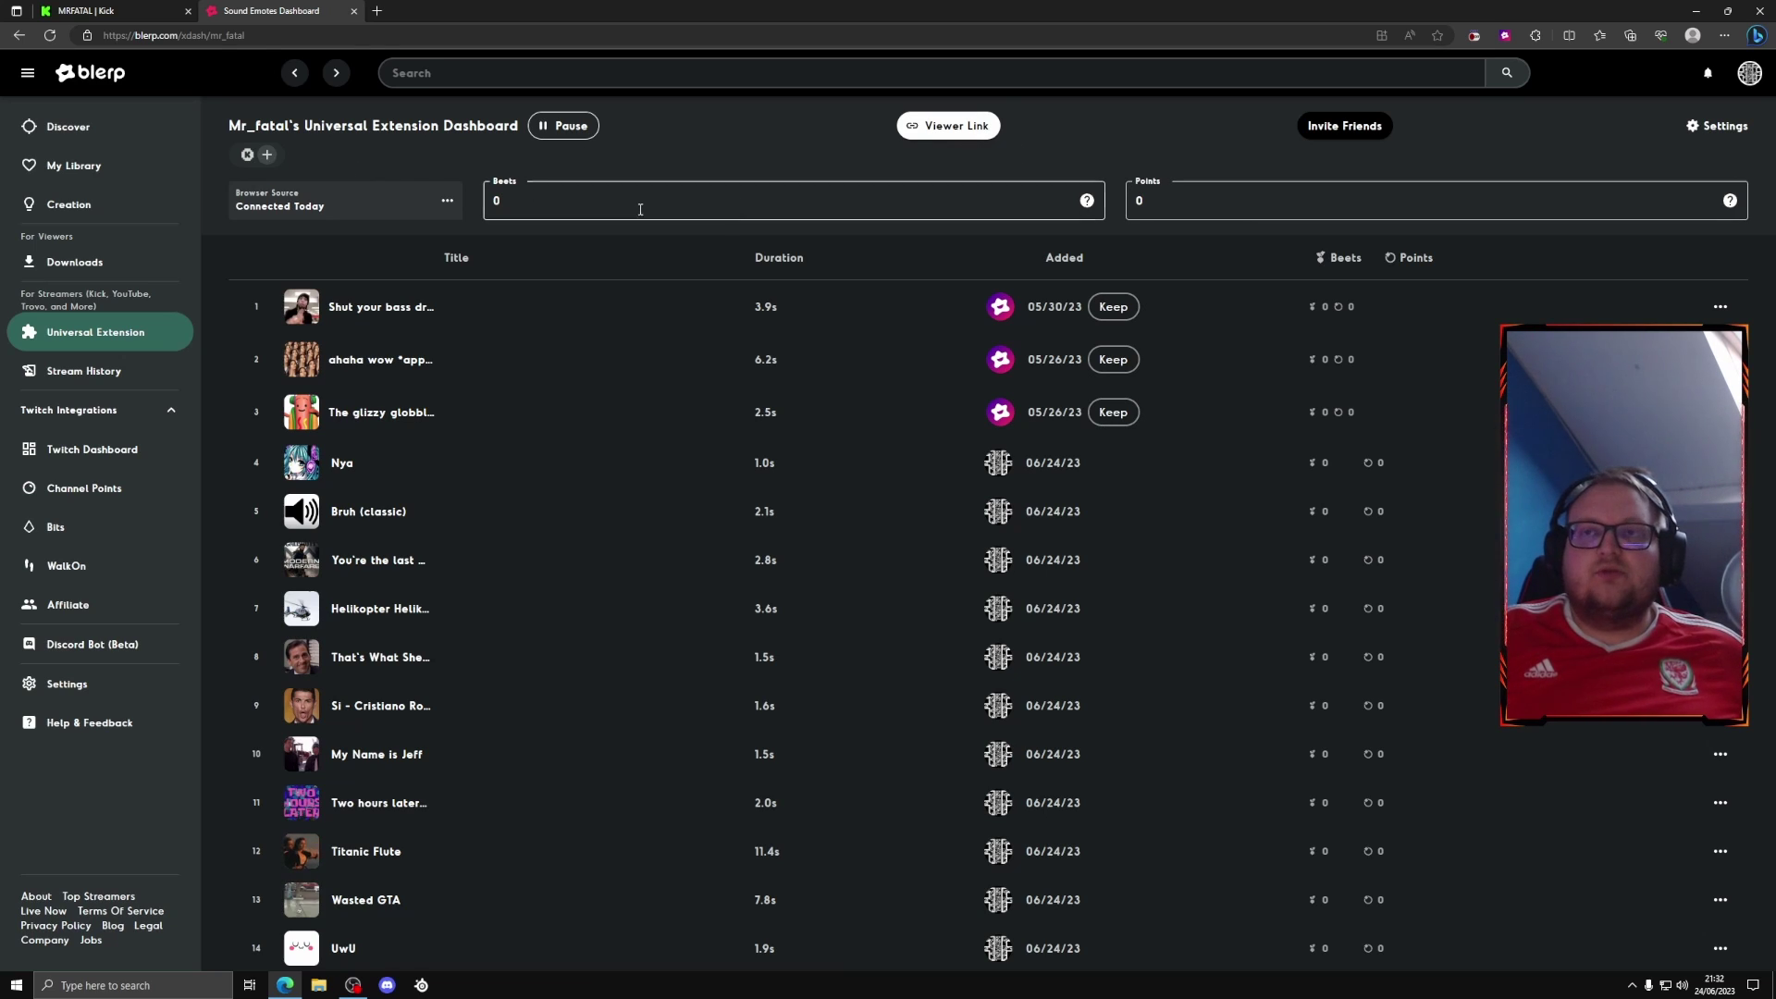
scroll(1261, 408, "down", 10)
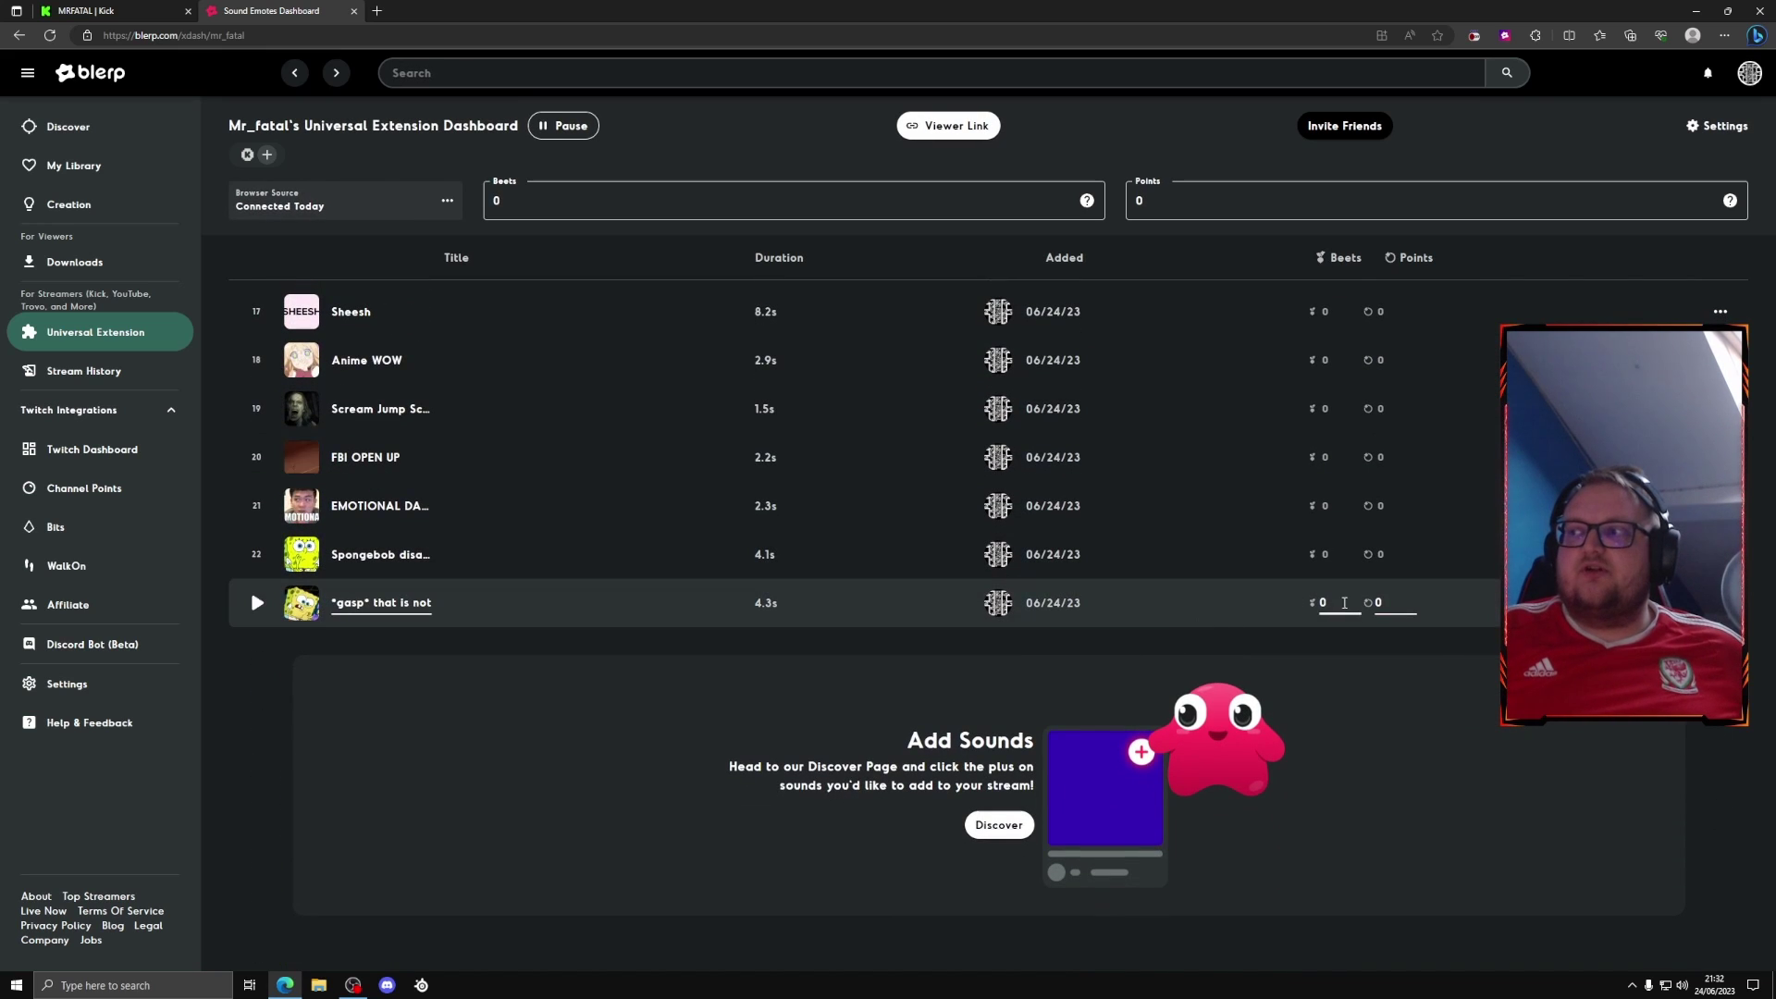
scroll(1371, 532, "up", 10)
mouse_move(1370, 533)
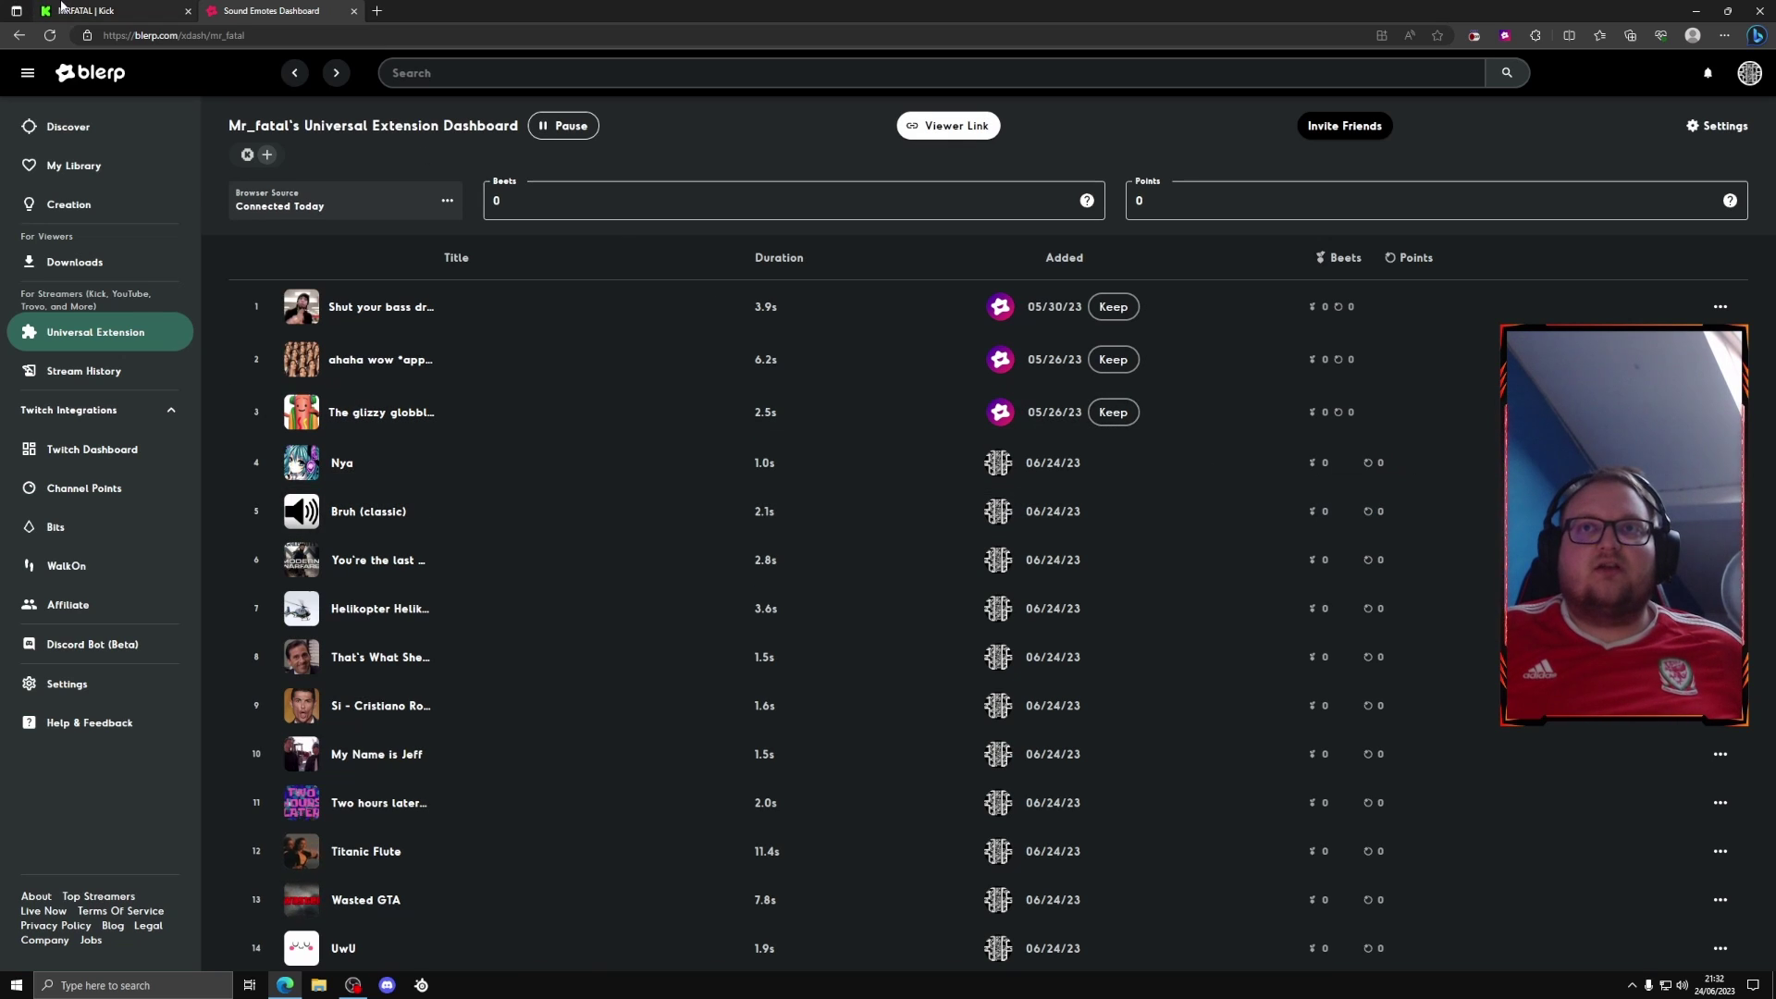
- Switch to the Kick tab and open the Blerp Sounds panel beside the chat box
left_click(88, 11)
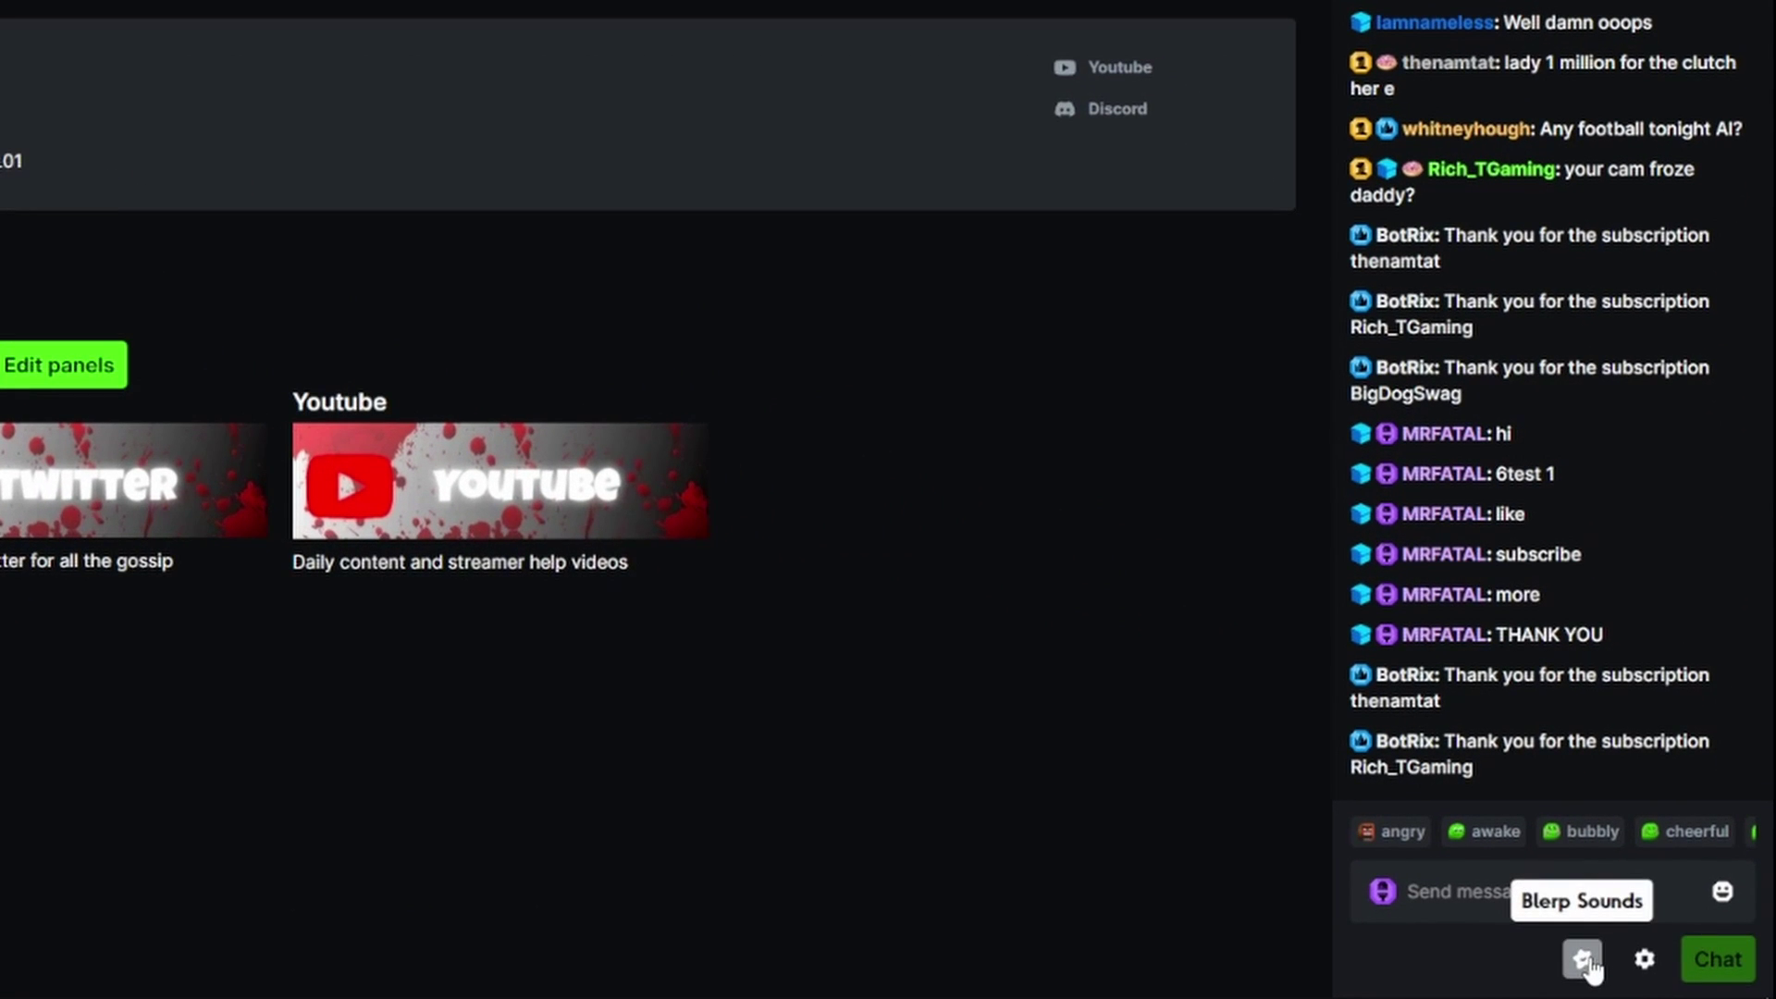
left_click(1588, 962)
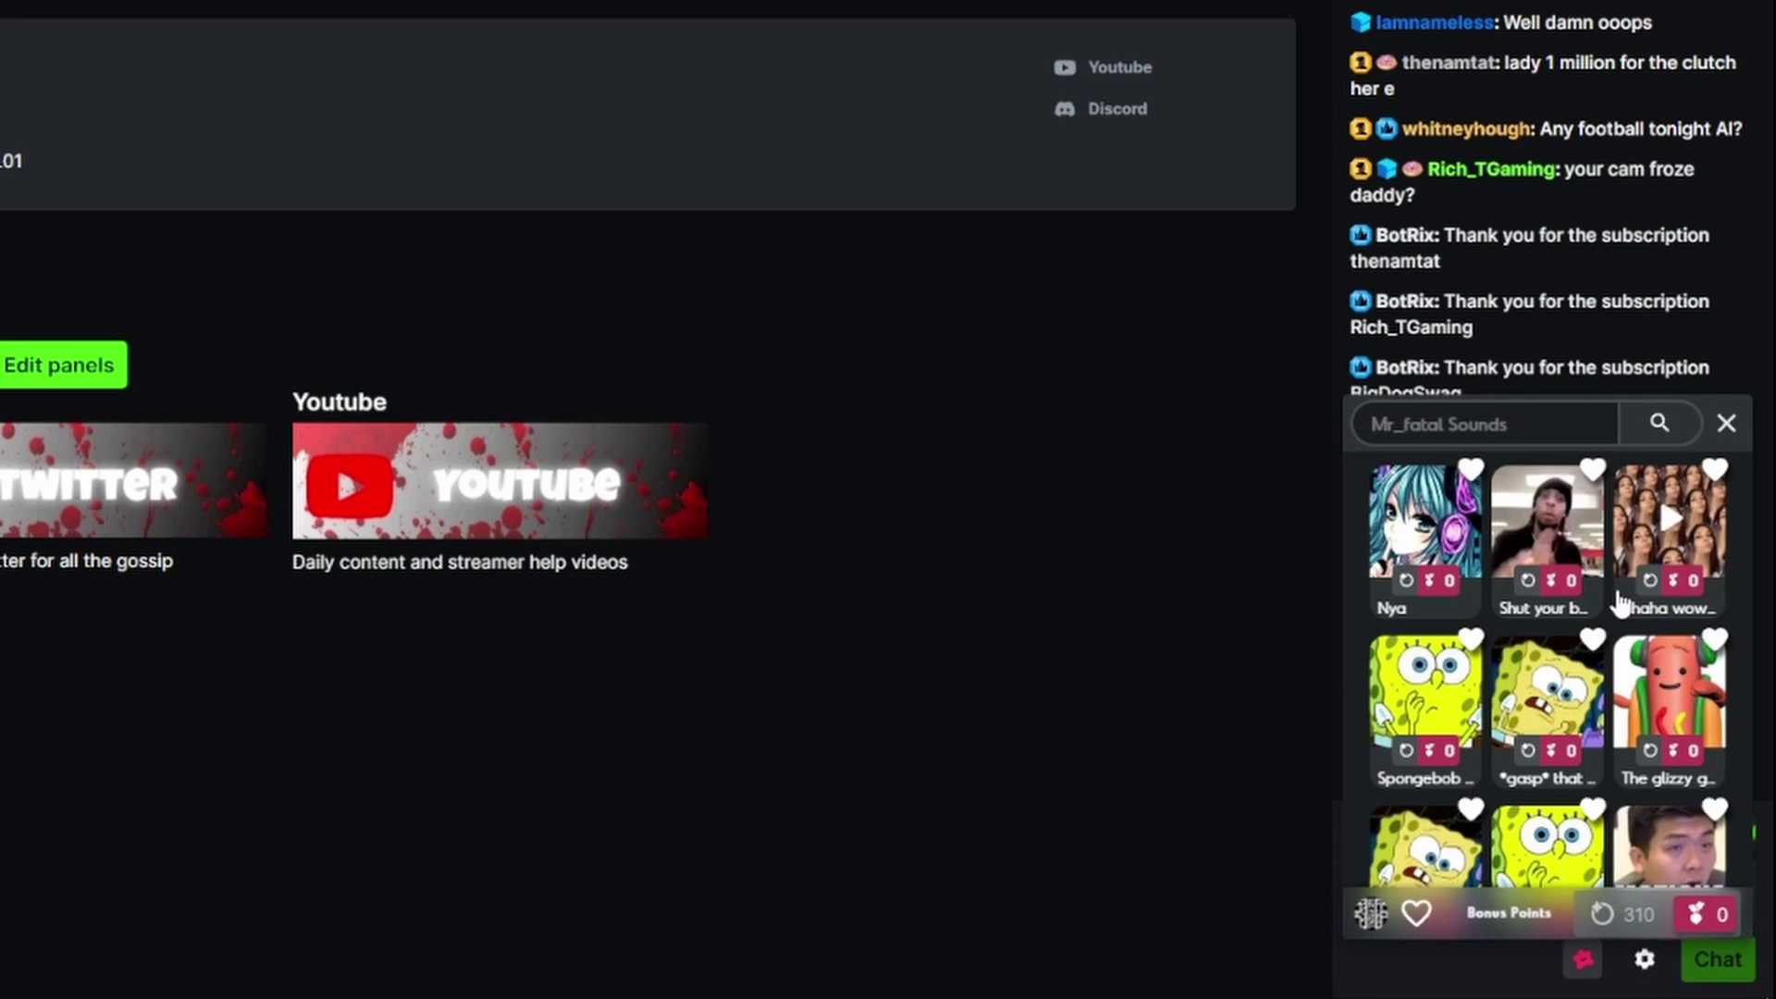
scroll(1620, 603, "down", 10)
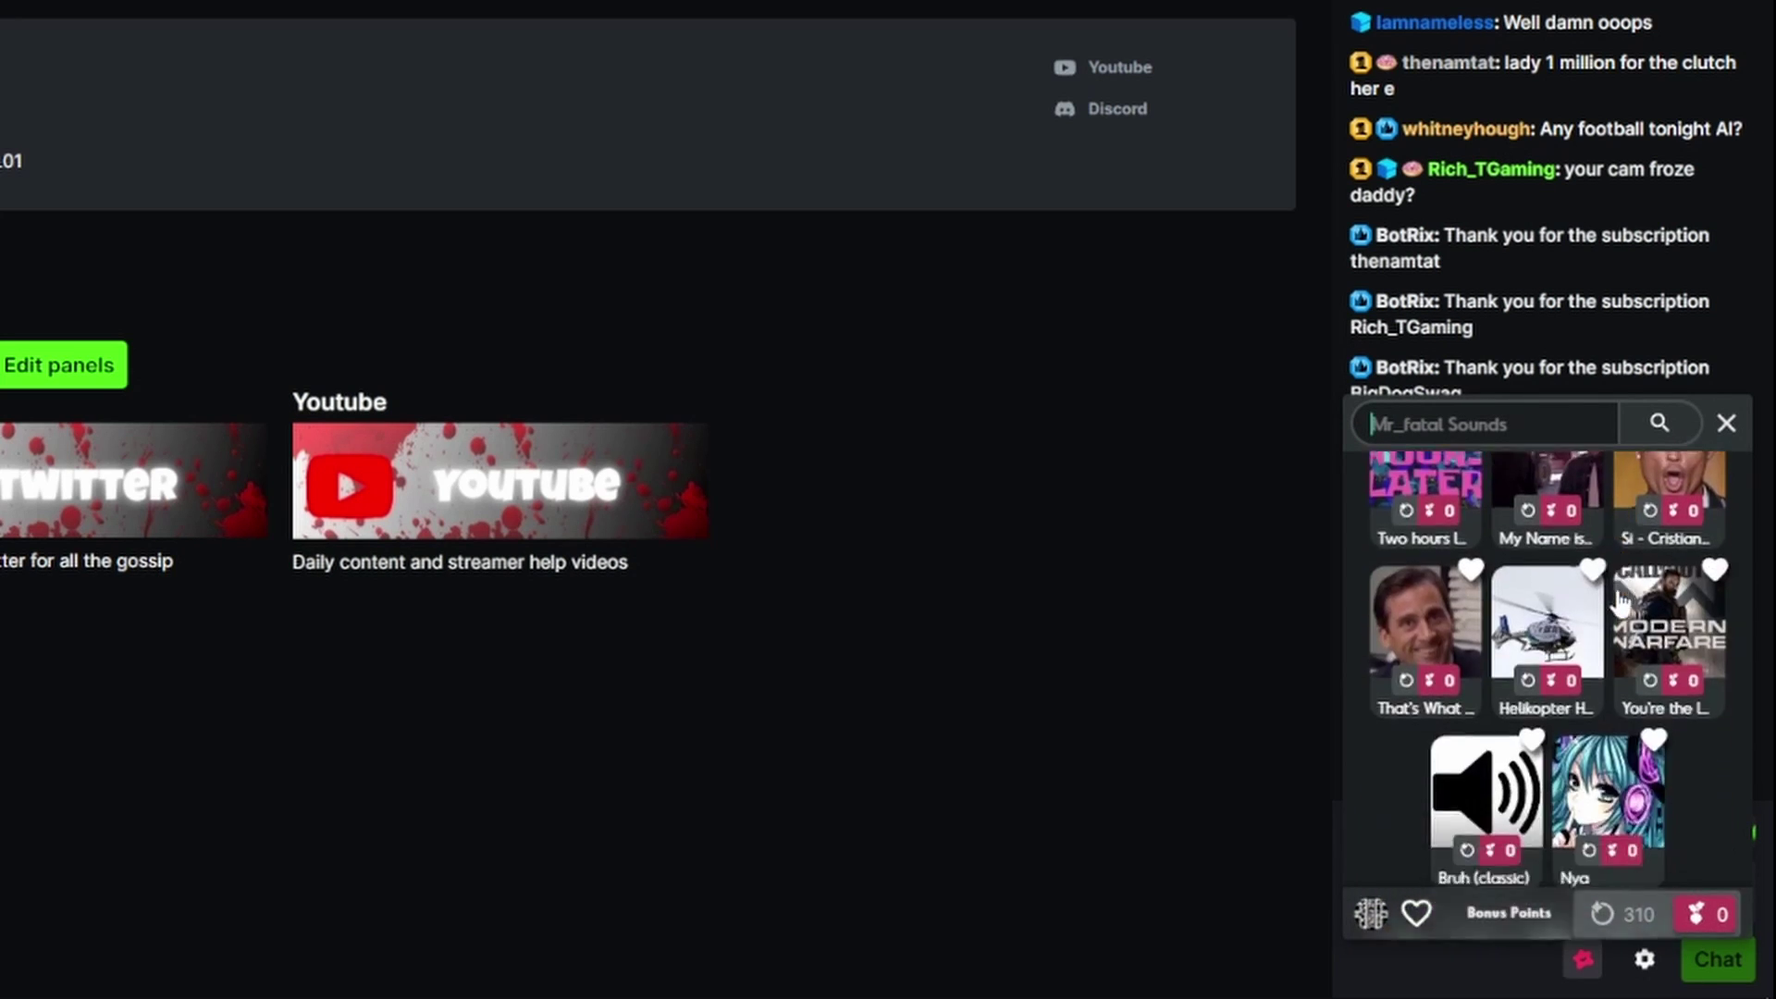
scroll(1621, 603, "down", 3)
scroll(1572, 583, "up", 5)
scroll(1471, 532, "down", 5)
scroll(1471, 532, "up", 3)
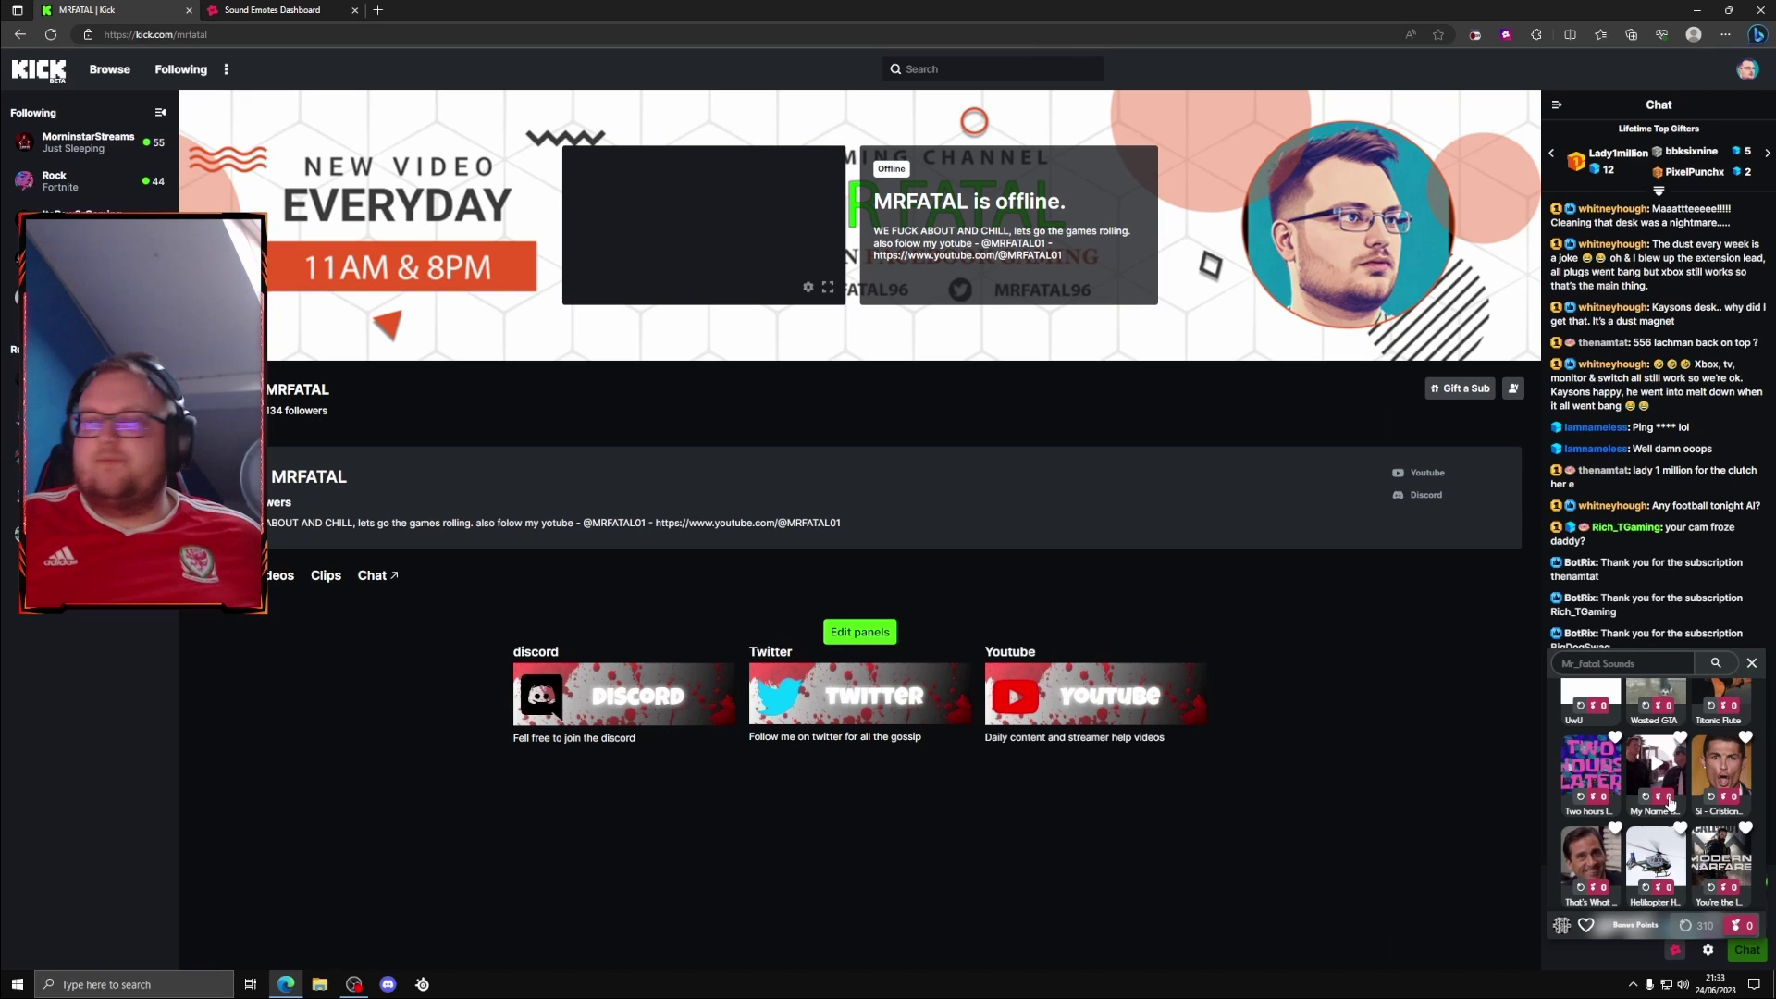
scroll(1652, 791, "up", 1)
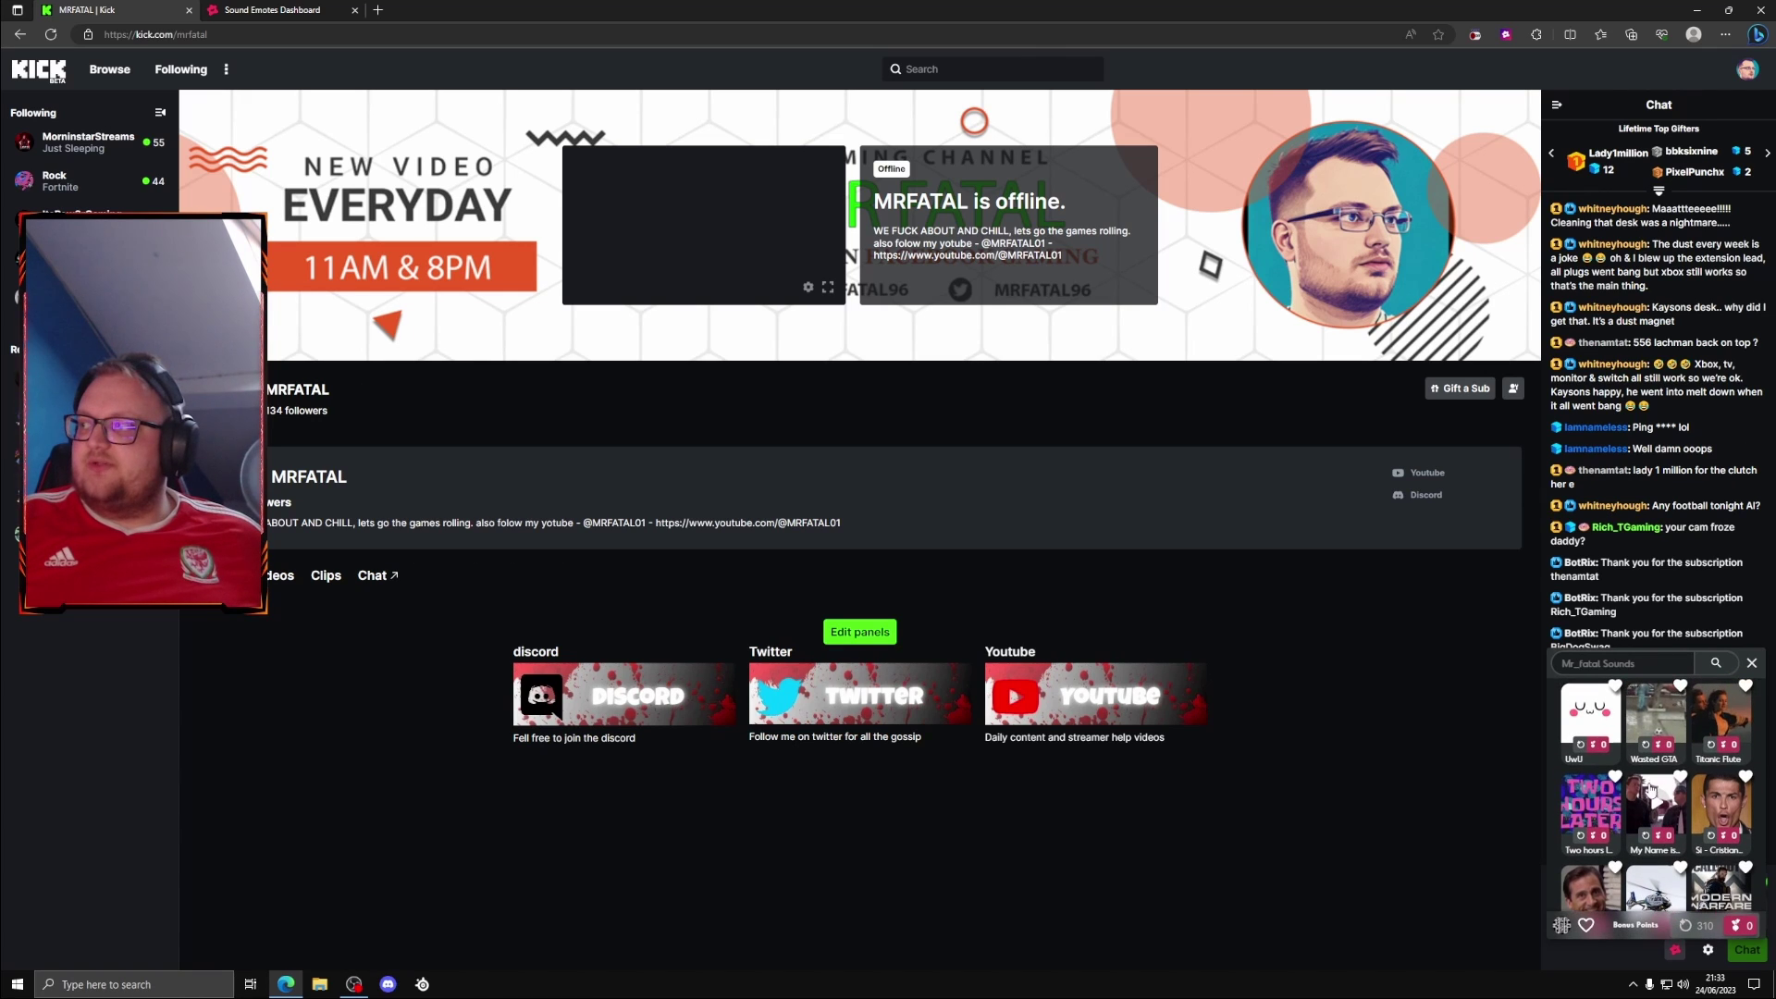
- Preview the 'My Name is Jeff' sound and scroll through the sound tiles
left_click(1652, 796)
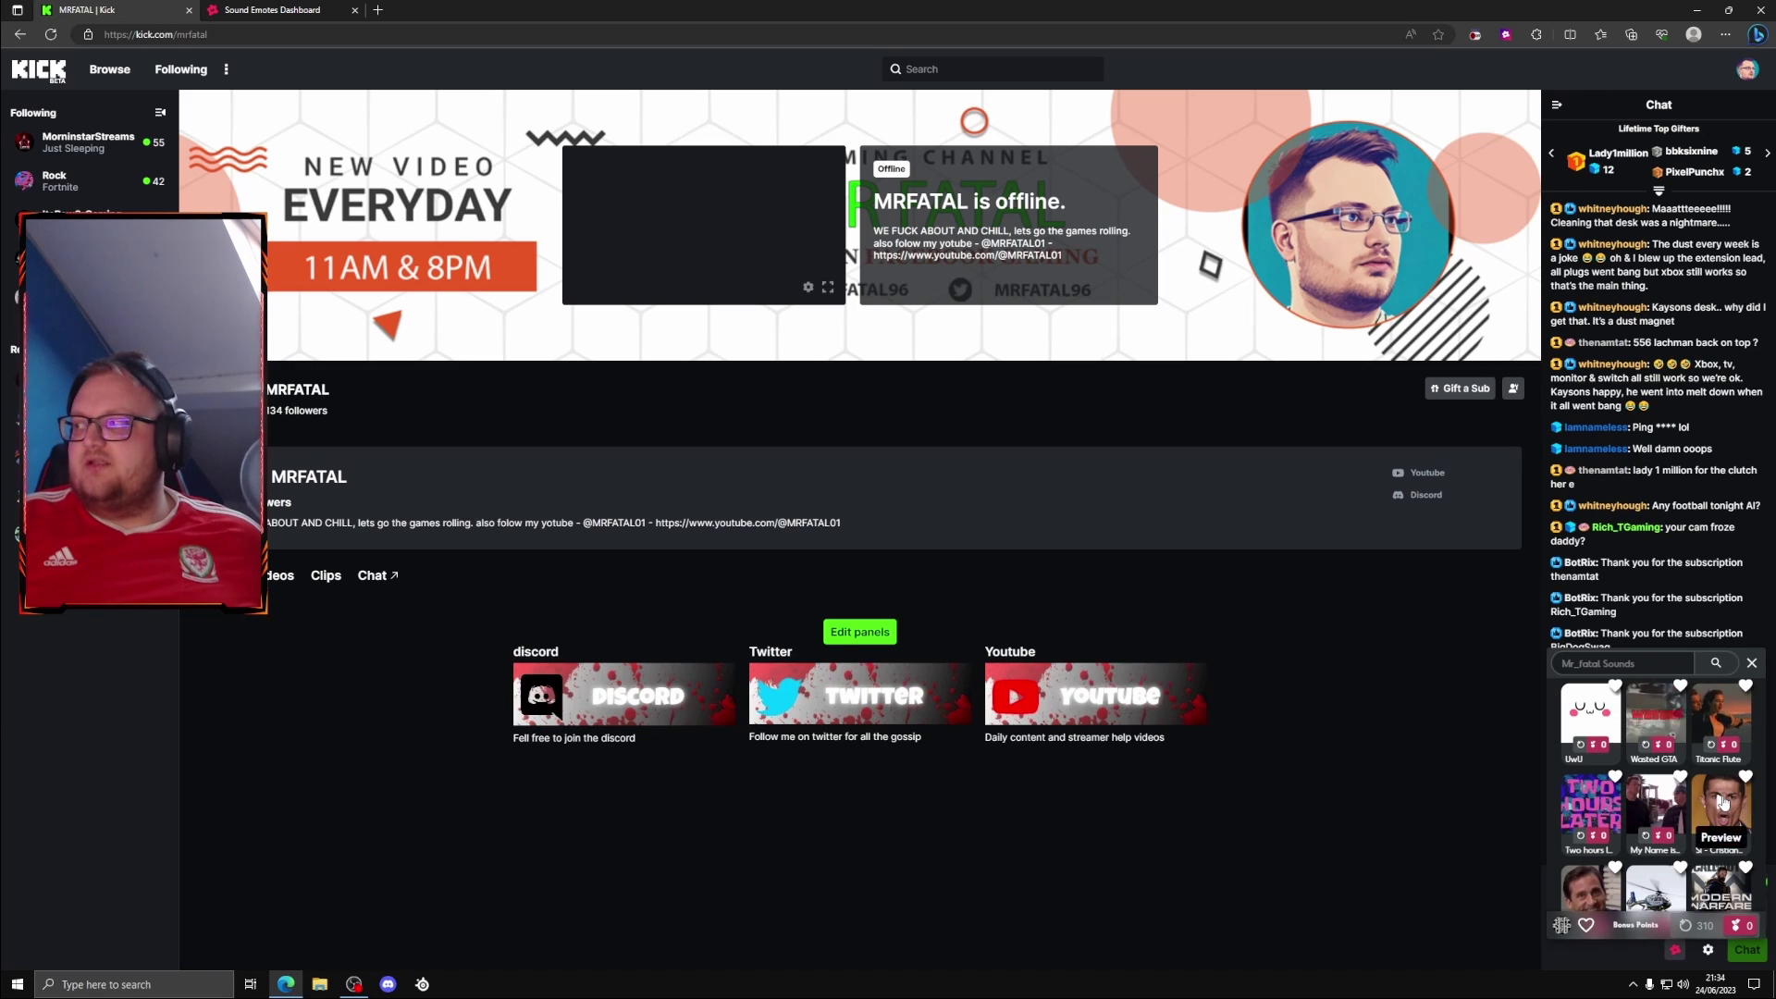
scroll(1667, 827, "up", 2)
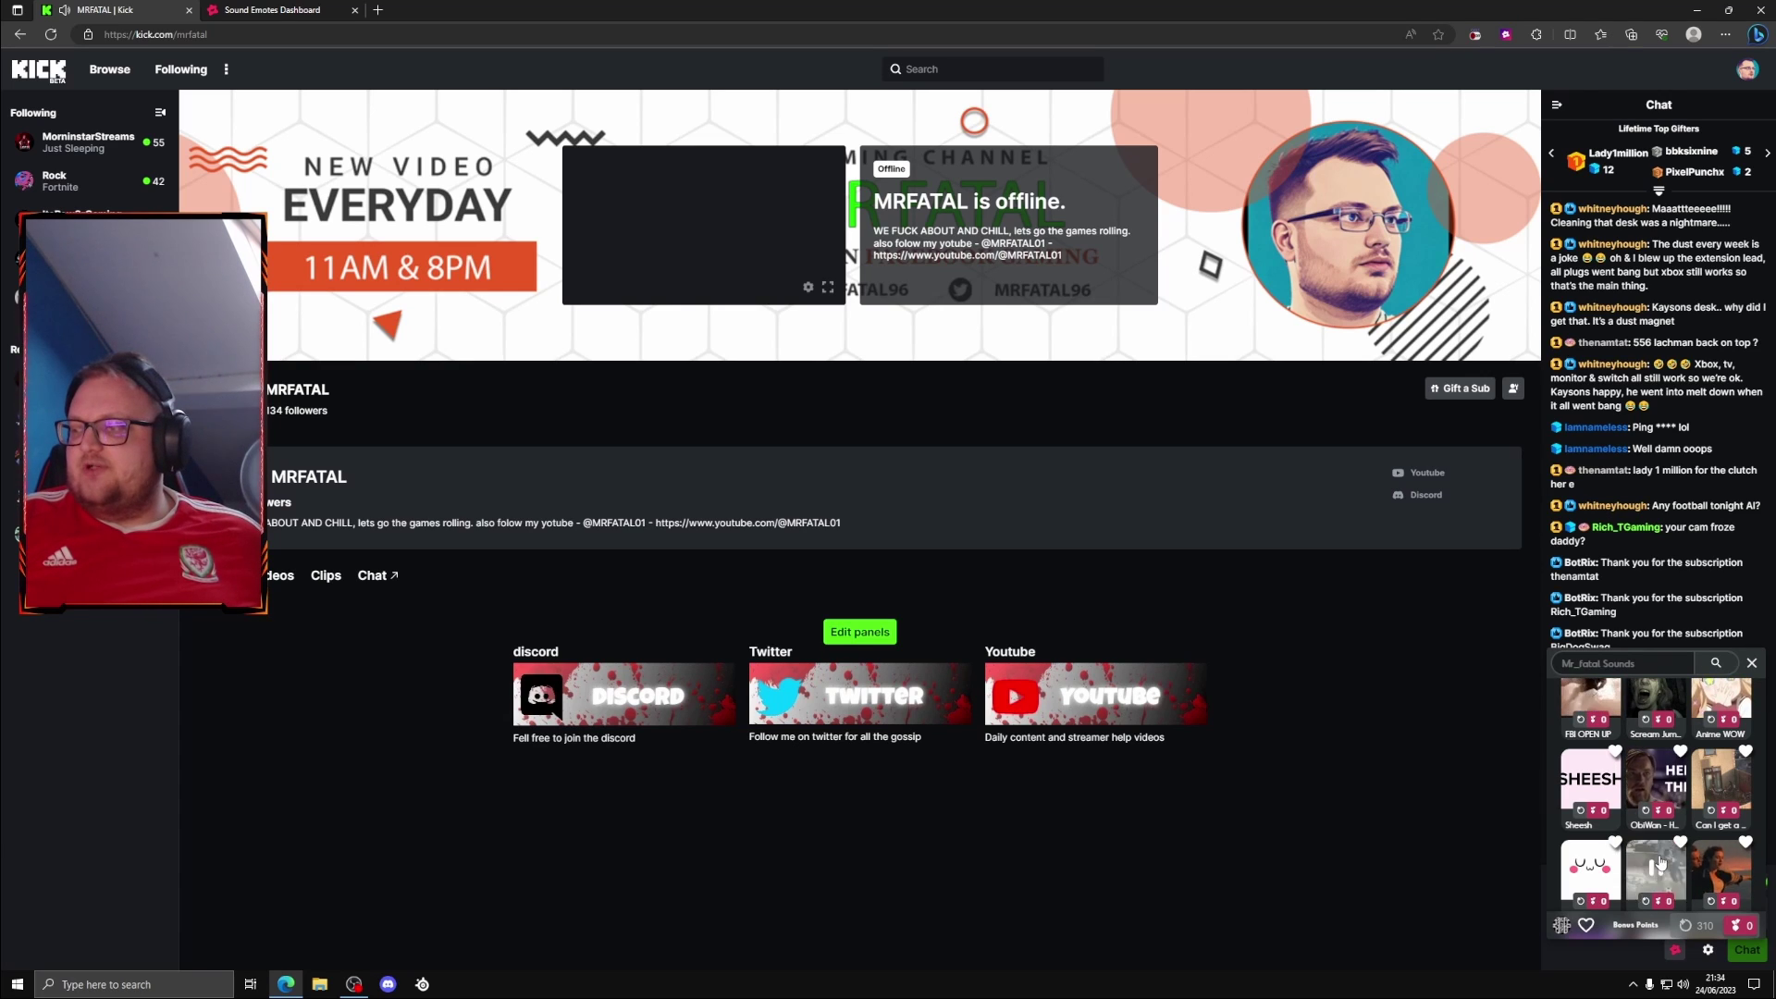
scroll(1667, 777, "down", 2)
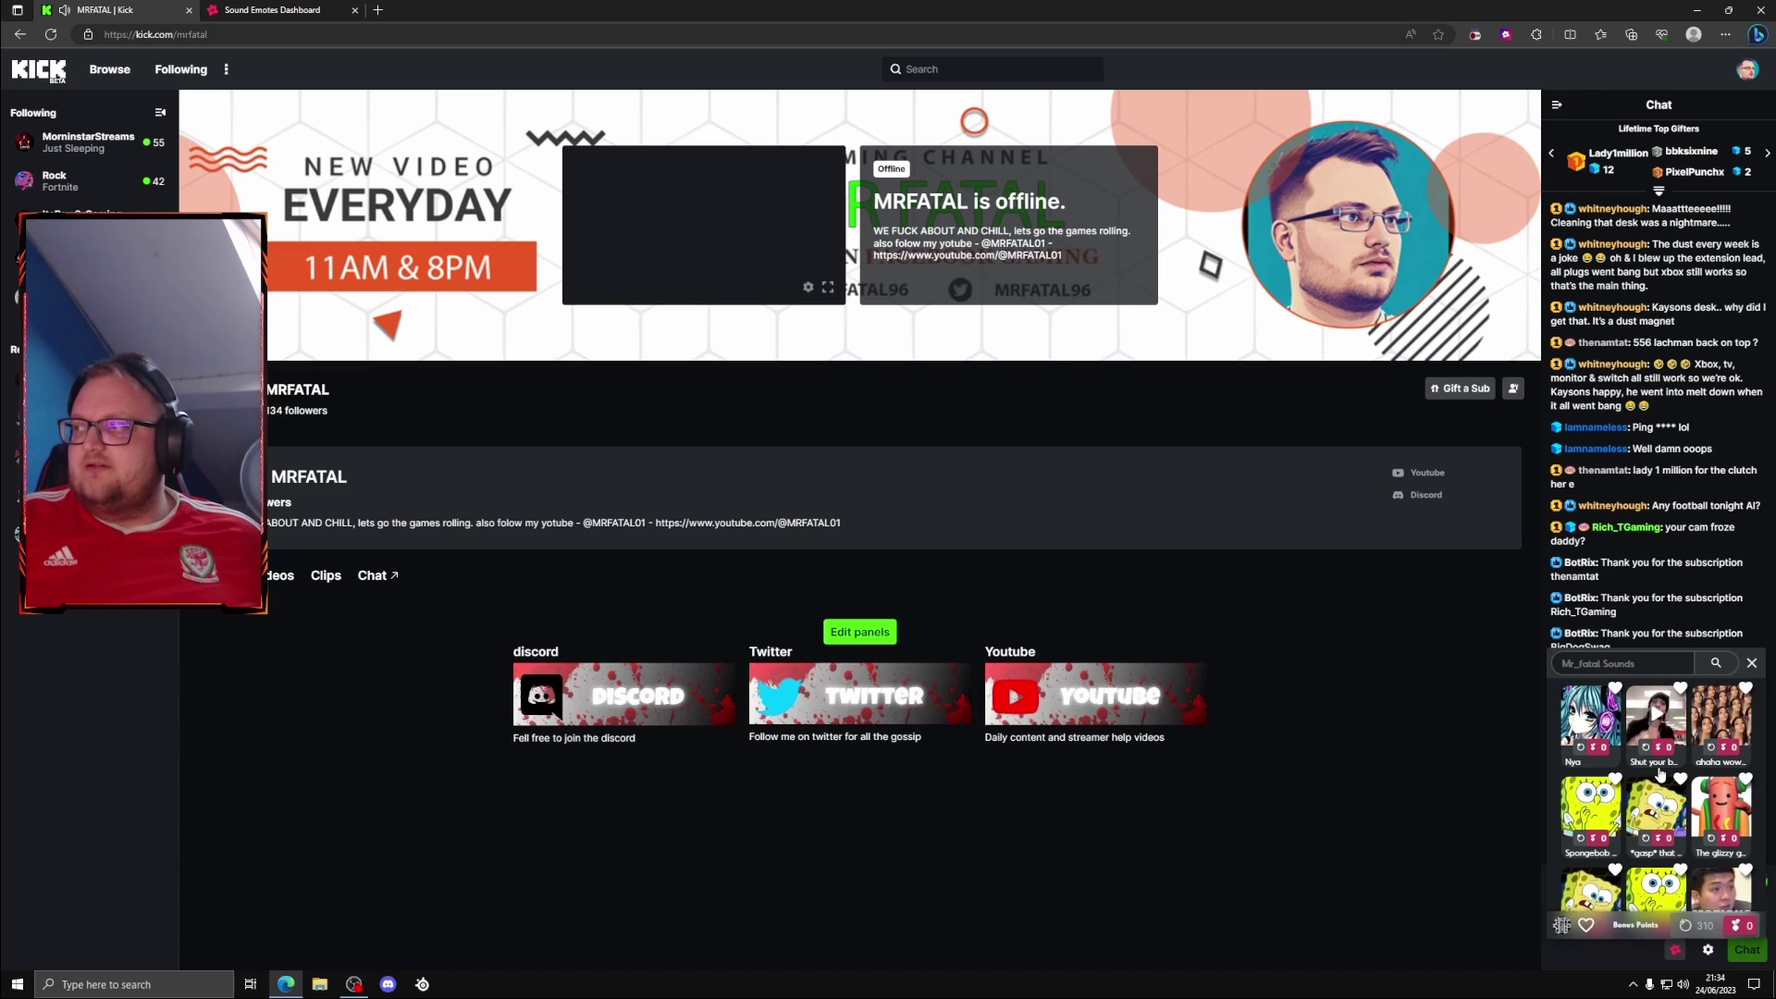
scroll(1659, 774, "down", 3)
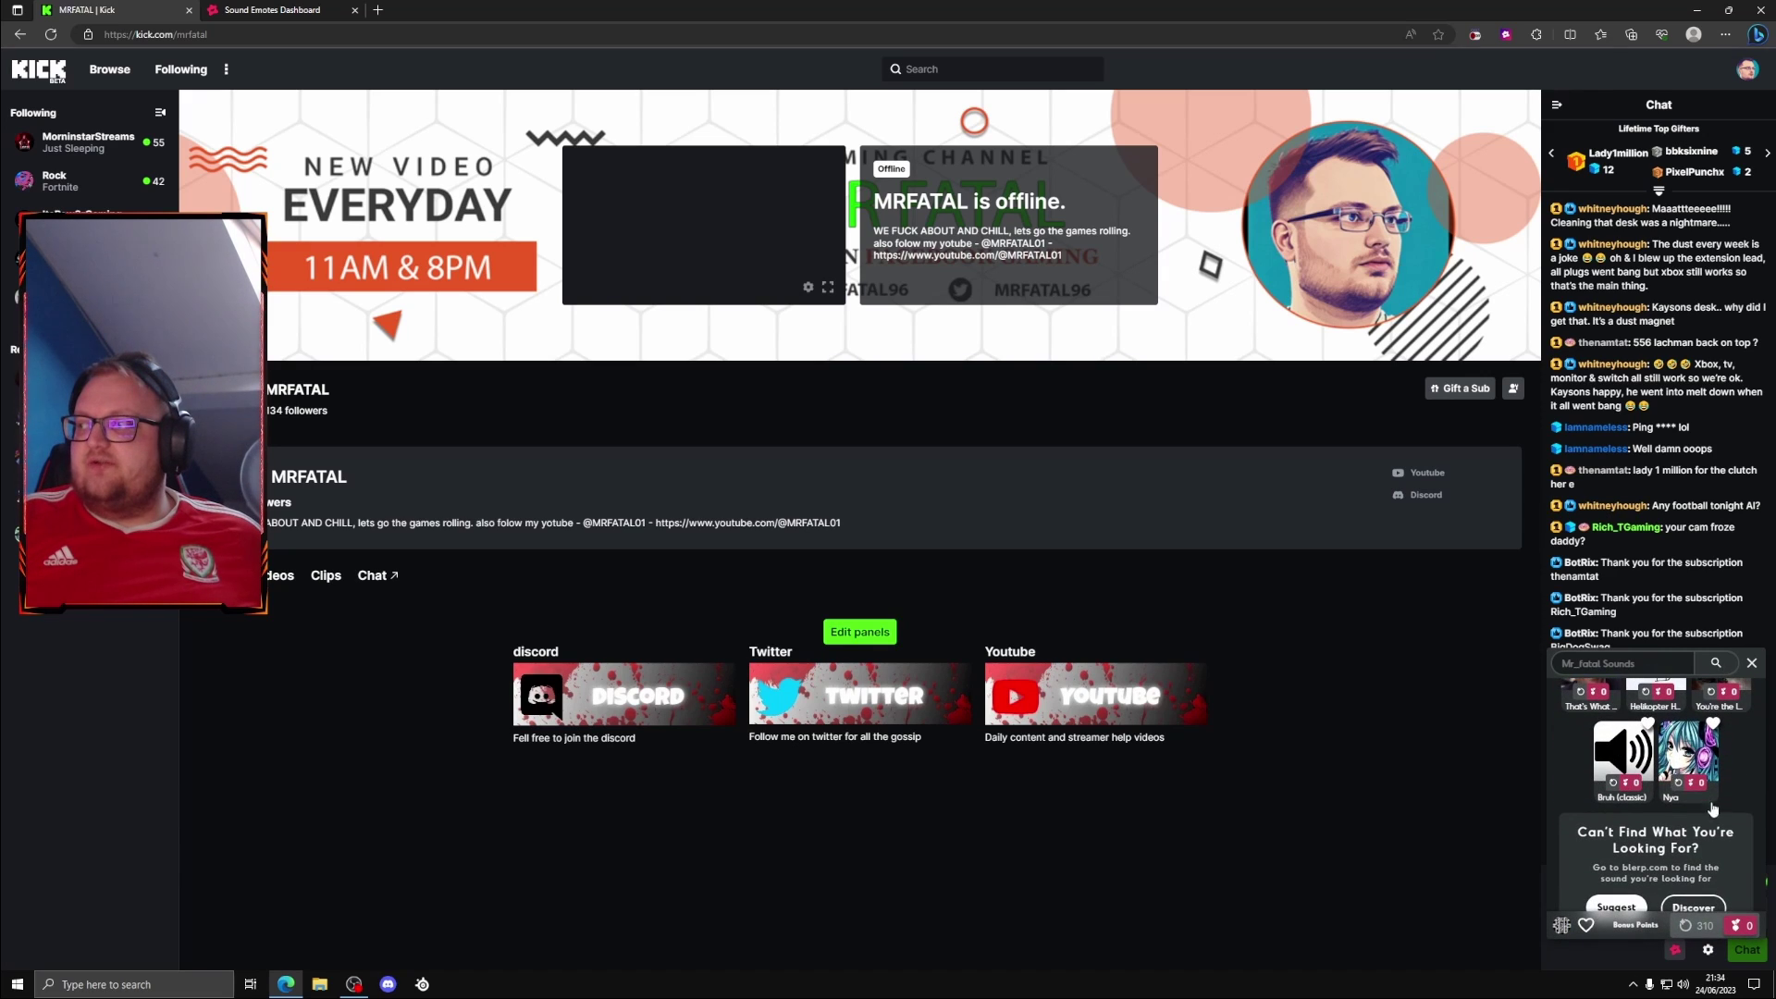
scroll(1670, 833, "down", 1)
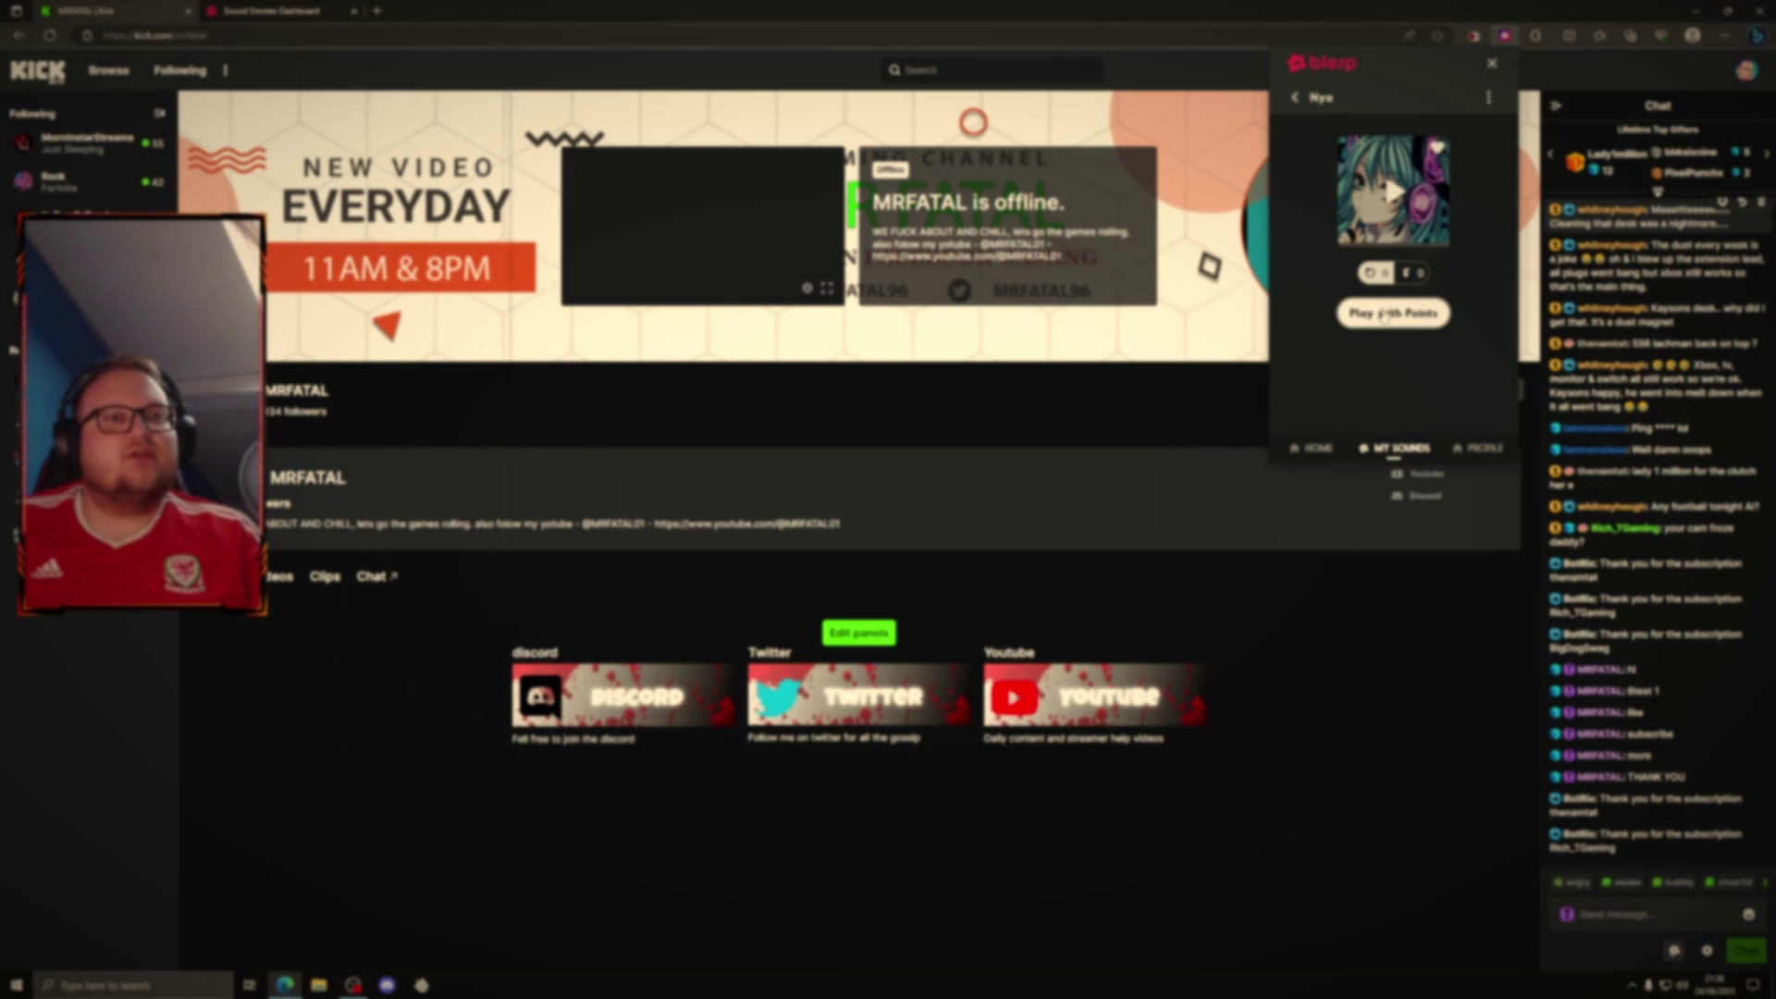
- Play the Nya sound with points from the Blerp extension popup so an alert appears on stream
left_click(1385, 315)
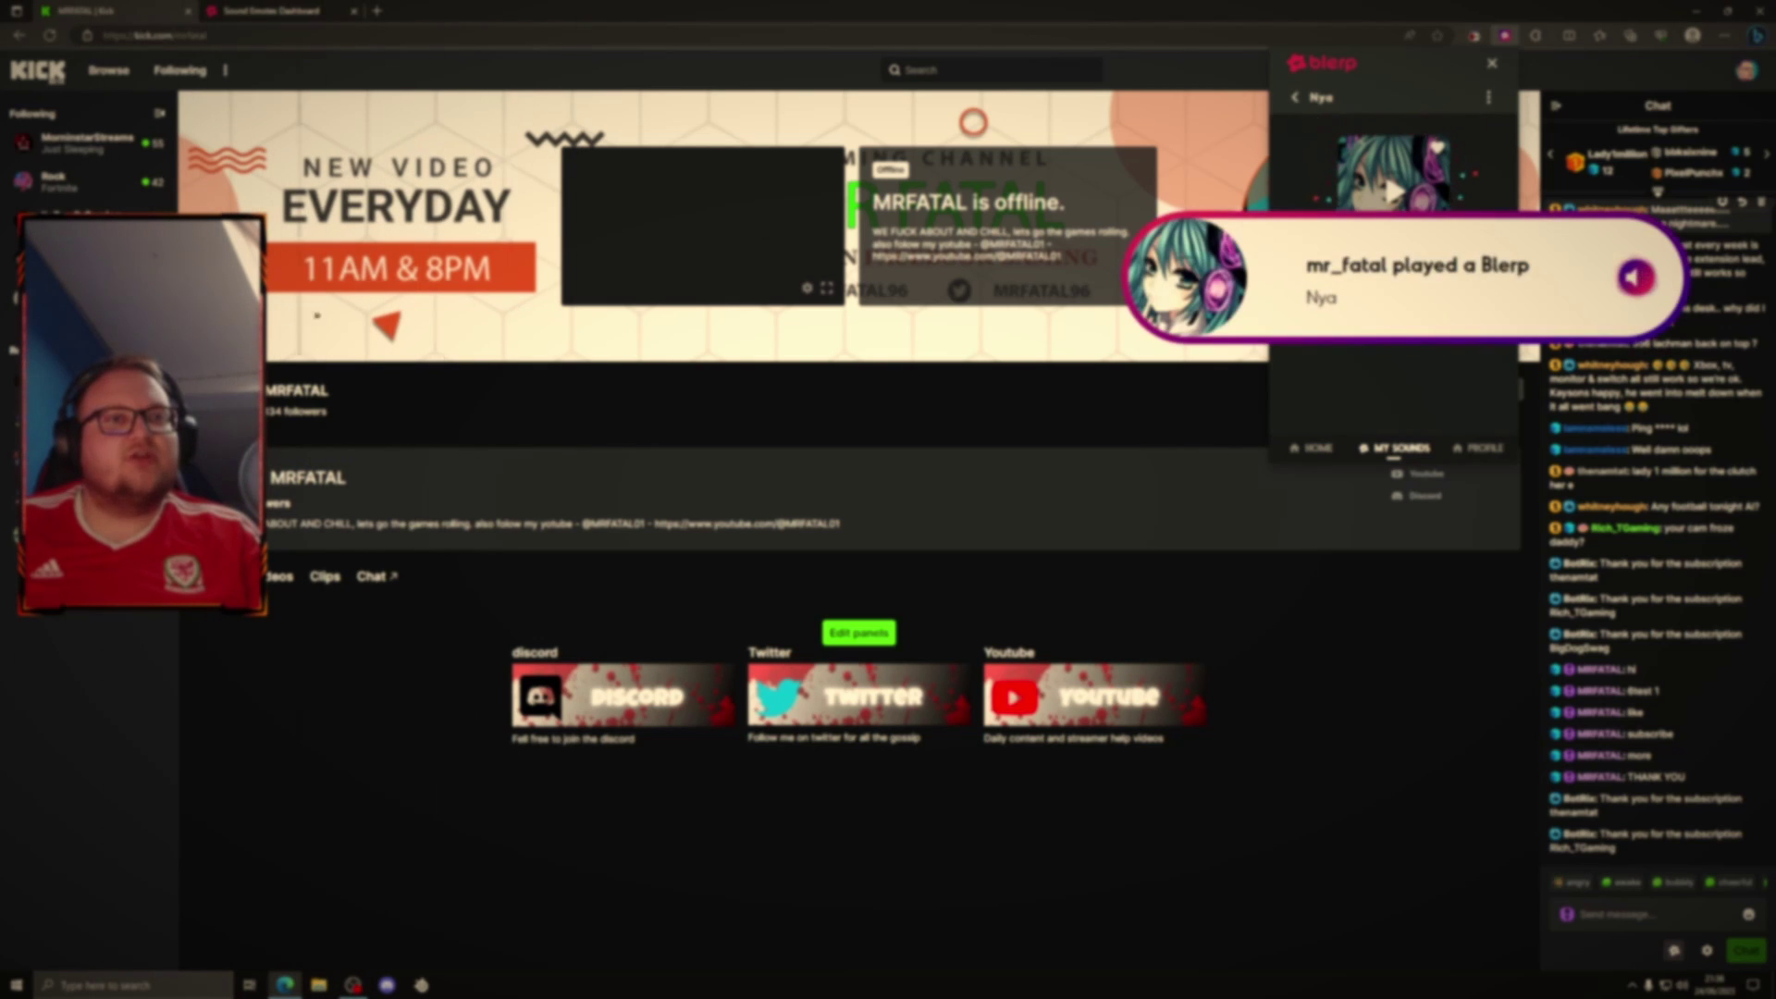